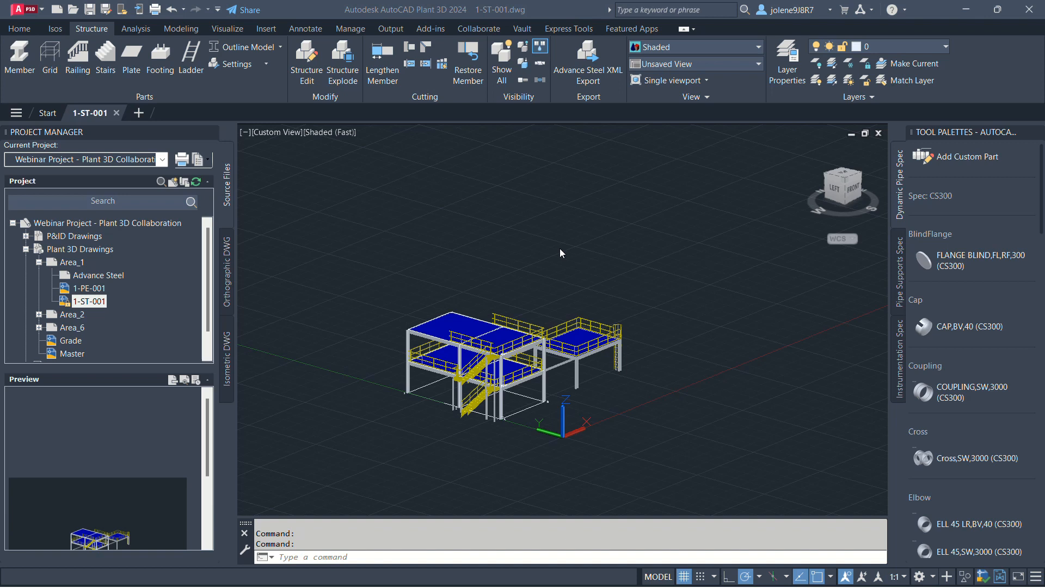
# Step: Start an Advance Steel XML export with 01-ST-001 AS.smlx in the Advance Steel Models folder as the output file
pyautogui.click(560, 250)
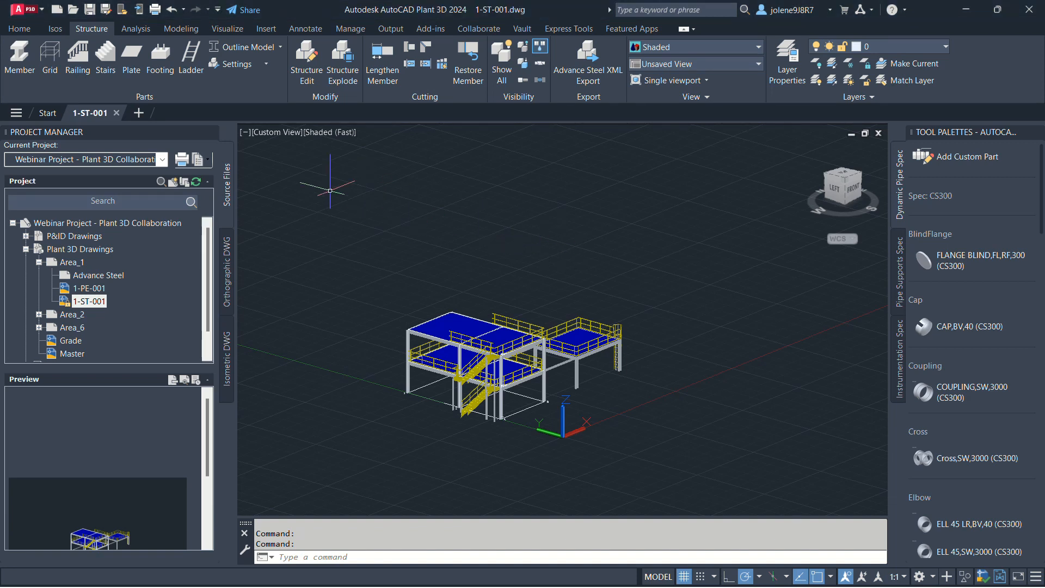
pyautogui.click(588, 60)
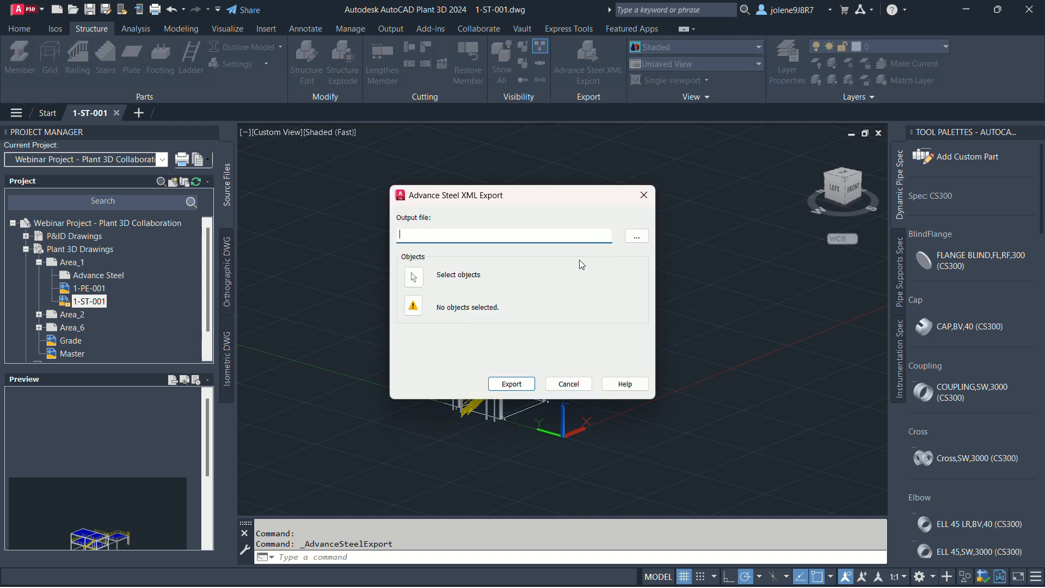
pyautogui.click(636, 236)
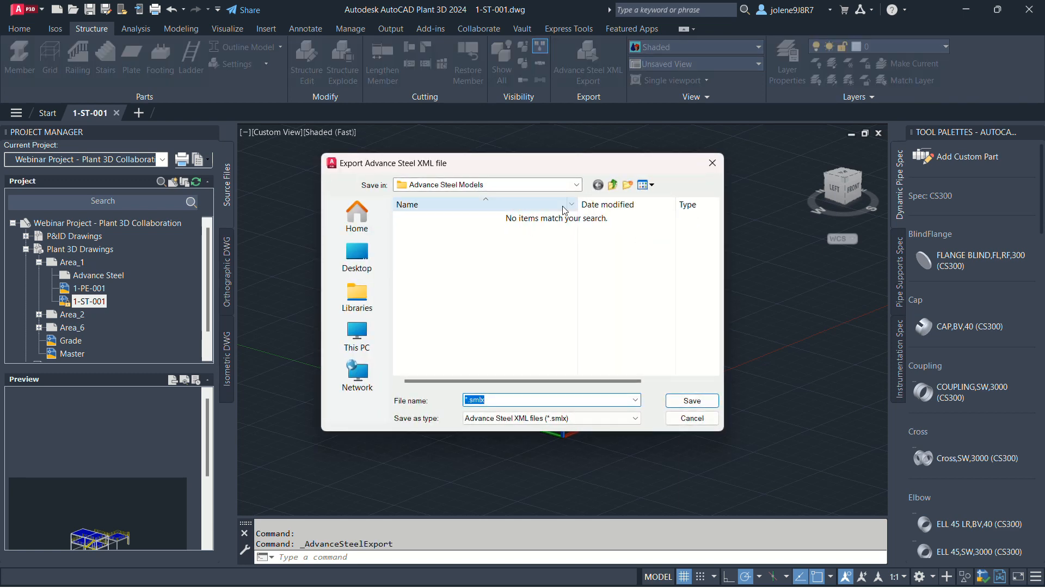
pyautogui.click(469, 403)
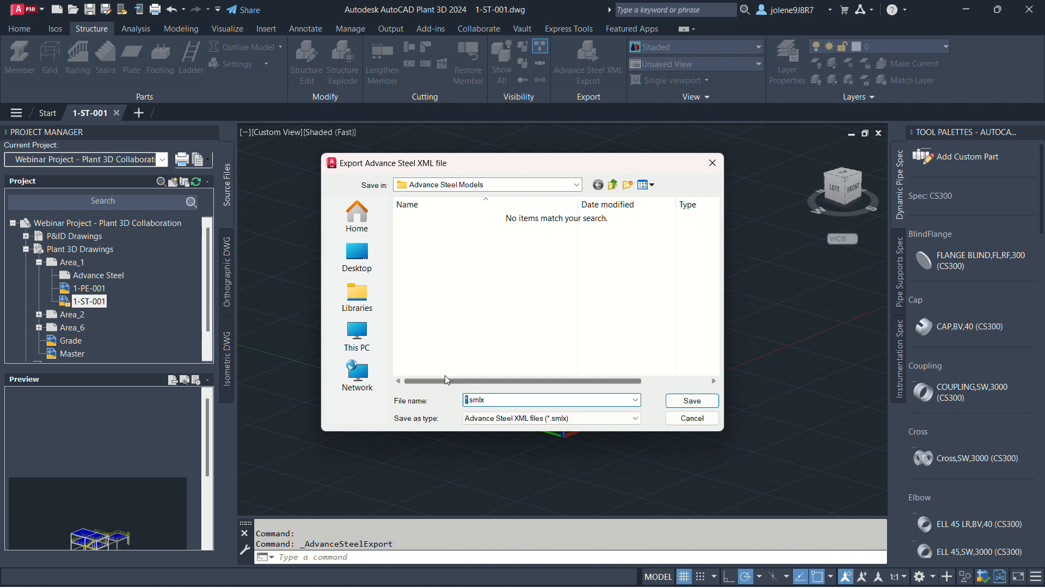
pyautogui.write('01-ST-001 AS')
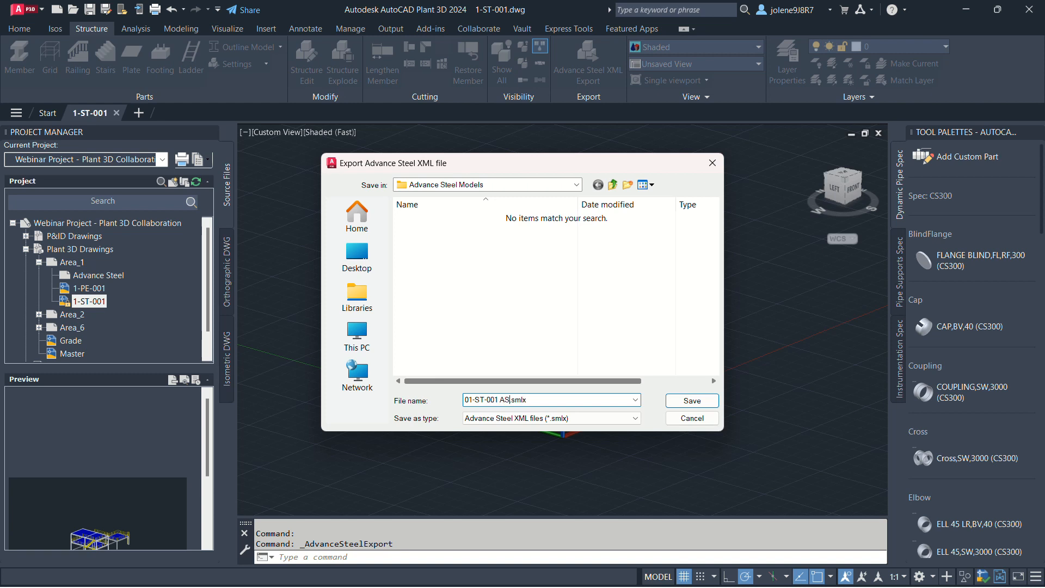
pyautogui.click(671, 400)
# Step: Select the entire structural model, including platforms, railings, stairs and ladder, and export it to the Advance Steel XML file
pyautogui.click(414, 277)
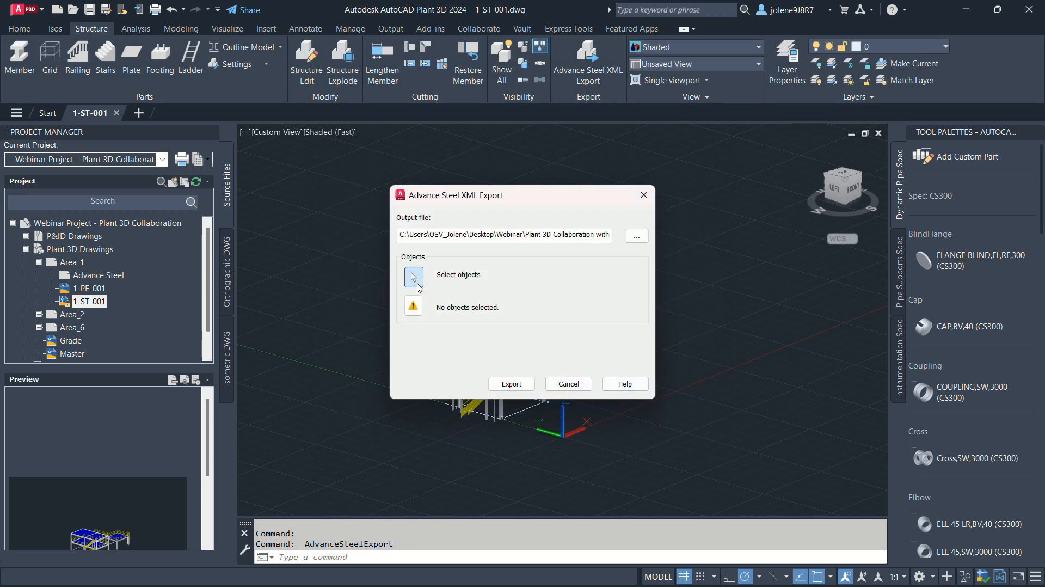
pyautogui.click(356, 251)
pyautogui.click(704, 473)
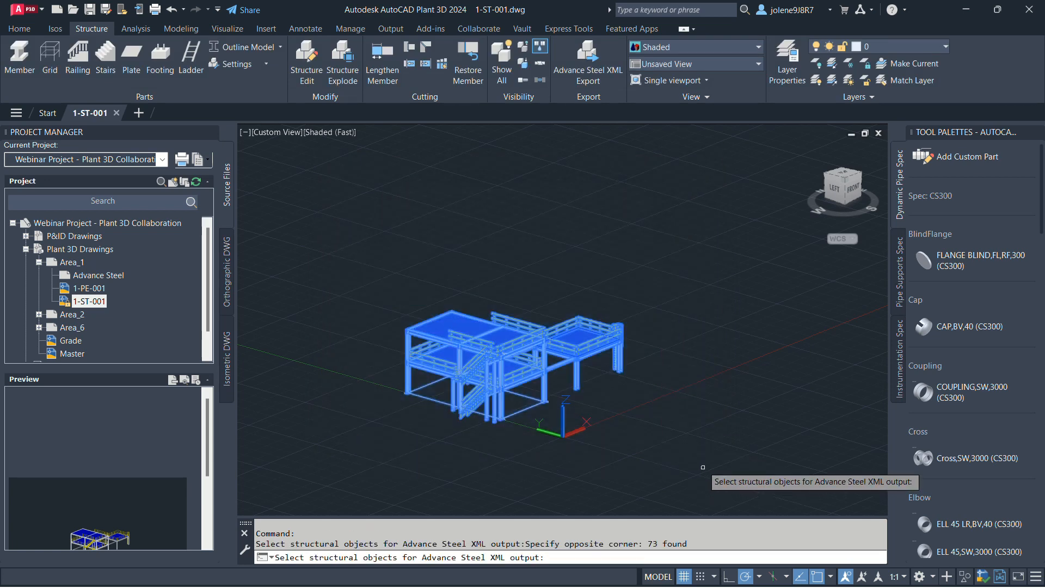
pyautogui.press('Return')
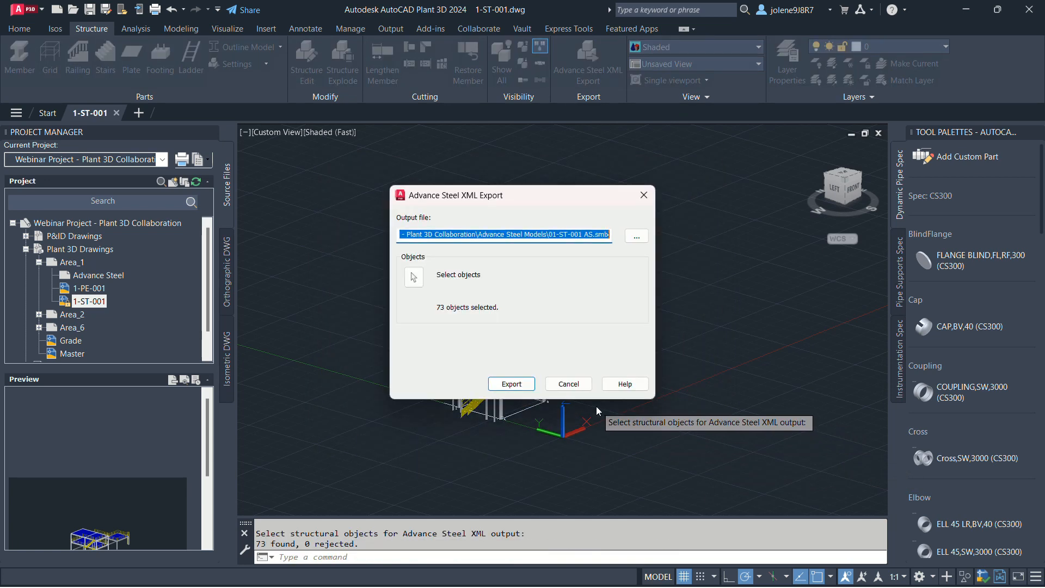
pyautogui.click(509, 386)
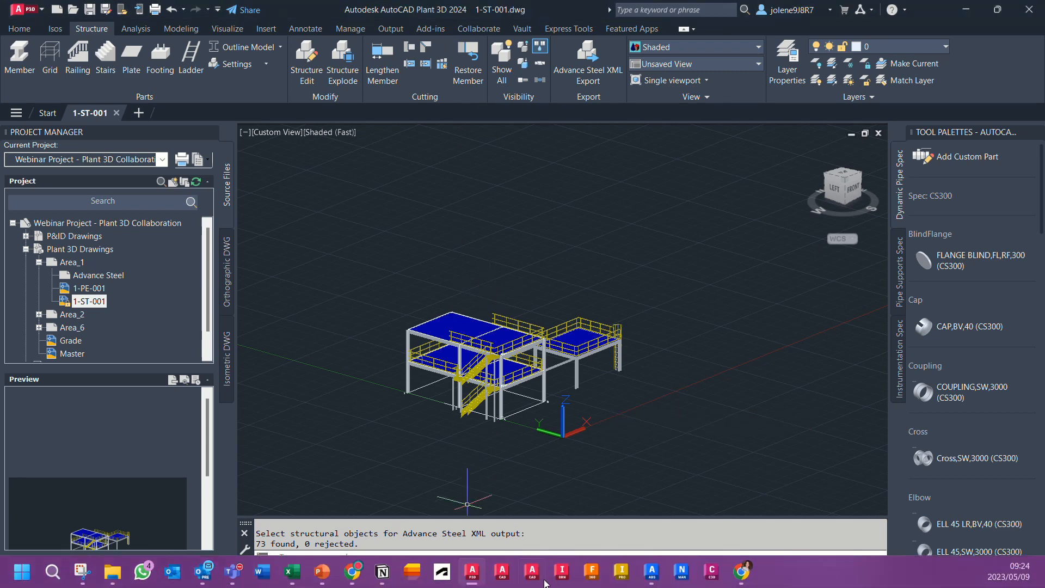
# Step: Switch to Advance Steel and import 01-ST-001 AS.smlx from the Advance Steel Models folder into a new drawing
pyautogui.click(654, 571)
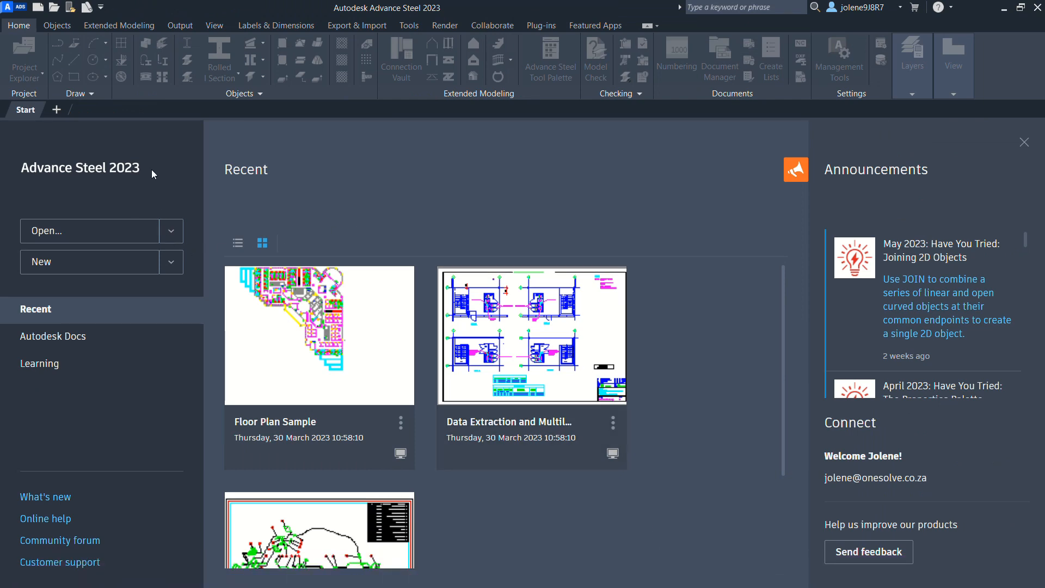
pyautogui.click(57, 110)
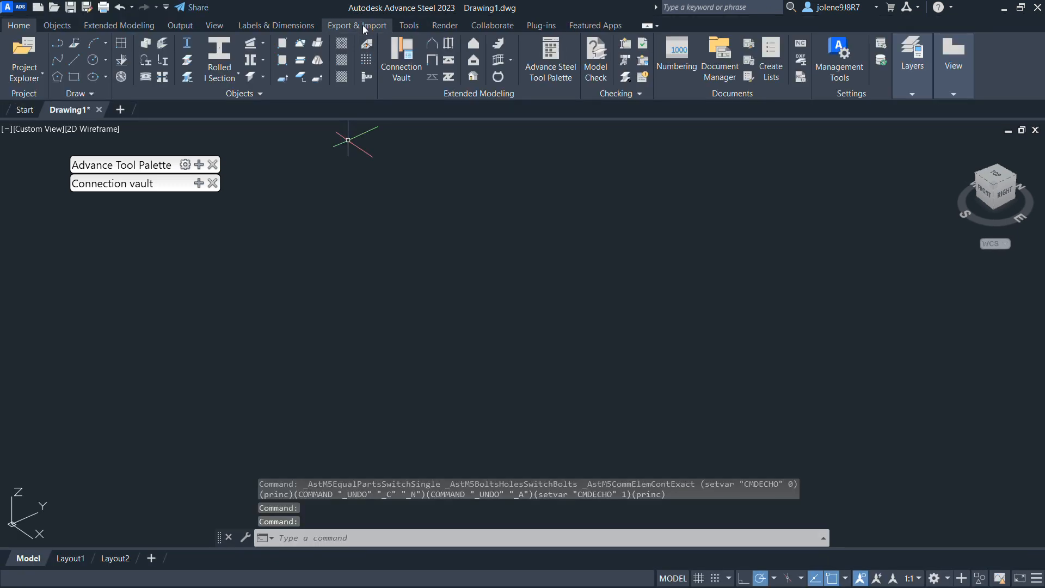
pyautogui.click(363, 28)
pyautogui.click(397, 69)
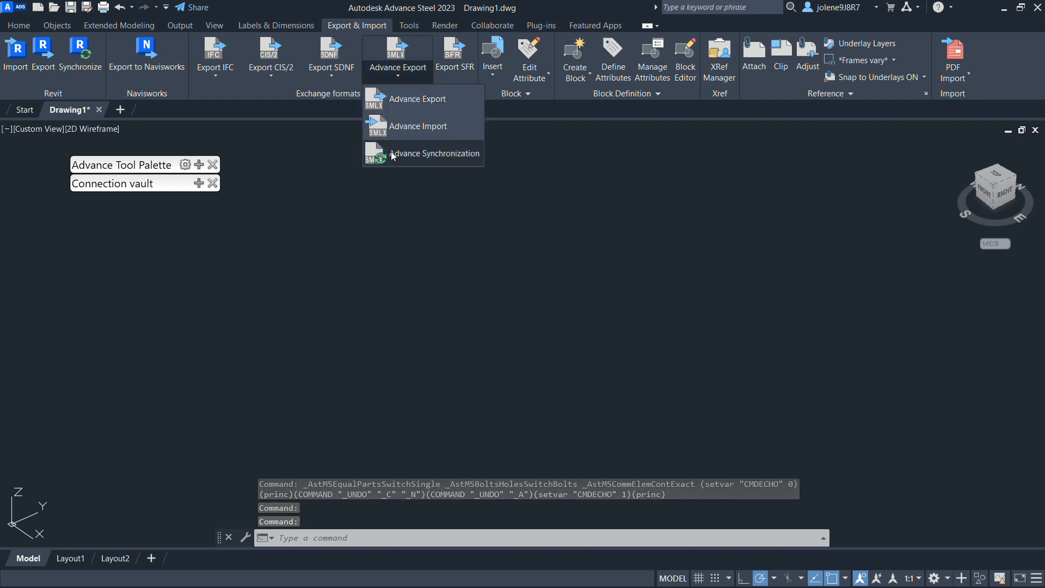
pyautogui.click(420, 121)
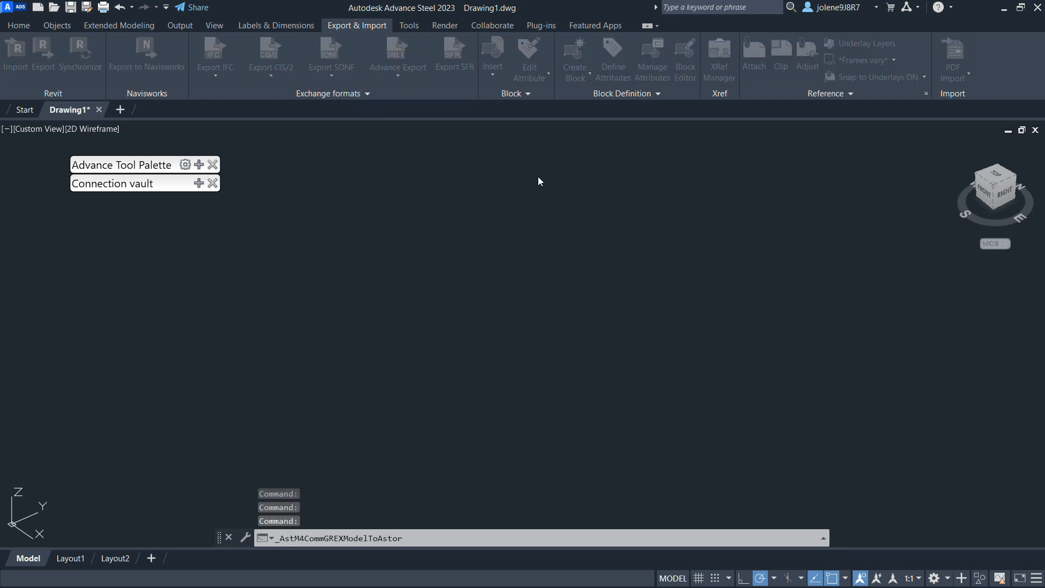
pyautogui.click(201, 109)
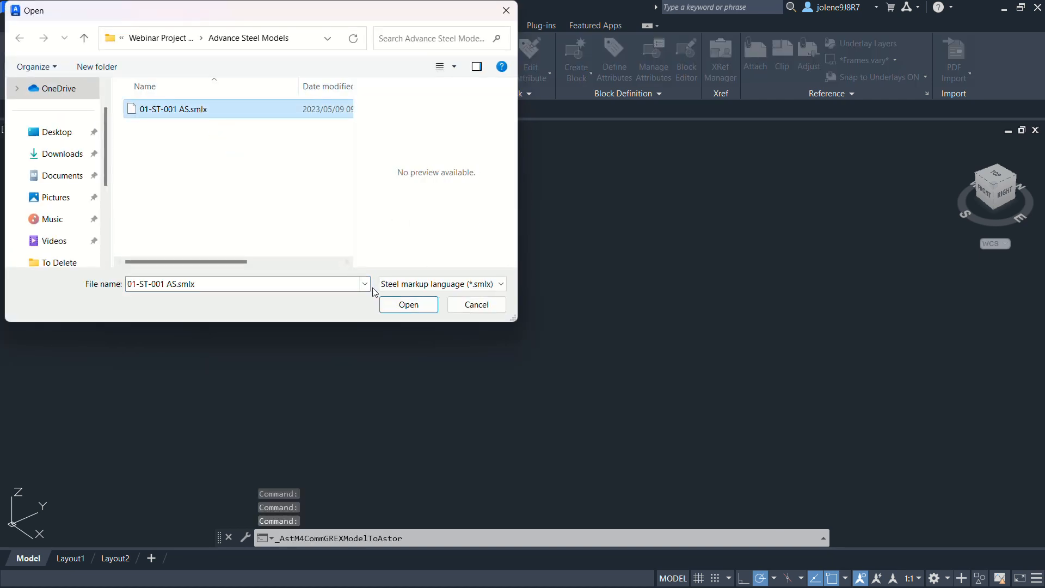
pyautogui.click(394, 308)
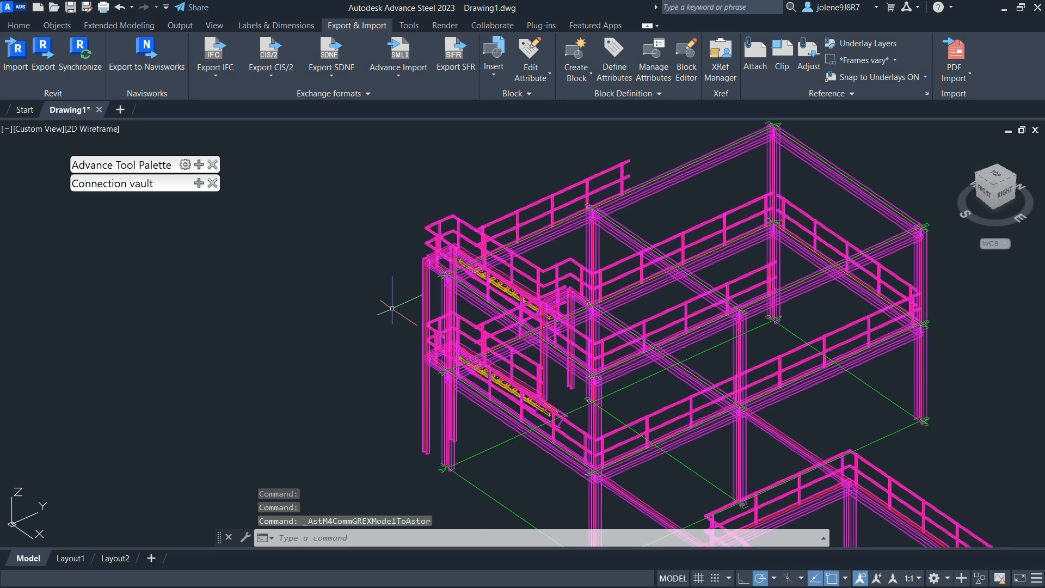
# Step: Set the visual style to Shaded and inspect the imported steel structure from the front
pyautogui.scroll(-3, 647, 293)
pyautogui.moveTo(566, 268); pyautogui.dragTo(510, 263, button='middle')
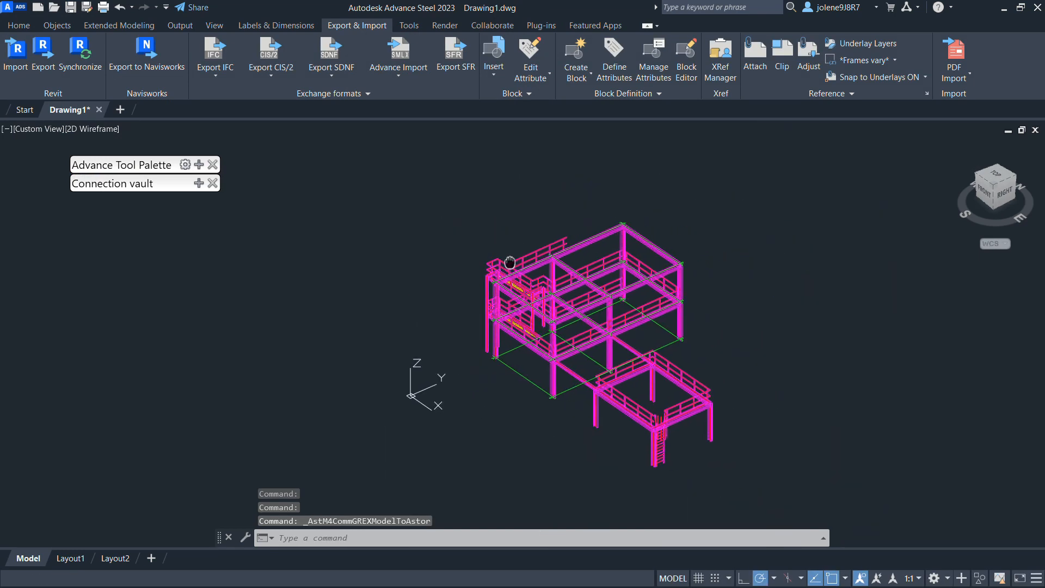
pyautogui.click(101, 129)
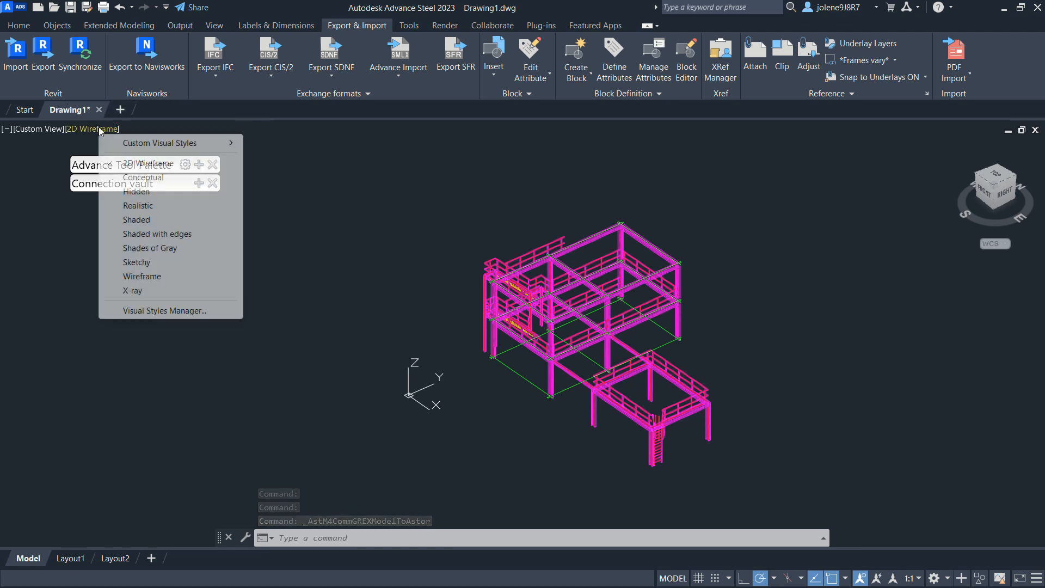
pyautogui.click(142, 219)
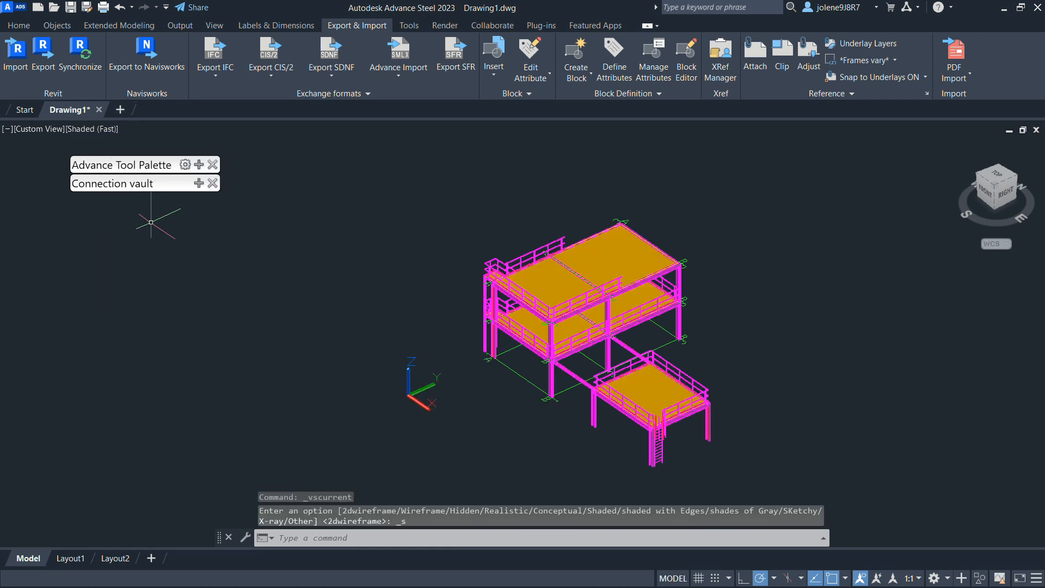
pyautogui.moveTo(448, 226); pyautogui.dragTo(353, 211, button='middle')
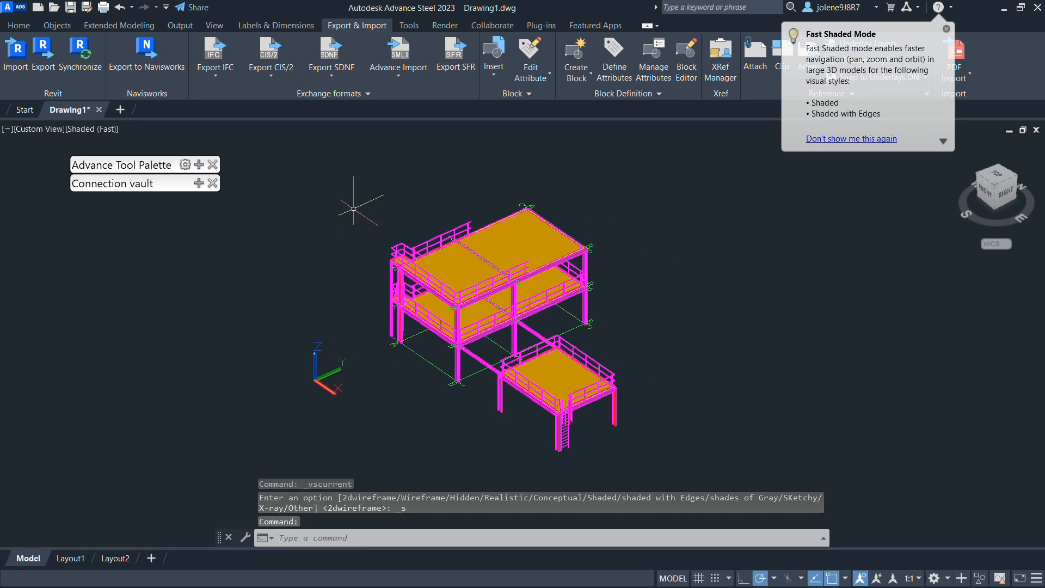
pyautogui.moveTo(455, 291)
pyautogui.keyDown('shift'); pyautogui.mouseDown(button='middle')
pyautogui.moveTo(576, 254)
pyautogui.moveTo(493, 253)
pyautogui.mouseUp(button='middle'); pyautogui.keyUp('shift')
pyautogui.scroll(5, 482, 314)
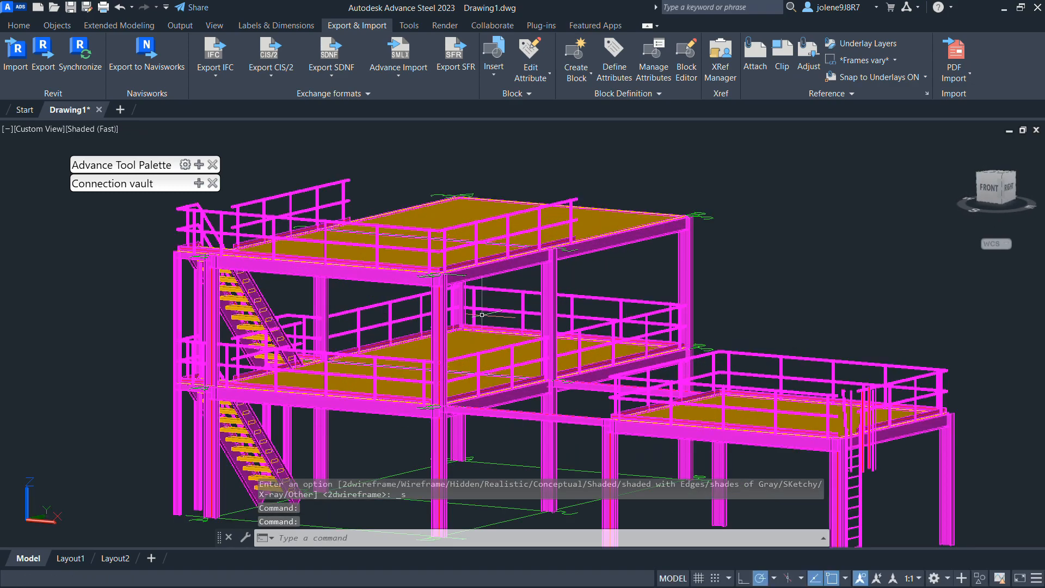
pyautogui.scroll(5, 487, 324)
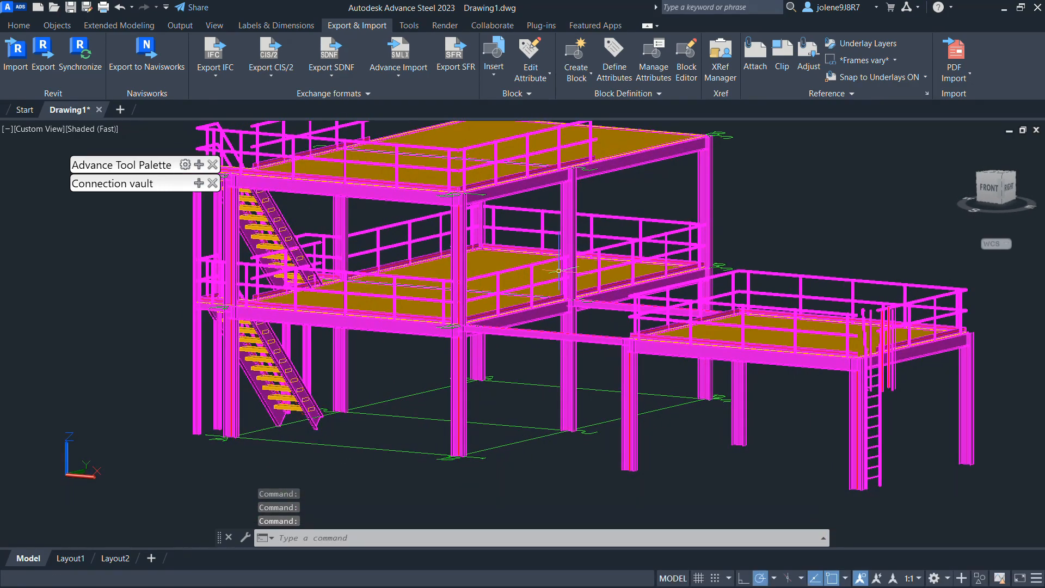
pyautogui.keyDown('shift'); pyautogui.moveTo(559, 271); pyautogui.dragTo(557, 310, button='middle'); pyautogui.keyUp('shift')
pyautogui.scroll(-4, 561, 292)
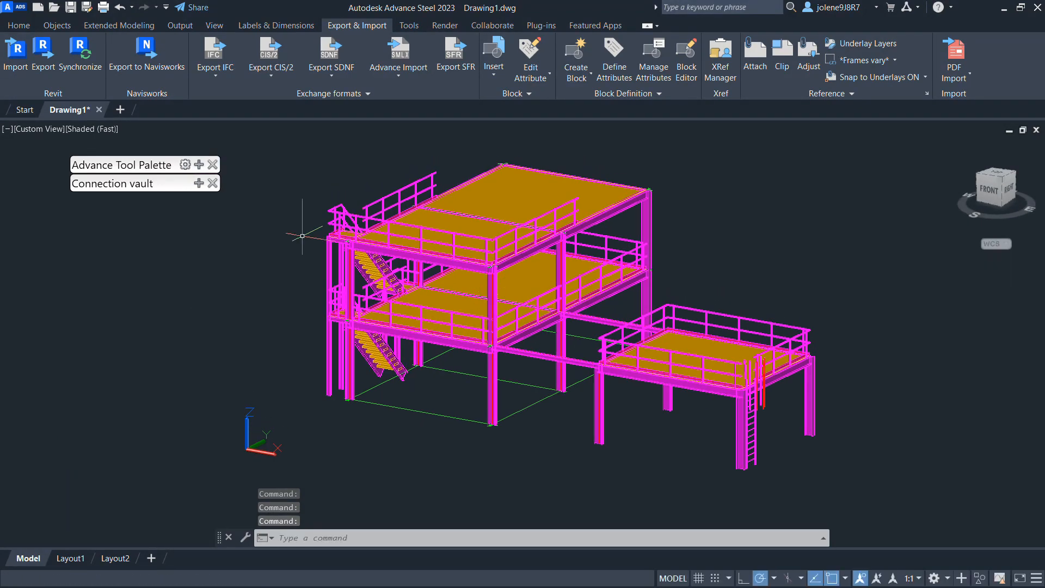
# Step: Start saving the drawing and choose the Advance Steel Models folder of Webinar Project - Plant 3D Collaboration as the location
pyautogui.hotkey('ctrl', 's')
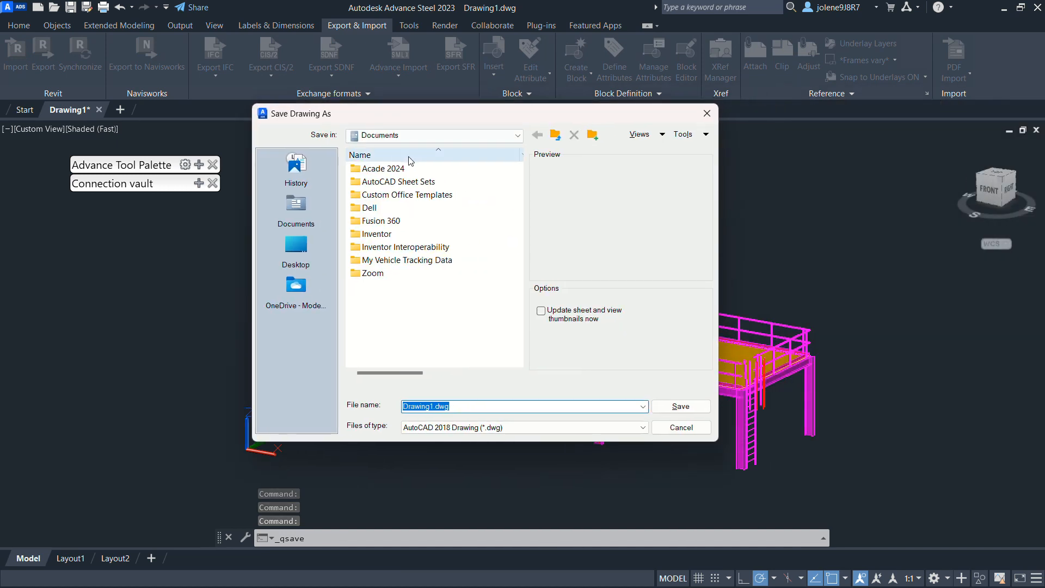
pyautogui.click(514, 138)
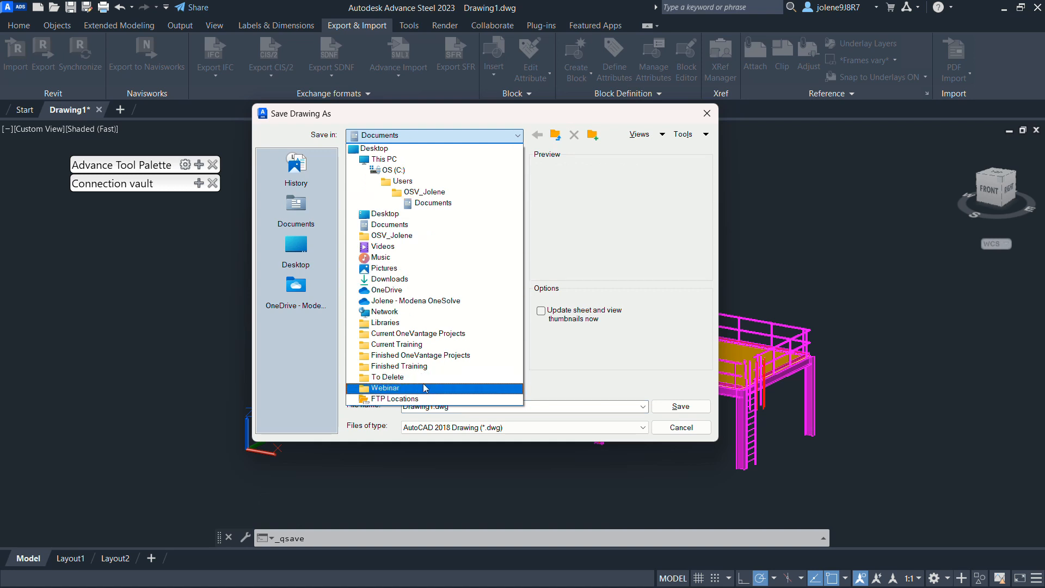
pyautogui.click(425, 388)
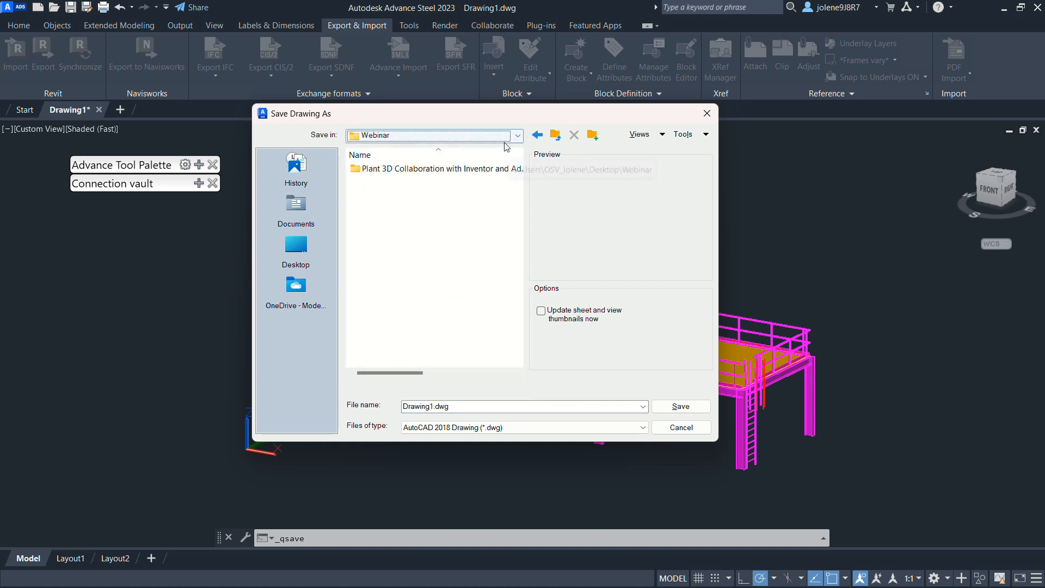
pyautogui.doubleClick(435, 169)
pyautogui.doubleClick(426, 183)
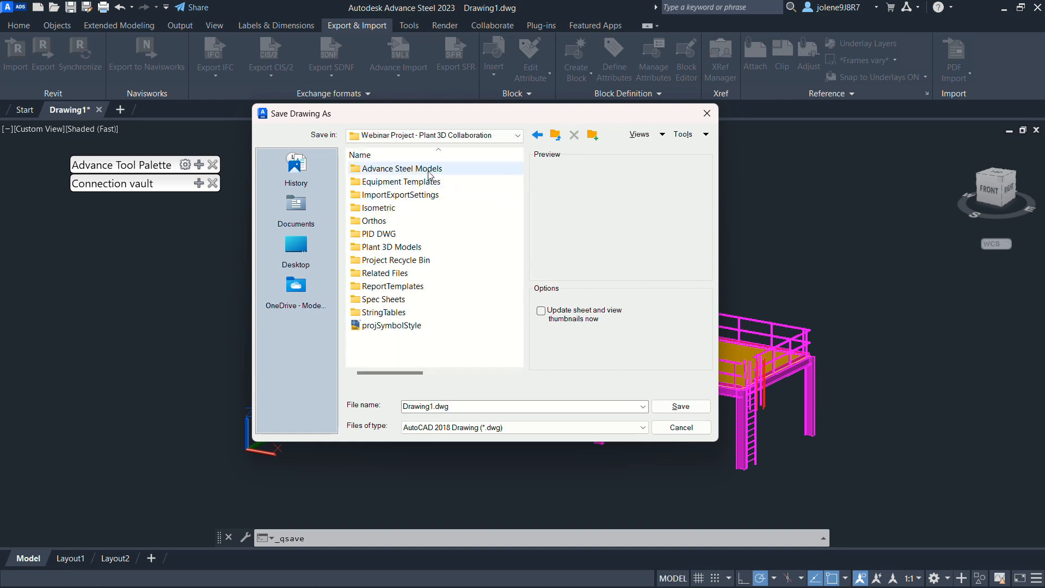
pyautogui.doubleClick(430, 170)
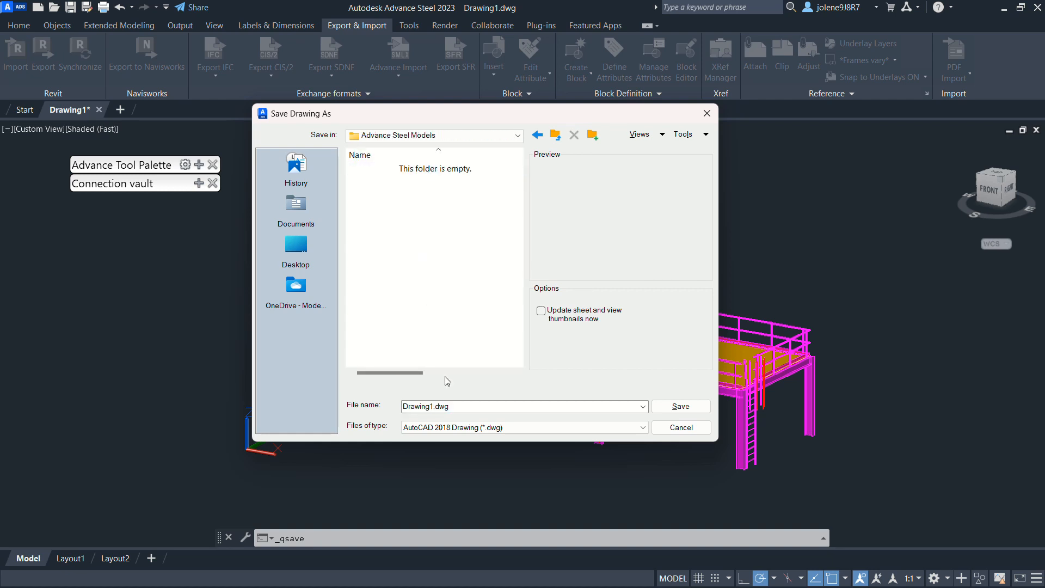
# Step: Save the drawing under the file name 01-ST-001 AS and close it
pyautogui.doubleClick(430, 408)
pyautogui.moveTo(430, 408); pyautogui.dragTo(402, 408)
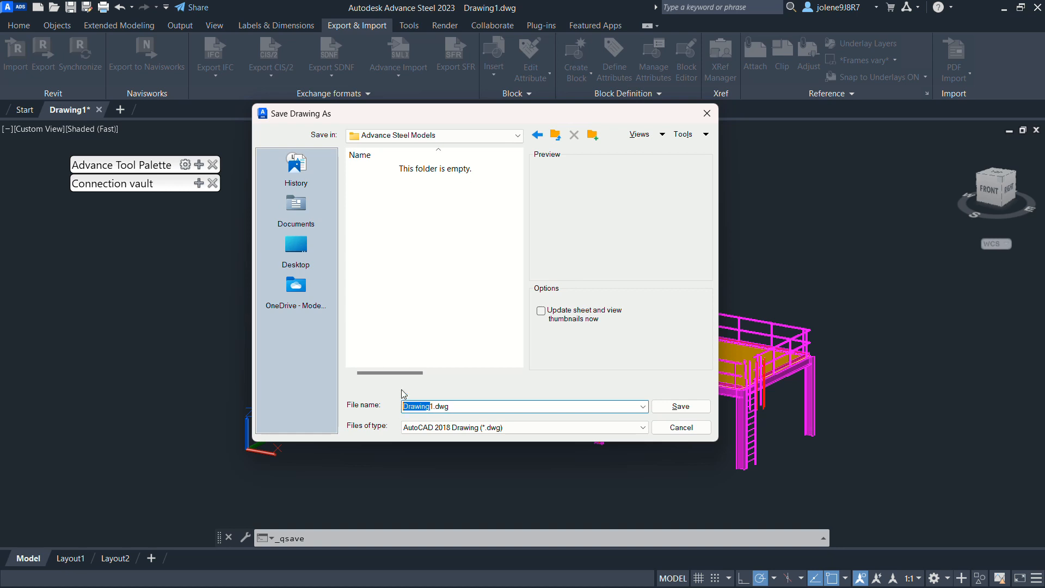
pyautogui.press('BackSpace')
pyautogui.write('0')
pyautogui.write('e.')
pyautogui.click(680, 407)
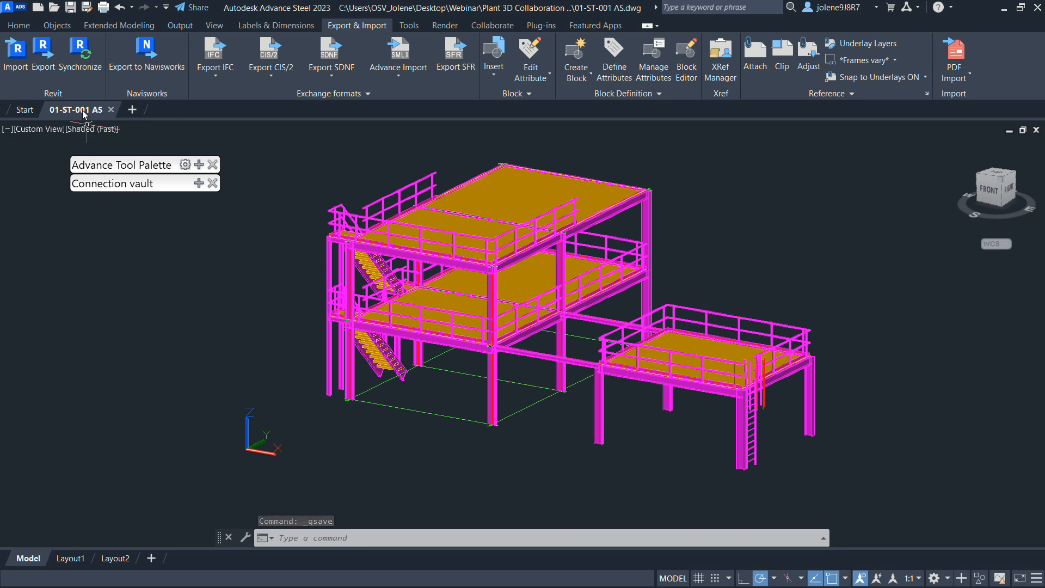
pyautogui.click(24, 110)
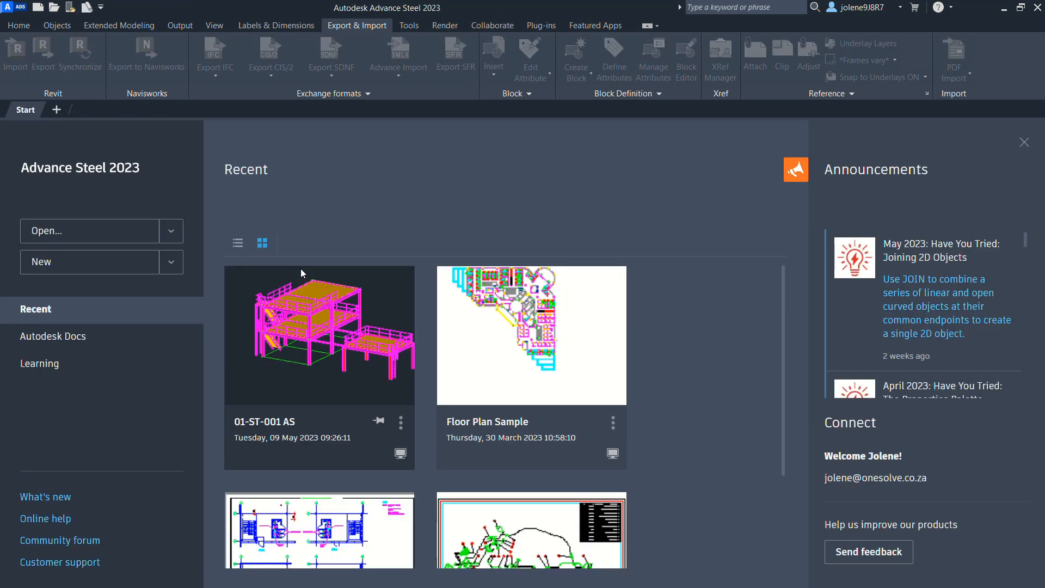
# Step: Switch to AutoCAD Plant 3D and copy the 01-ST-001 AS drawing into the project's Advance Steel folder under Area_1
pyautogui.click(472, 571)
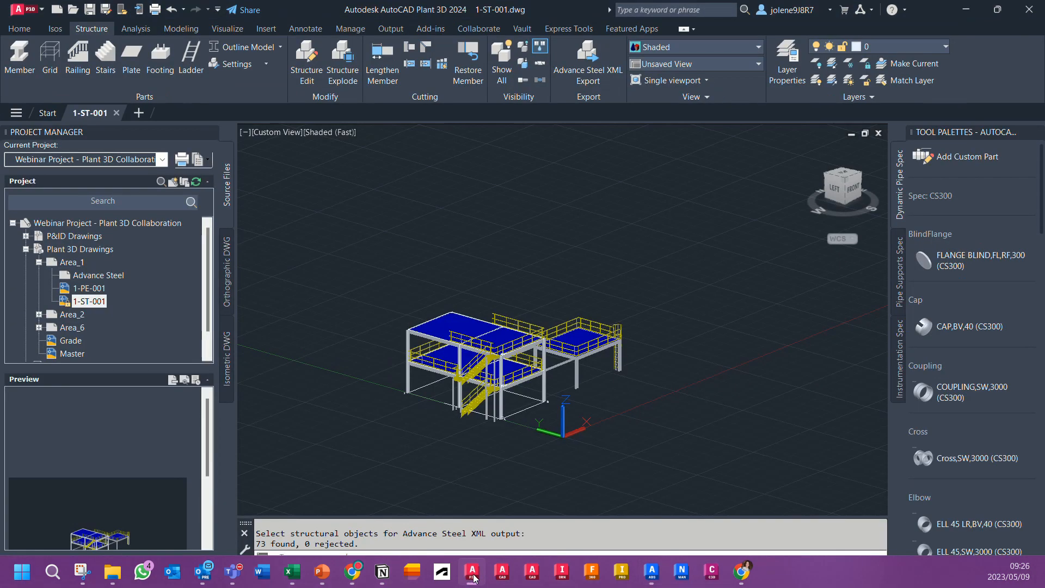
pyautogui.click(106, 275)
pyautogui.rightClick(107, 275)
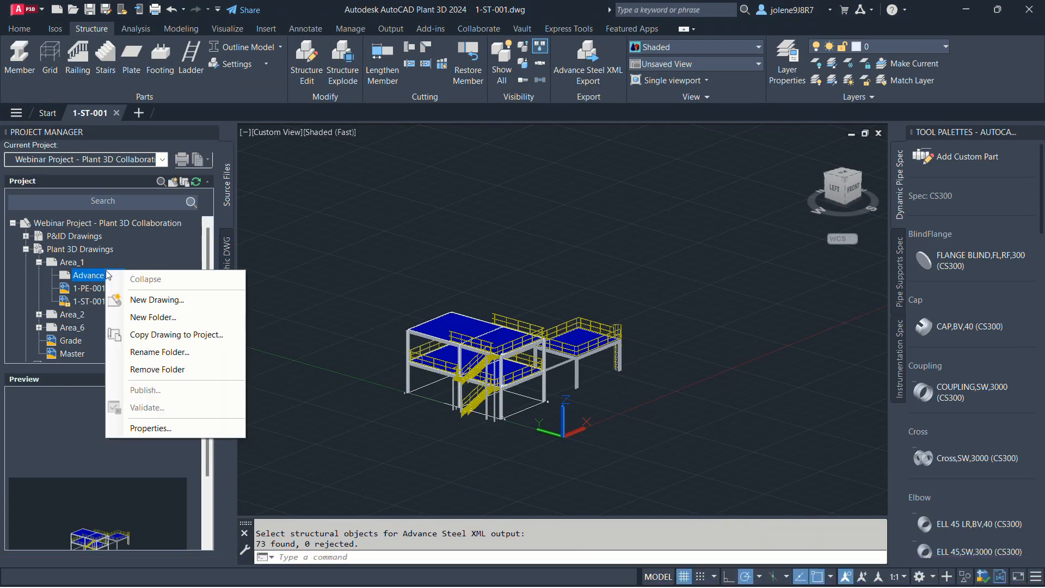
pyautogui.click(165, 338)
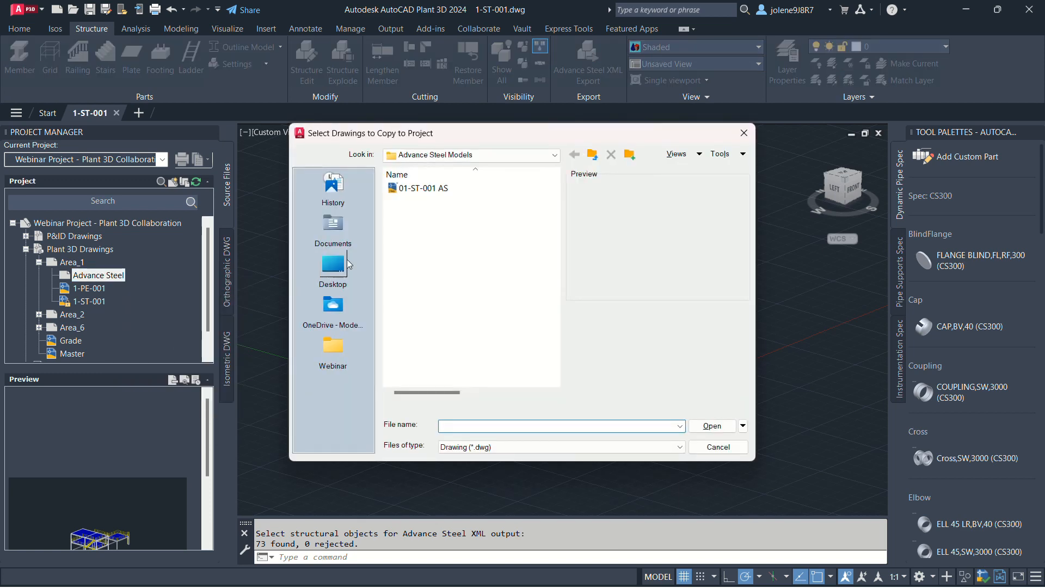
pyautogui.click(419, 188)
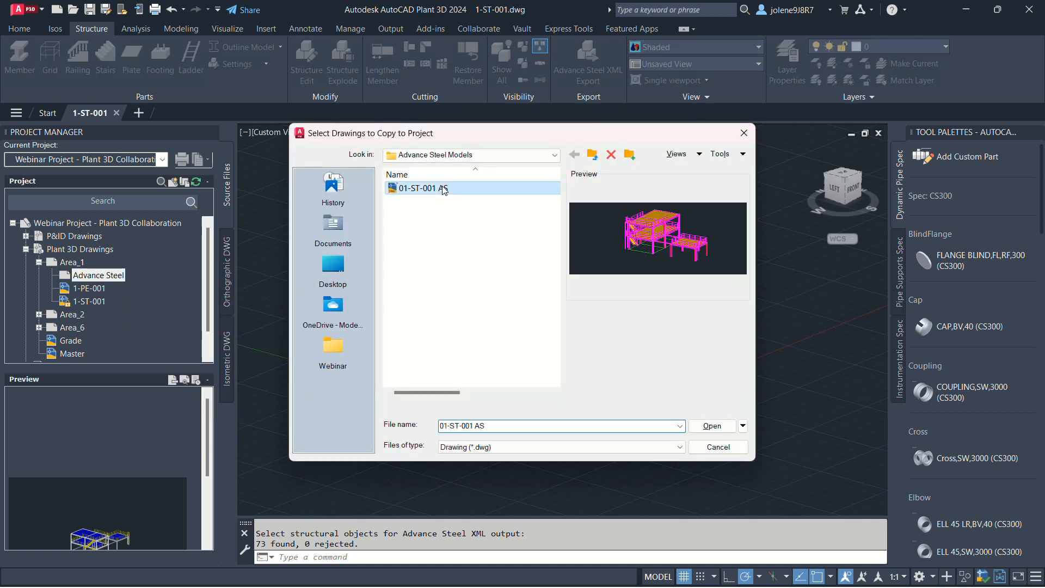
pyautogui.click(714, 426)
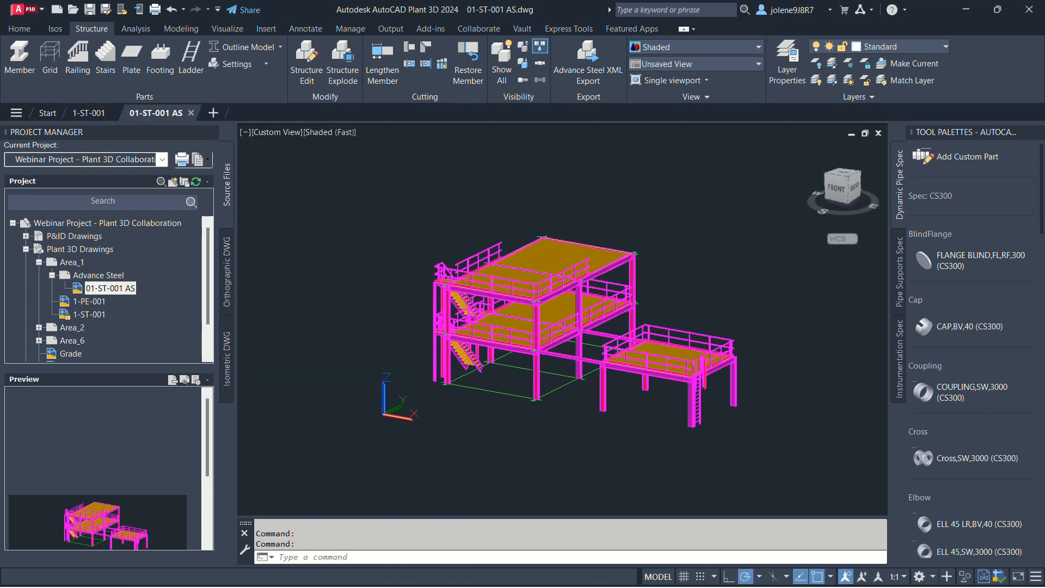
# Step: Inspect the Advance Steel structure in the 01-ST-001 AS drawing from several angles and up close
pyautogui.keyDown('shift'); pyautogui.moveTo(616, 420); pyautogui.dragTo(590, 384, button='middle'); pyautogui.keyUp('shift')
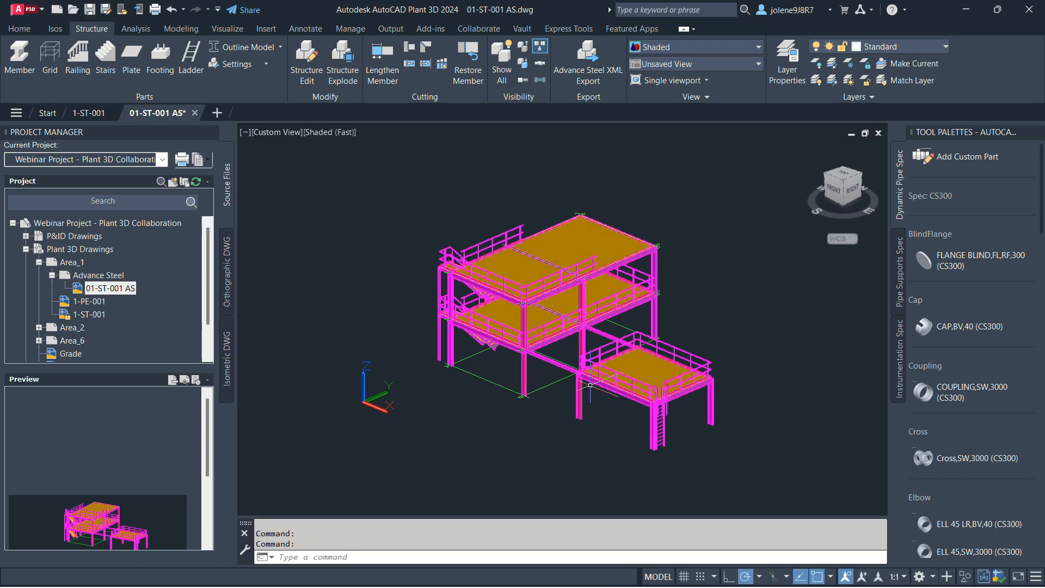
pyautogui.scroll(2, 590, 384)
pyautogui.moveTo(699, 314); pyautogui.dragTo(756, 285, button='middle')
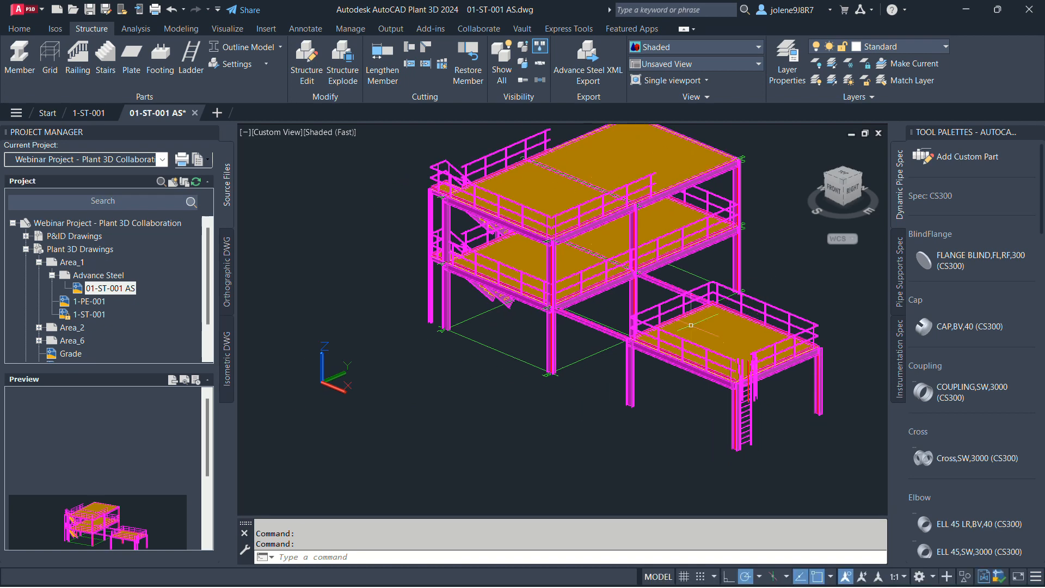
pyautogui.scroll(4, 687, 324)
pyautogui.scroll(-4, 650, 326)
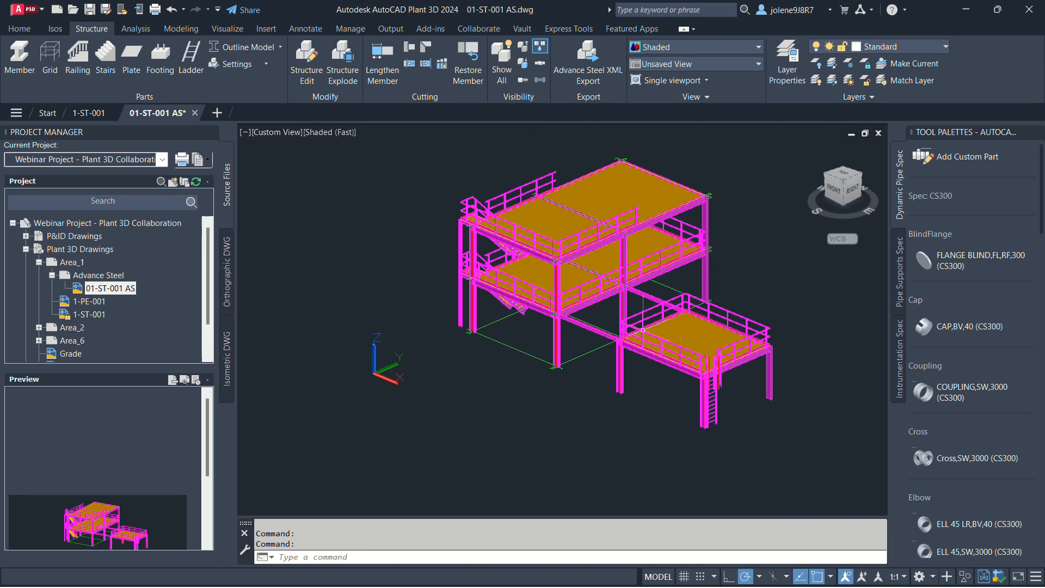
pyautogui.keyDown('shift'); pyautogui.moveTo(654, 319); pyautogui.dragTo(623, 306, button='middle'); pyautogui.keyUp('shift')
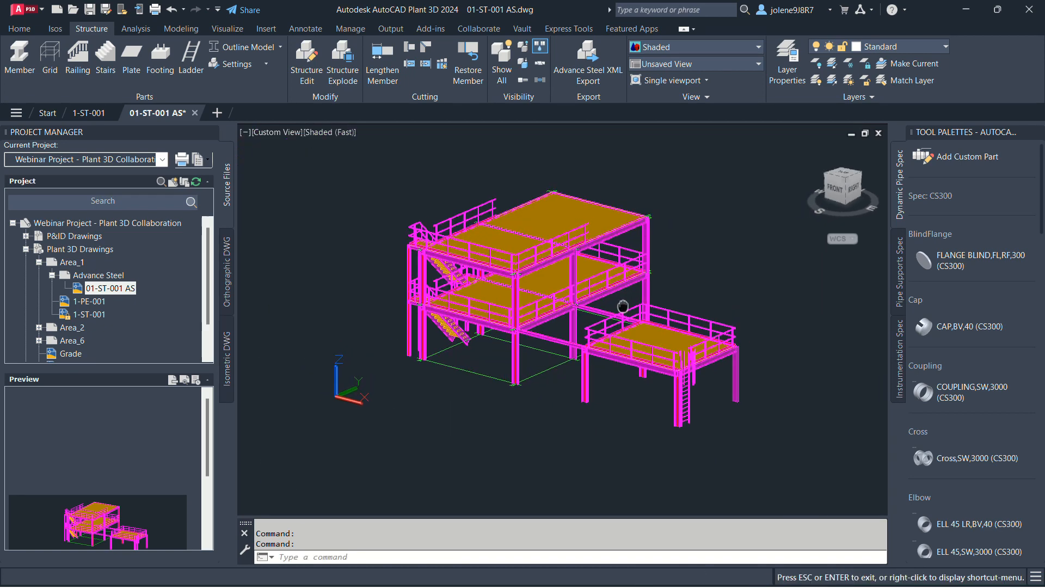
# Step: Switch to File Explorer and check the 01-ST-001 AS drawing and SMLX file in the project's Advance Steel Models folder
pyautogui.moveTo(419, 587)
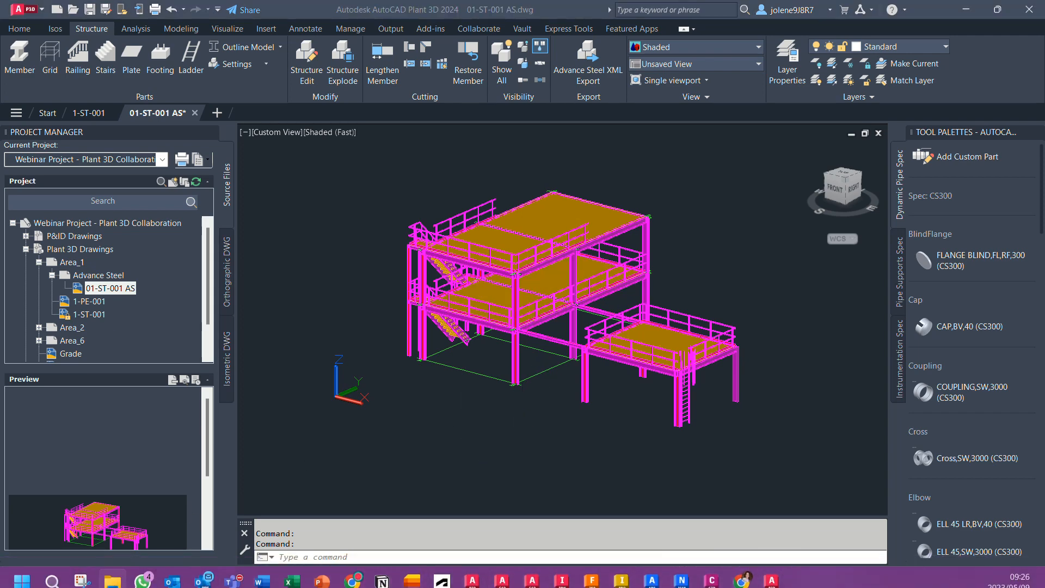
pyautogui.moveTo(1044, 147); pyautogui.dragTo(562, 153)
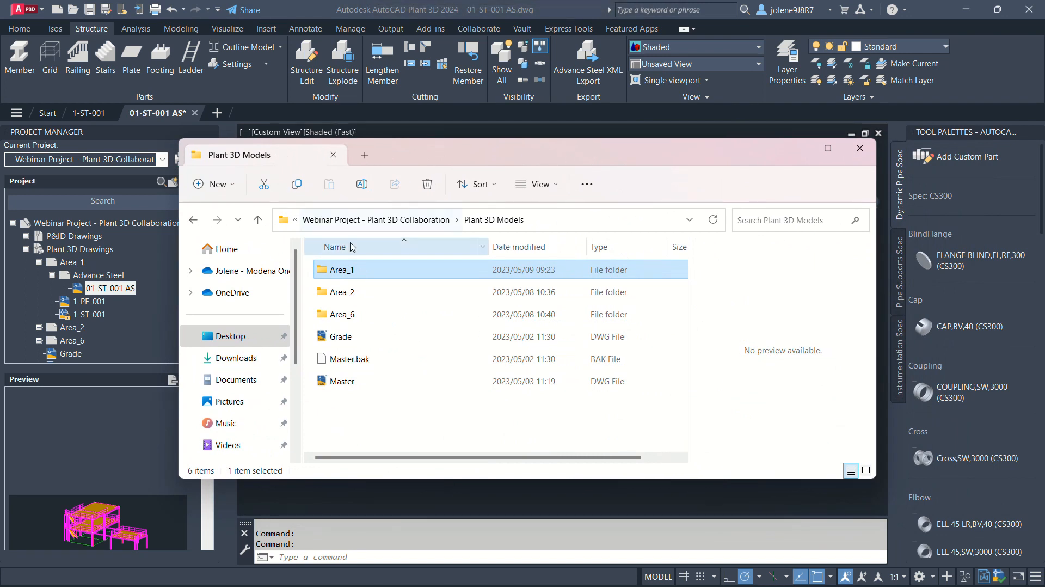
pyautogui.click(359, 219)
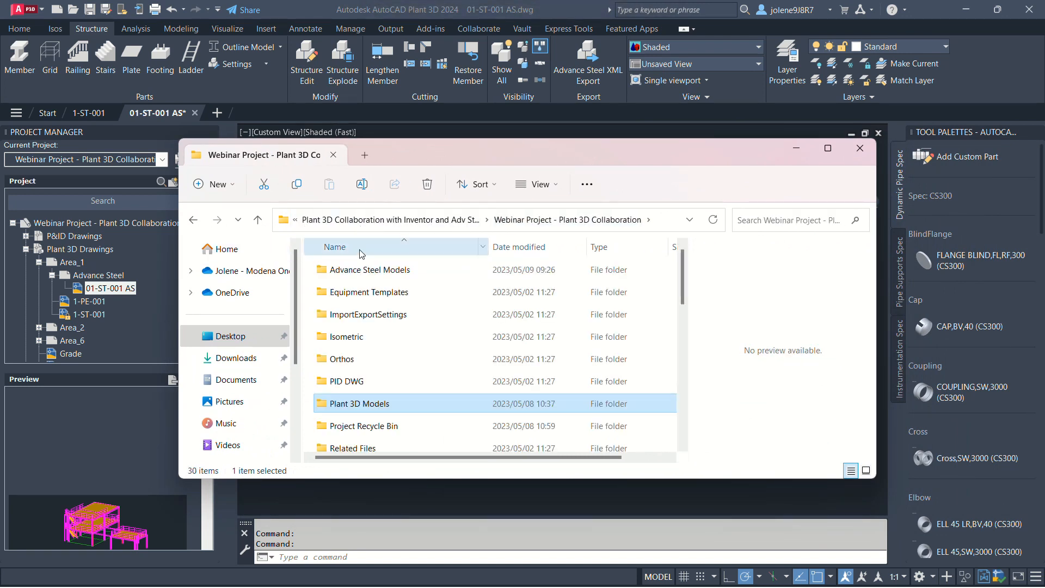
pyautogui.click(403, 272)
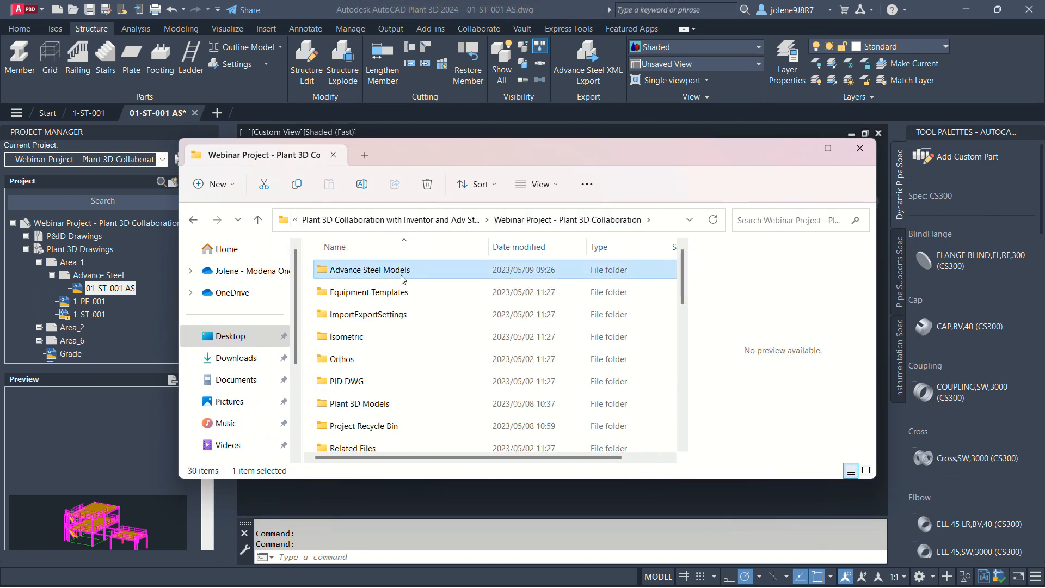
pyautogui.doubleClick(402, 277)
pyautogui.click(384, 273)
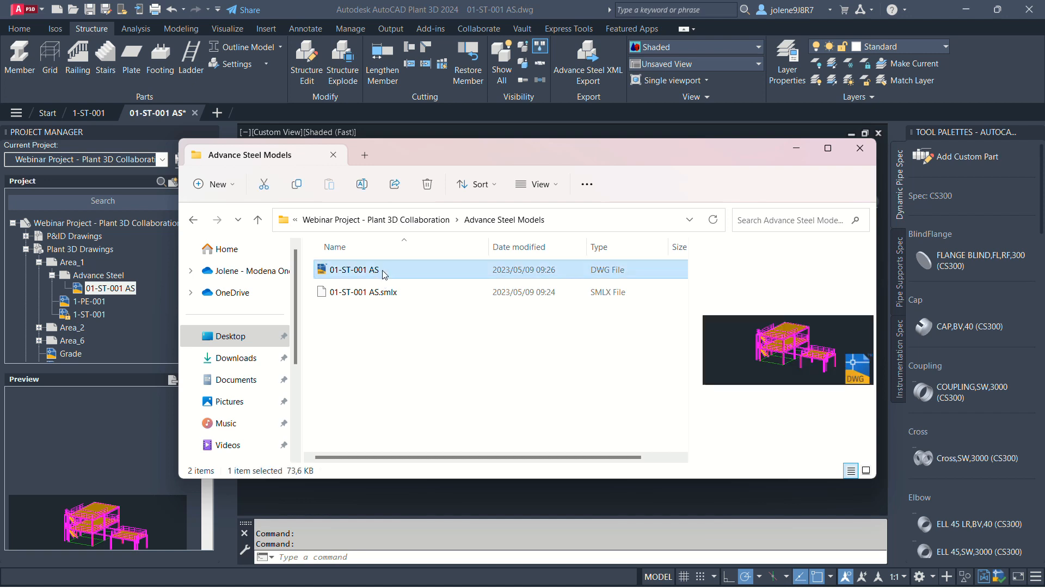
pyautogui.keyDown('shift'); pyautogui.click(370, 293); pyautogui.keyUp('shift')
pyautogui.hotkey('alt', 'Up')
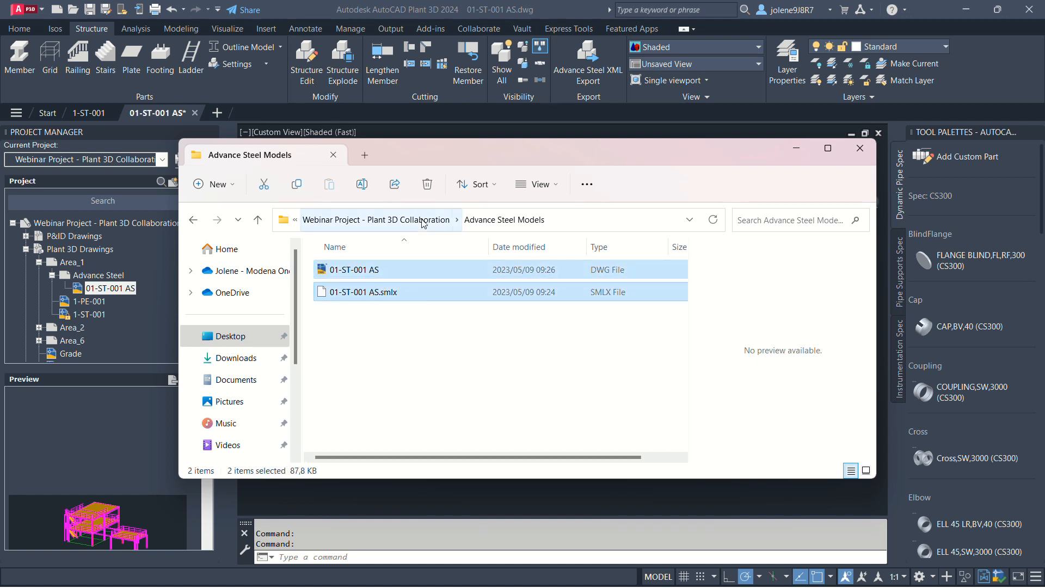
# Step: Check the contents of the Advance Steel folder under Plant 3D Models, Area_1
pyautogui.click(384, 407)
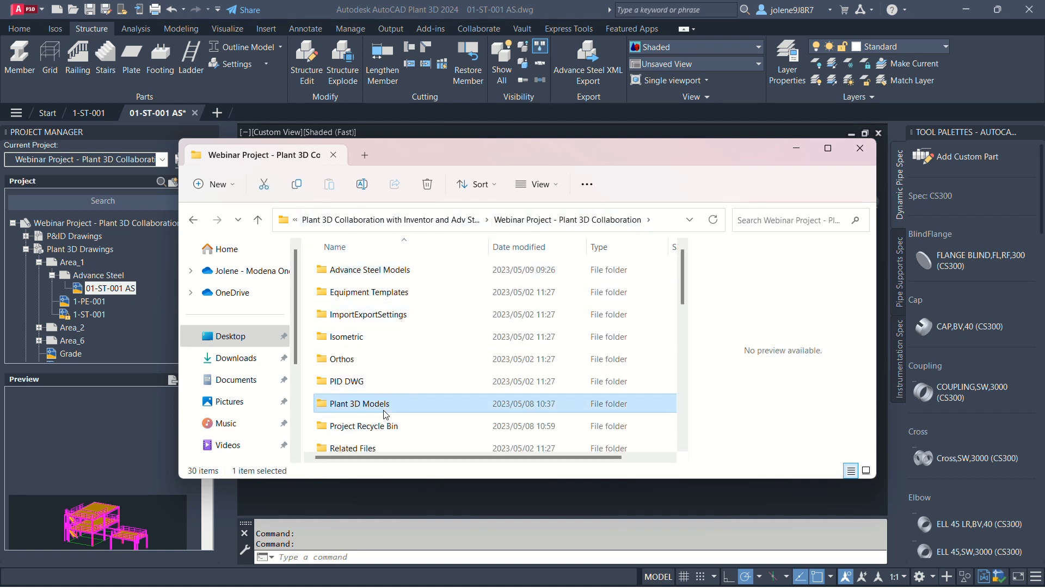
pyautogui.doubleClick(384, 409)
pyautogui.doubleClick(386, 272)
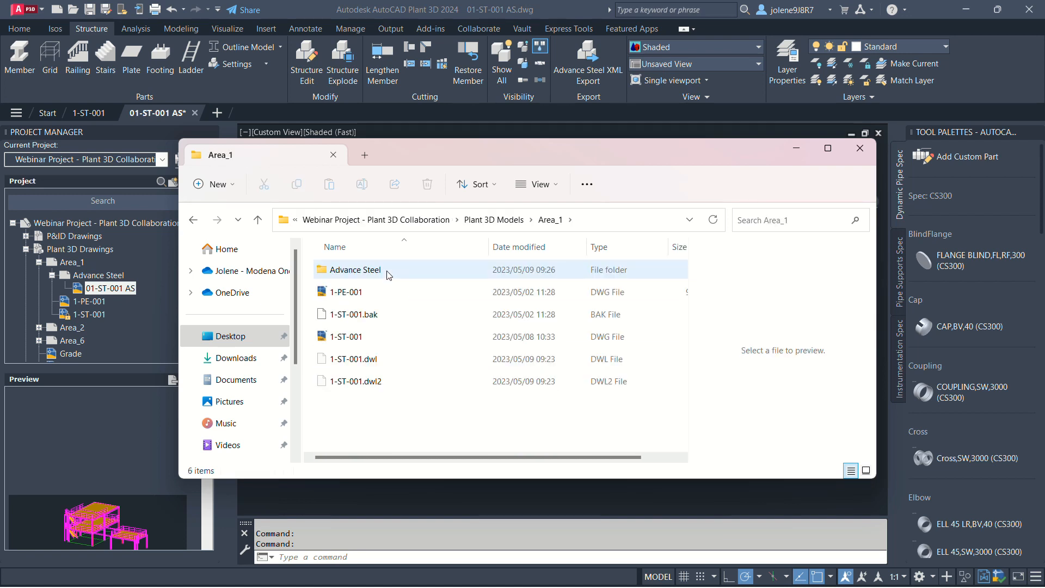
pyautogui.doubleClick(387, 272)
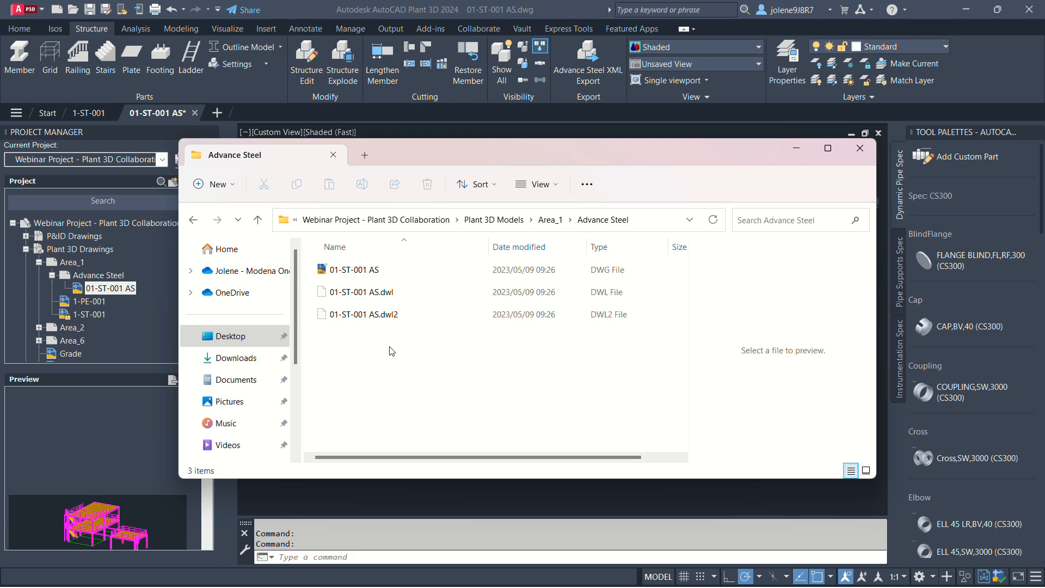
# Step: Delete the 01-ST-001 AS drawing and SMLX file from the project's Advance Steel Models folder and minimize File Explorer
pyautogui.click(414, 221)
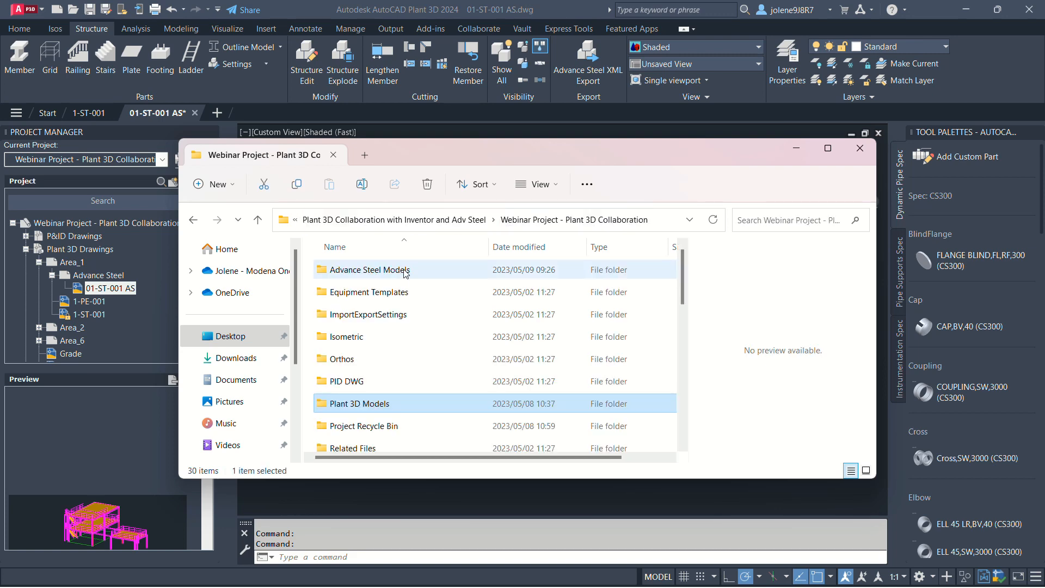
pyautogui.doubleClick(391, 270)
pyautogui.keyDown('shift'); pyautogui.click(384, 294); pyautogui.keyUp('shift')
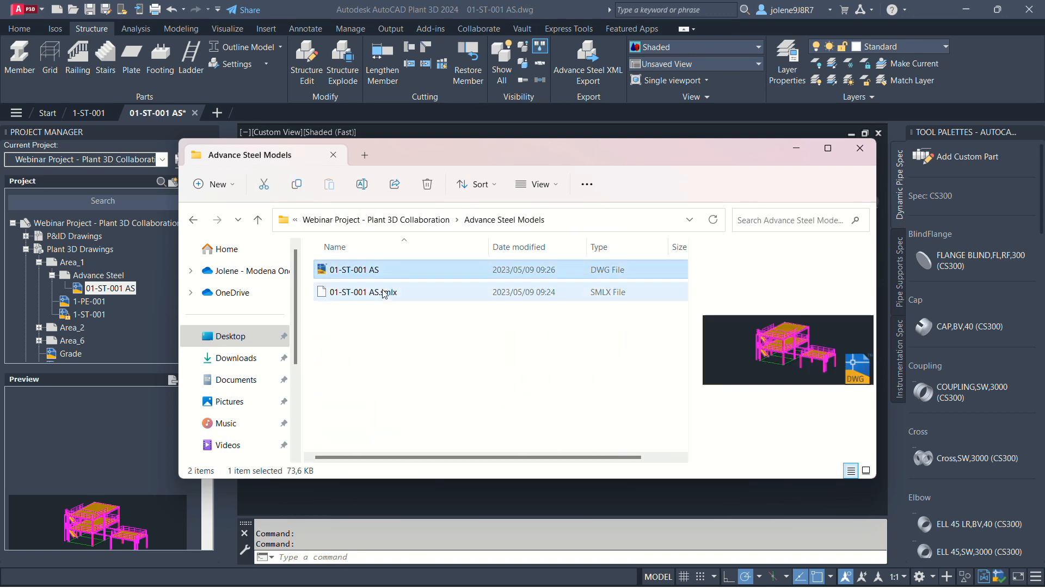
pyautogui.click(427, 184)
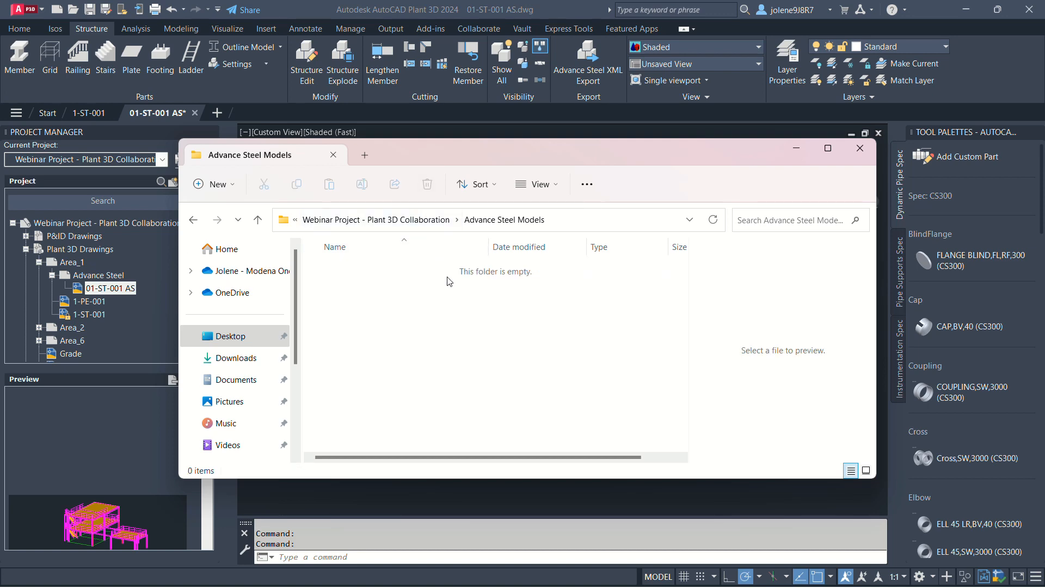
pyautogui.click(421, 220)
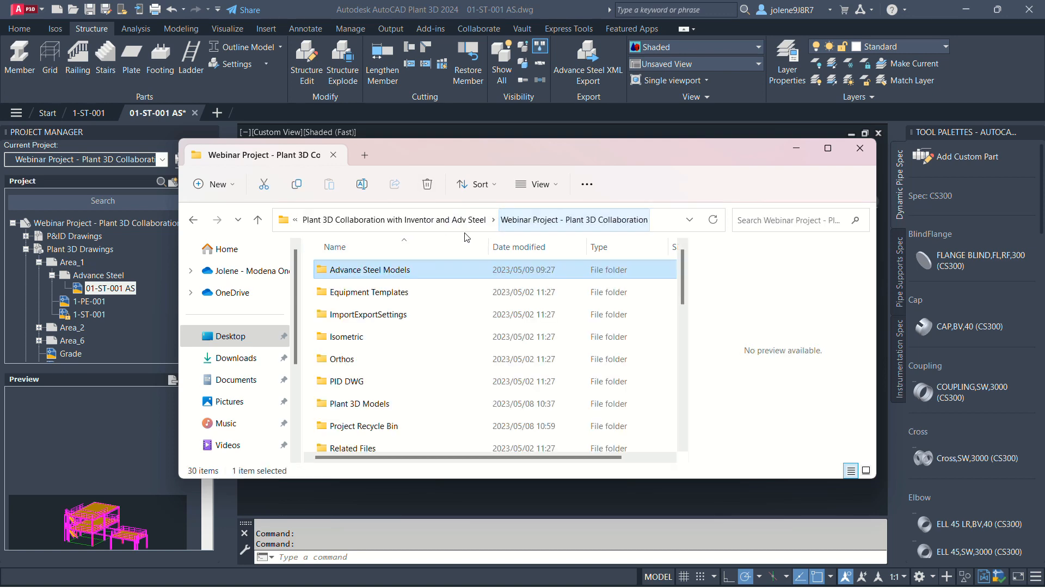
pyautogui.click(797, 147)
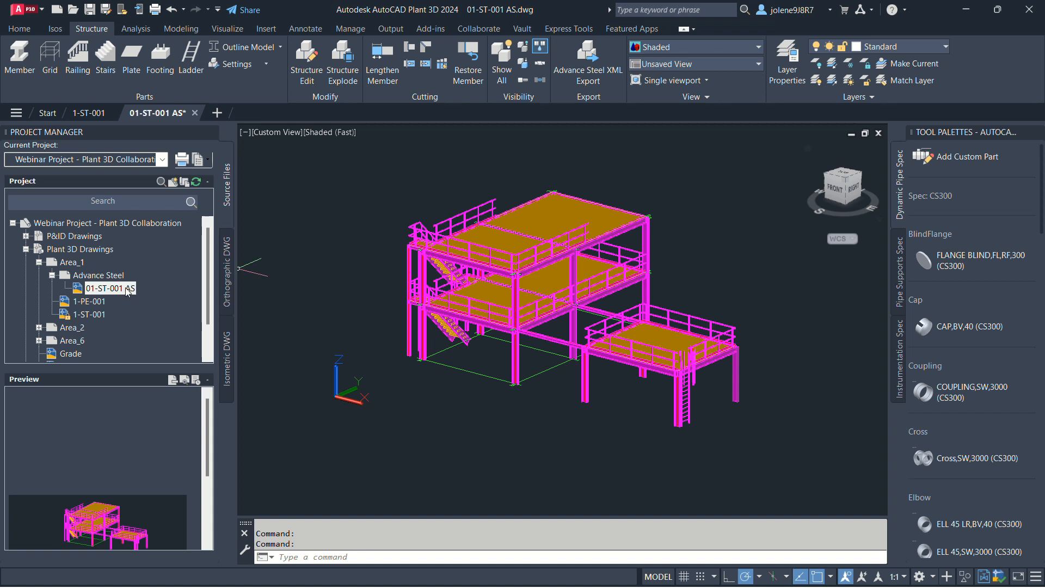
# Step: Switch to Advance Steel and try to open 01-ST-001 AS from Plant 3D Models, Area_1, Advance Steel, declining read-only access
pyautogui.moveTo(657, 583)
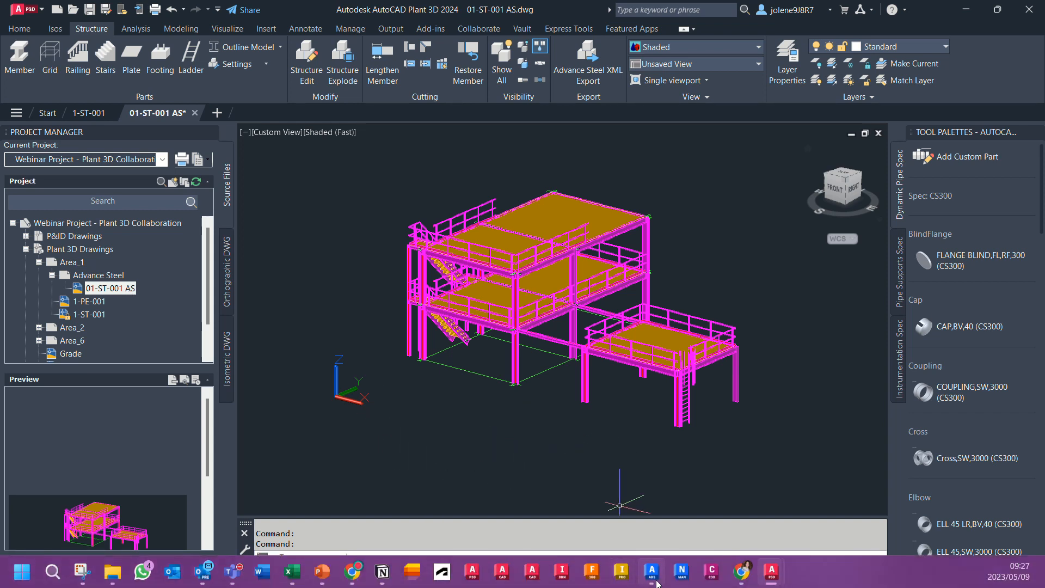
pyautogui.click(656, 582)
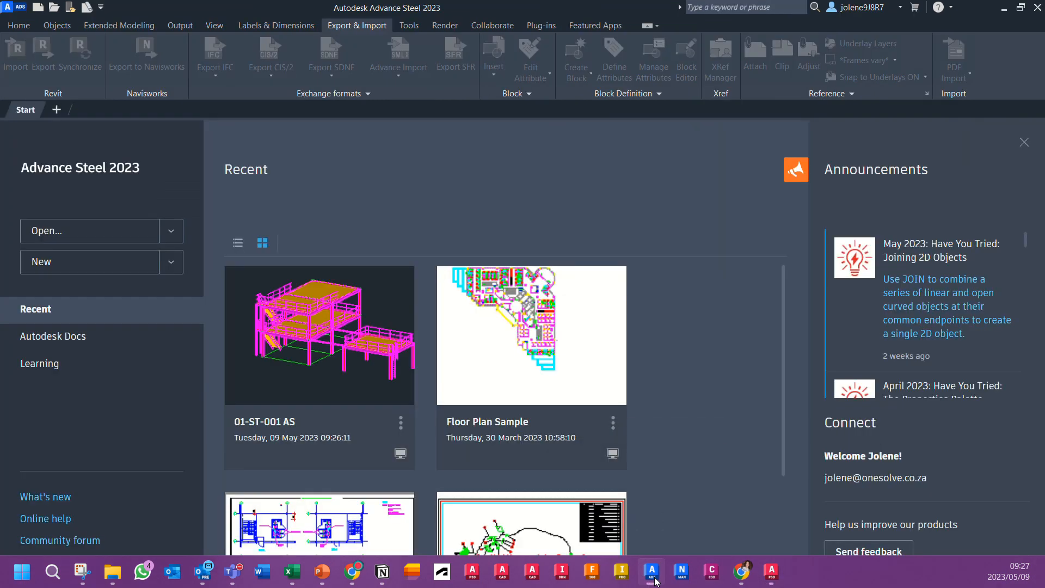
pyautogui.click(170, 232)
pyautogui.click(164, 250)
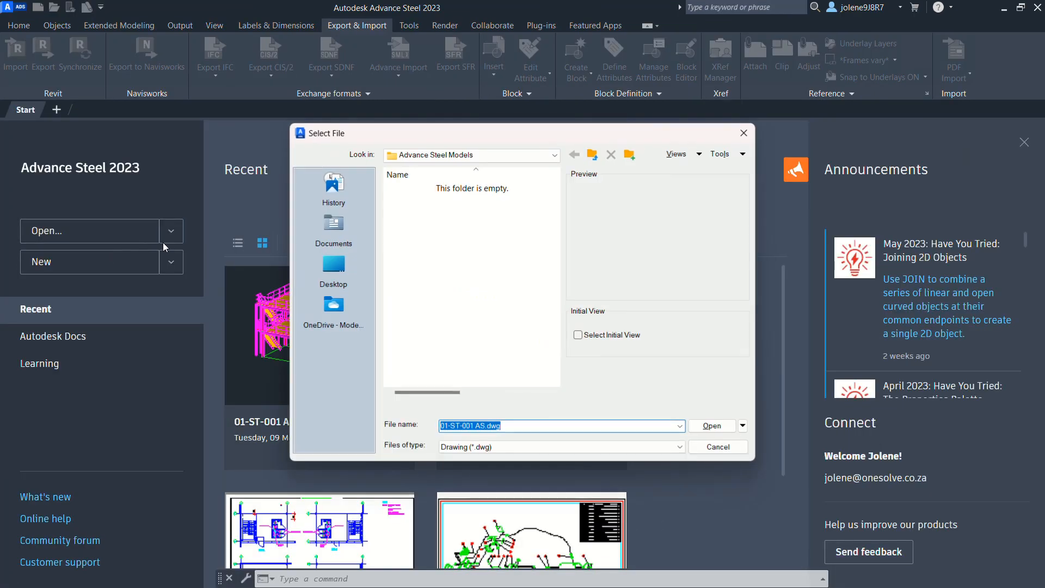
pyautogui.click(554, 156)
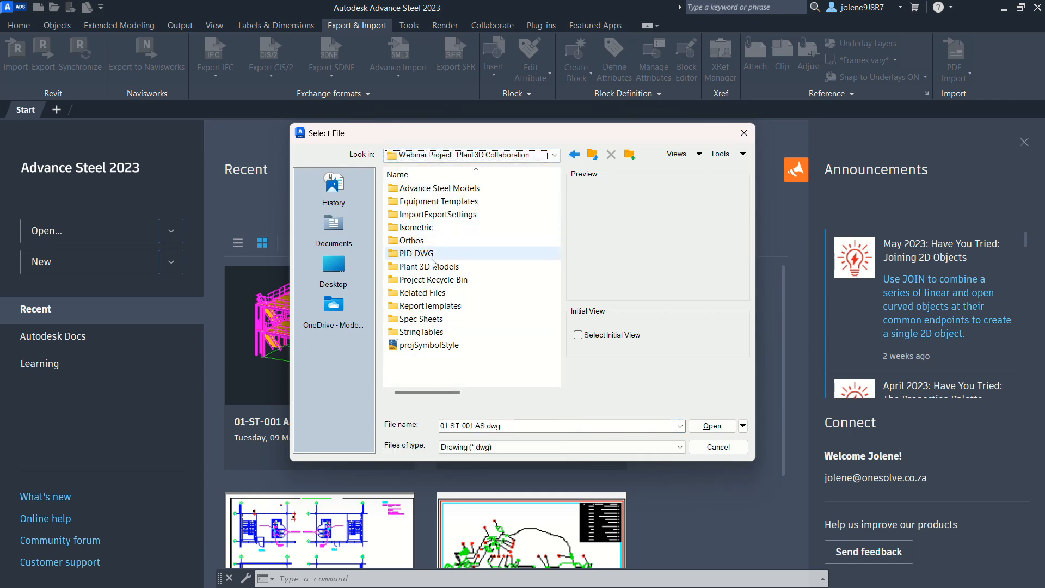
pyautogui.doubleClick(430, 266)
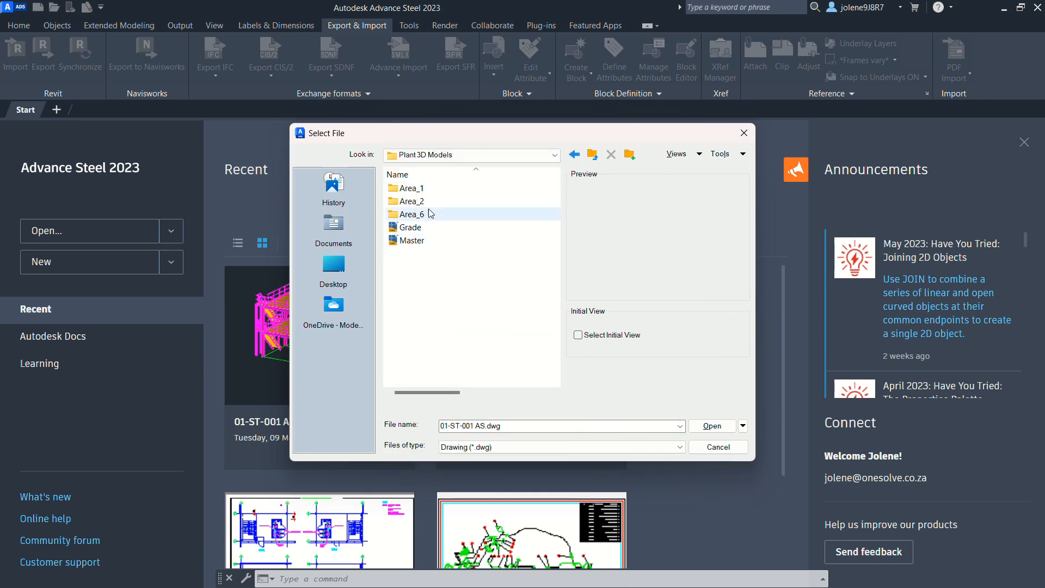
pyautogui.doubleClick(424, 188)
pyautogui.doubleClick(425, 188)
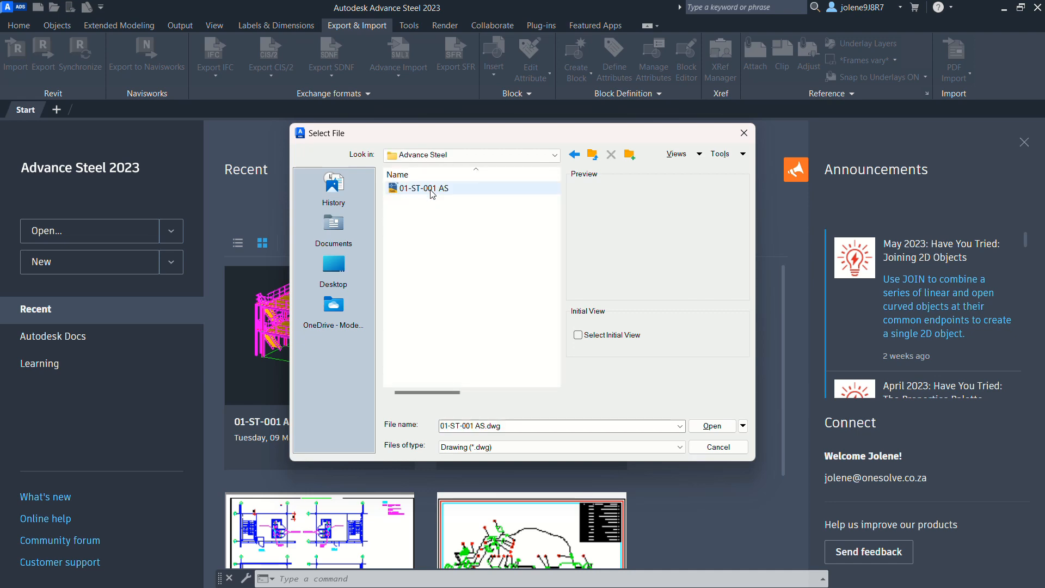
pyautogui.click(430, 188)
pyautogui.click(704, 426)
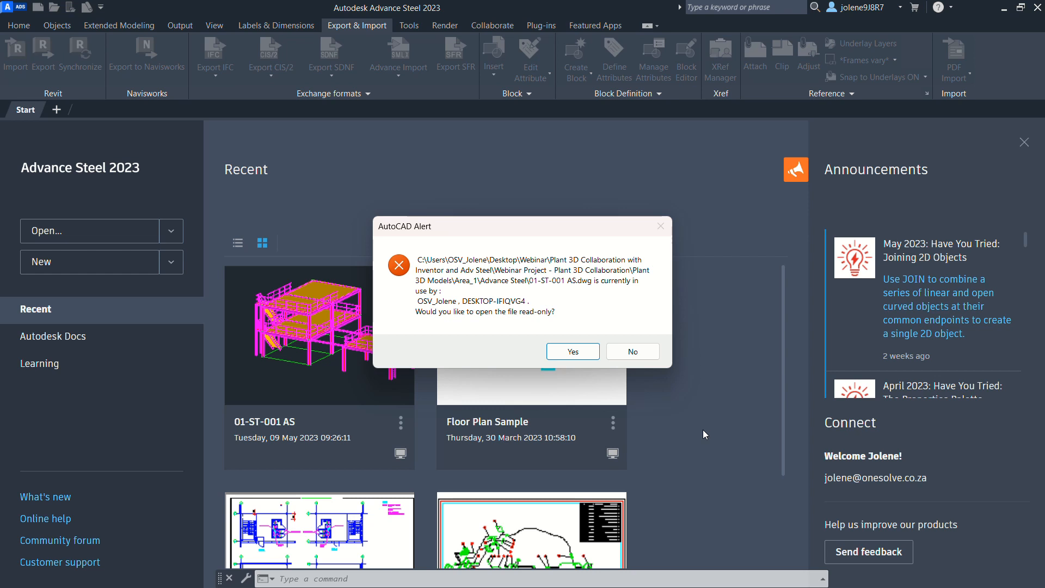
pyautogui.hotkey('alt', 'Tab')
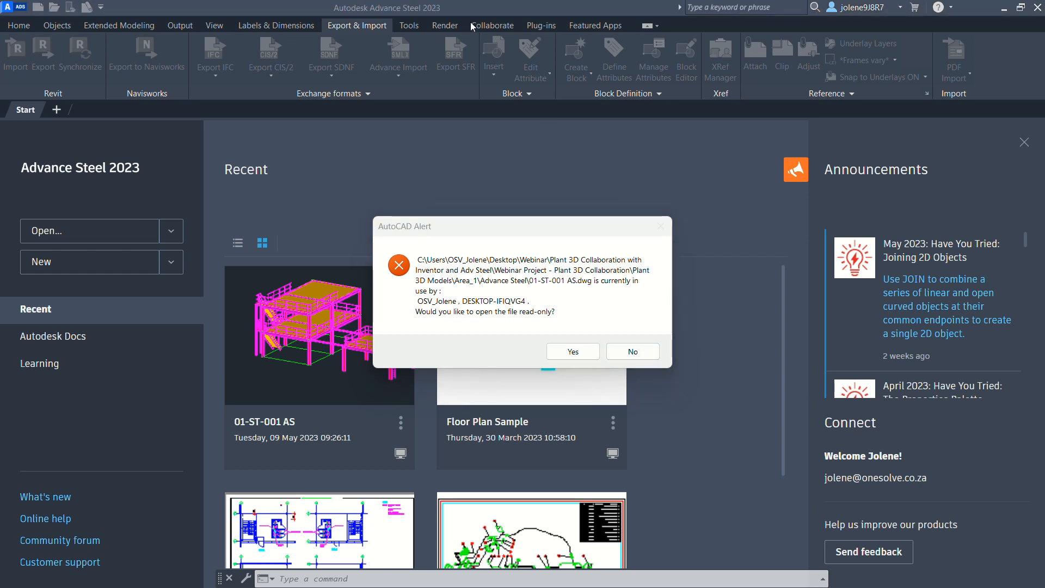
pyautogui.click(632, 352)
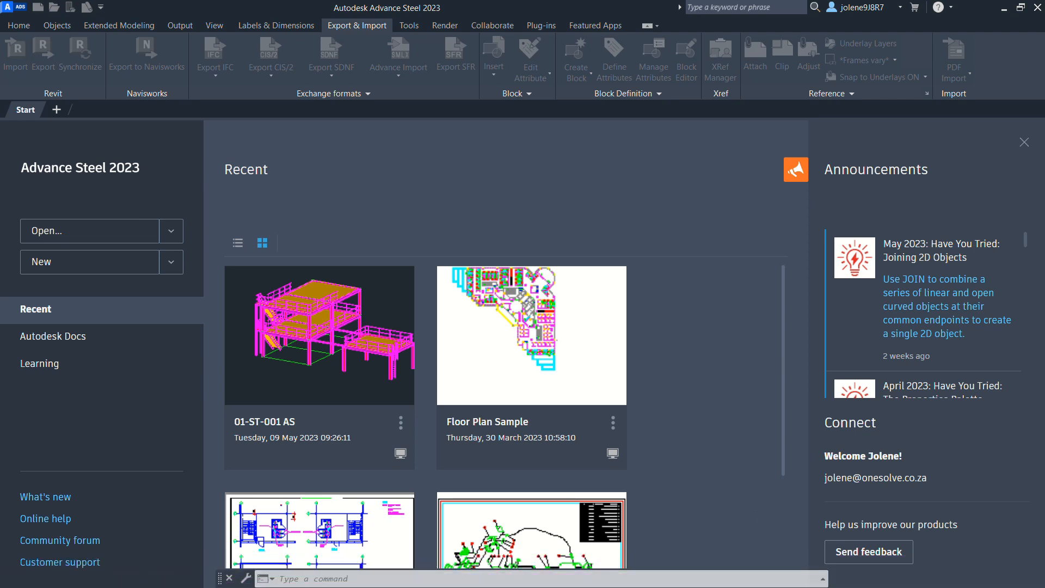
# Step: Switch to AutoCAD Plant 3D and close the 01-ST-001 AS drawing, saving its changes
pyautogui.moveTo(508, 583)
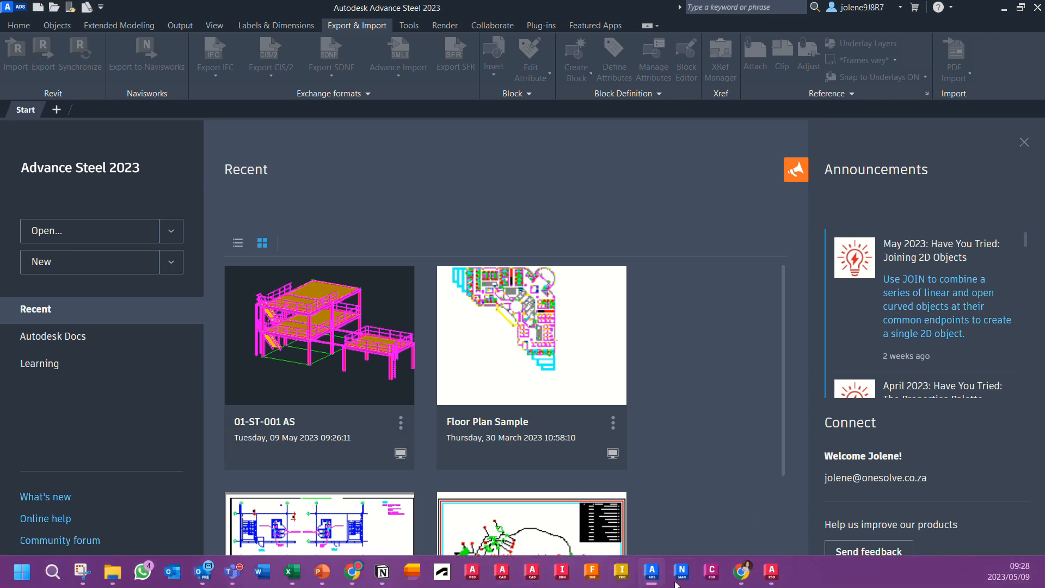
pyautogui.moveTo(772, 572)
pyautogui.click(702, 500)
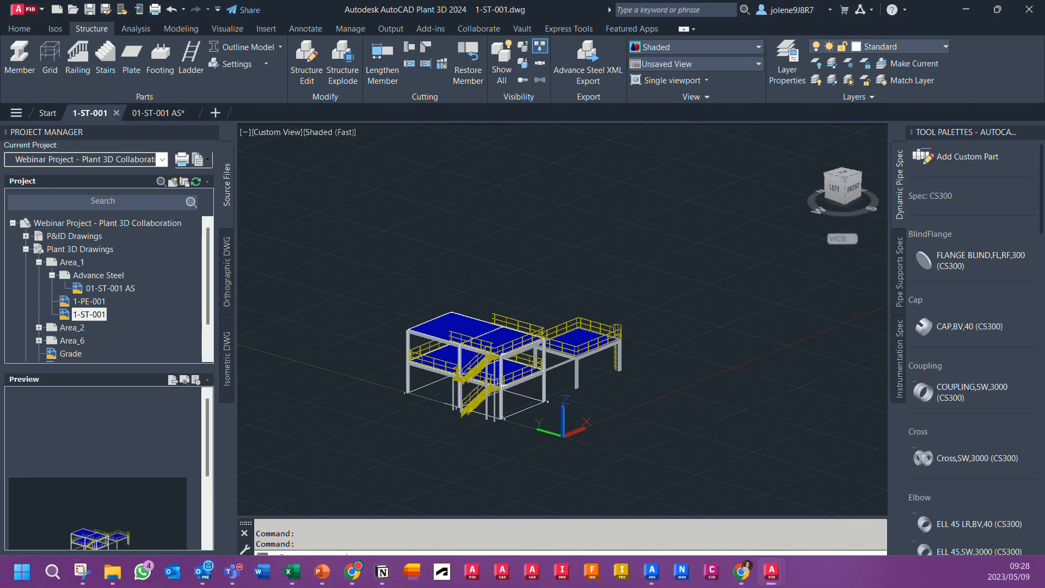
pyautogui.click(182, 114)
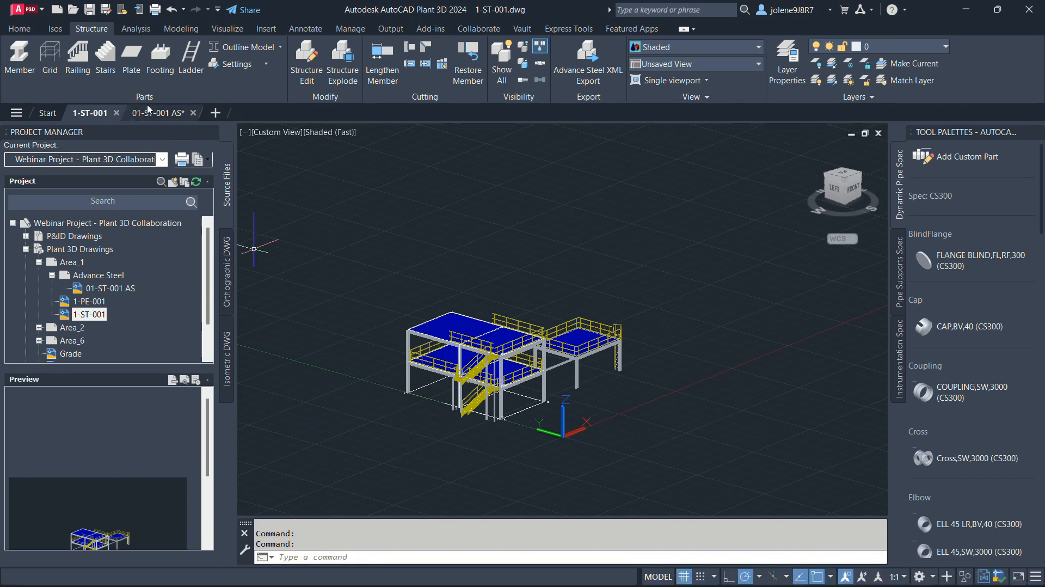
pyautogui.click(194, 113)
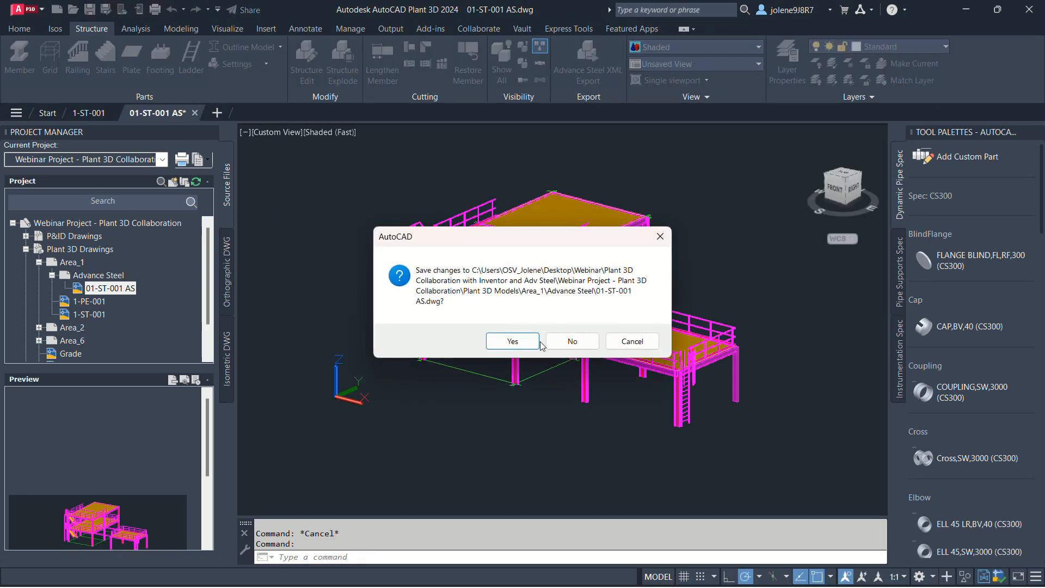
pyautogui.click(532, 344)
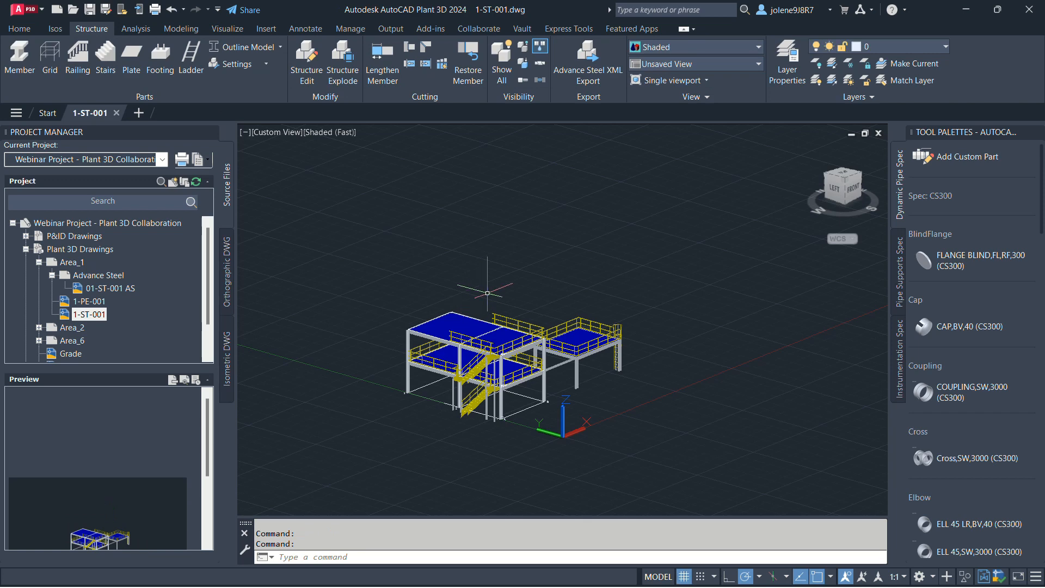
# Step: Switch to Advance Steel and open the 01-ST-001 AS drawing from the Advance Steel folder
pyautogui.click(647, 576)
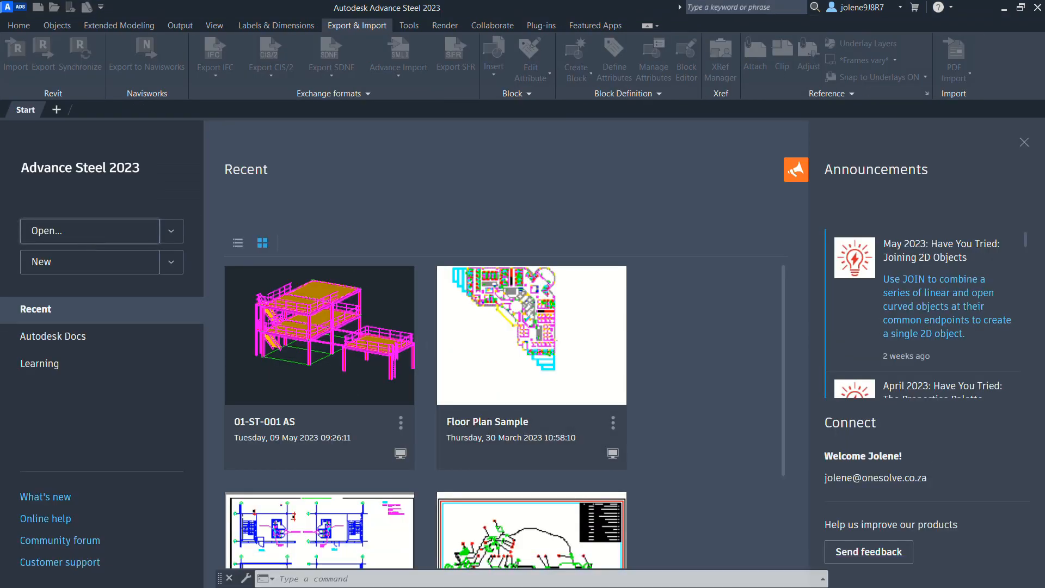
pyautogui.click(90, 231)
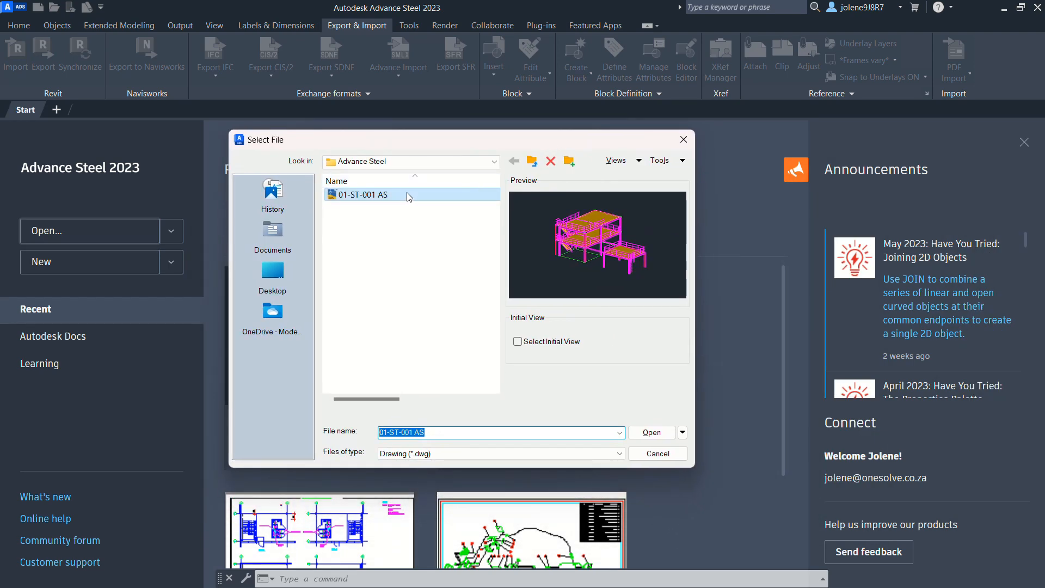
pyautogui.doubleClick(406, 191)
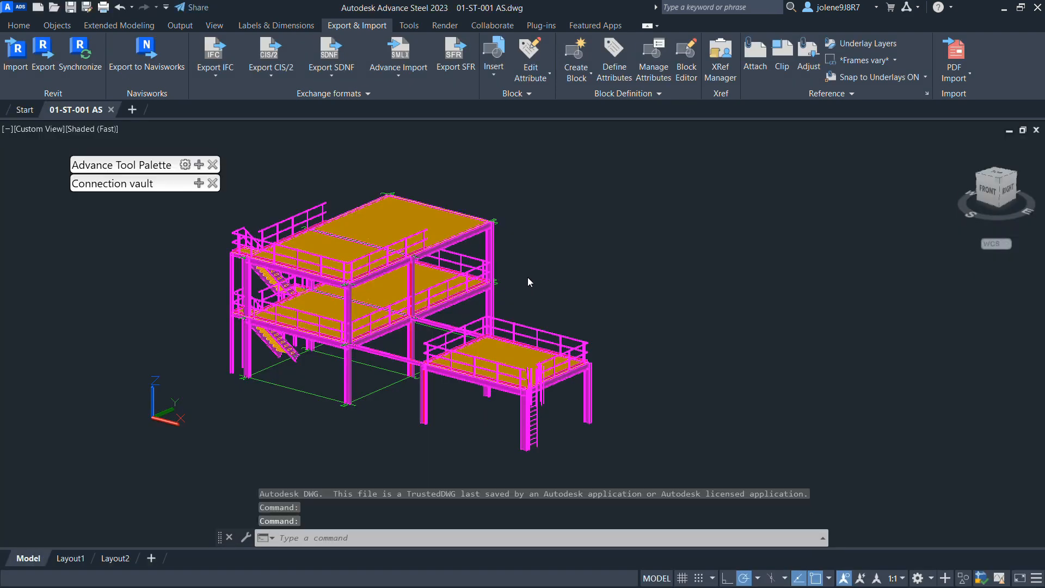
# Step: Add a Moment end plate connection between the lower platform's ladder-corner column and the front edge beam
pyautogui.moveTo(540, 344); pyautogui.dragTo(676, 251, button='middle')
pyautogui.scroll(5, 675, 251)
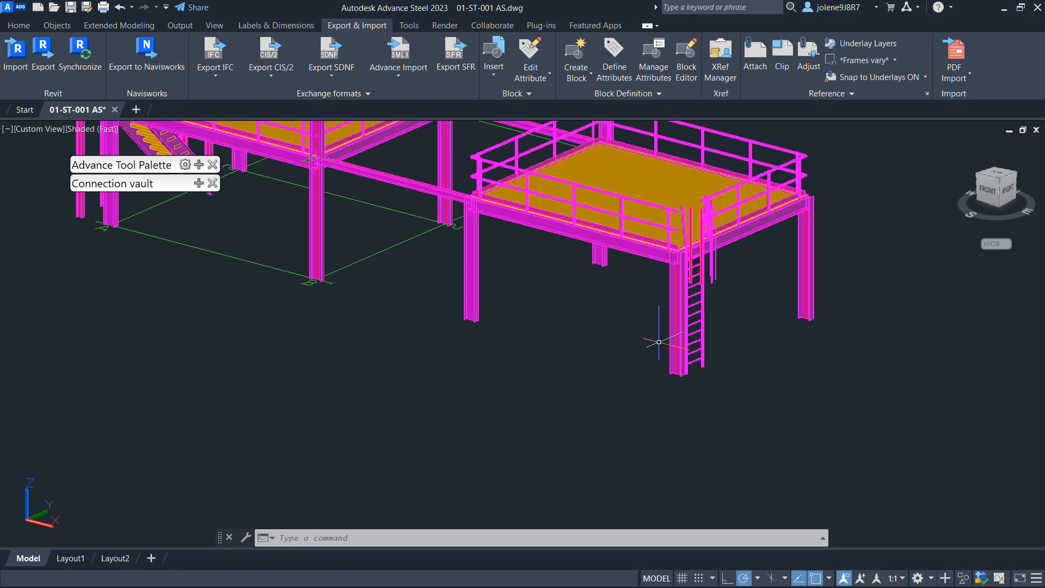
pyautogui.scroll(-2, 646, 280)
pyautogui.scroll(4, 646, 280)
pyautogui.moveTo(626, 297); pyautogui.dragTo(571, 340, button='middle')
pyautogui.click(197, 183)
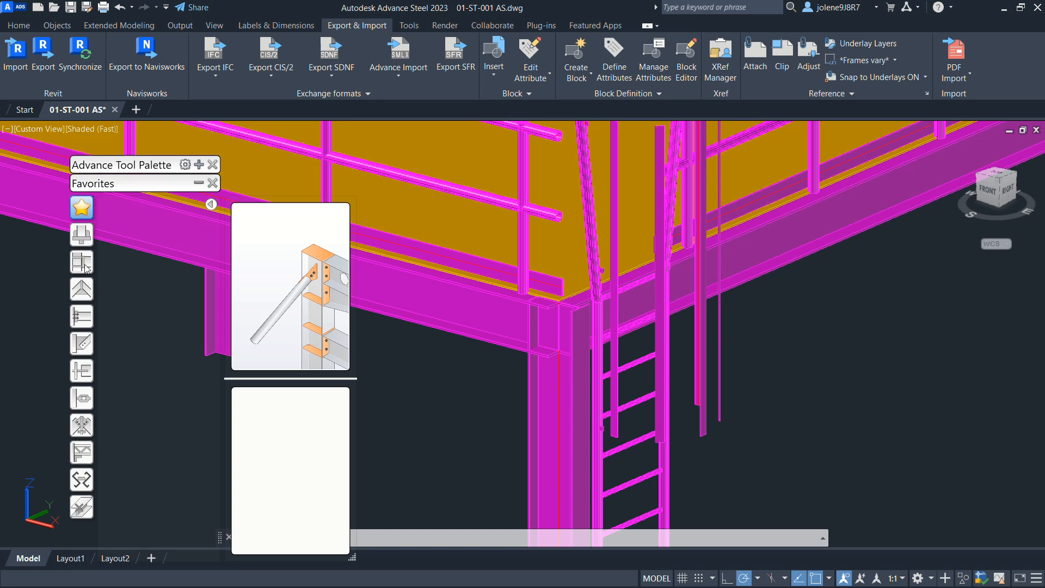
pyautogui.click(80, 324)
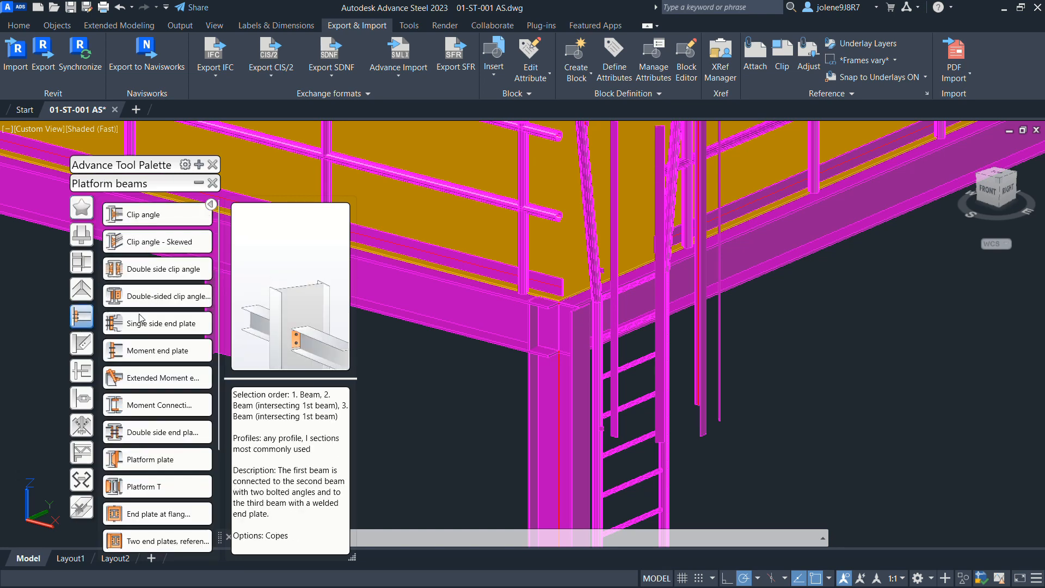
pyautogui.click(138, 348)
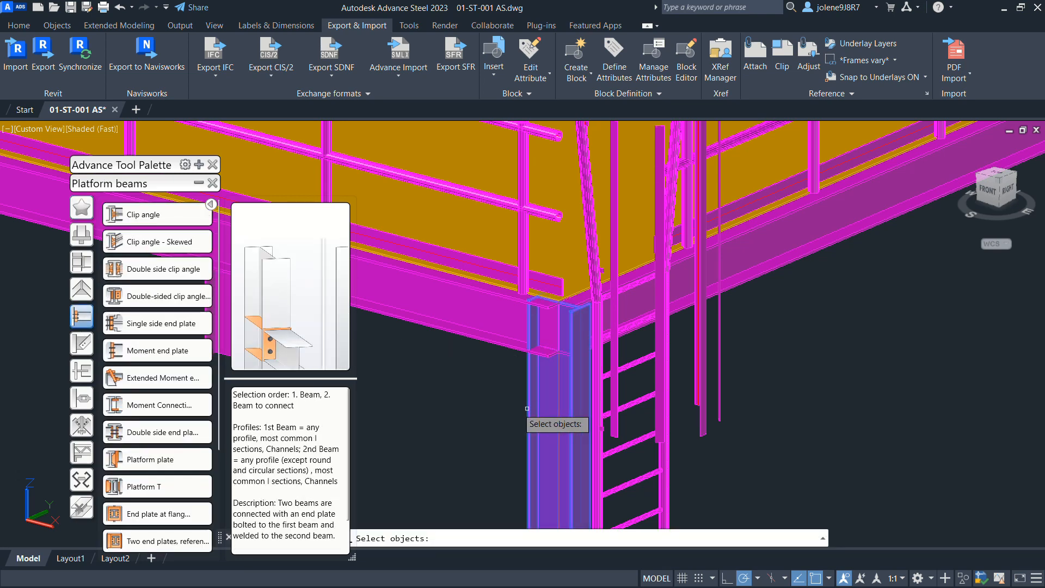
pyautogui.click(536, 414)
pyautogui.click(477, 337)
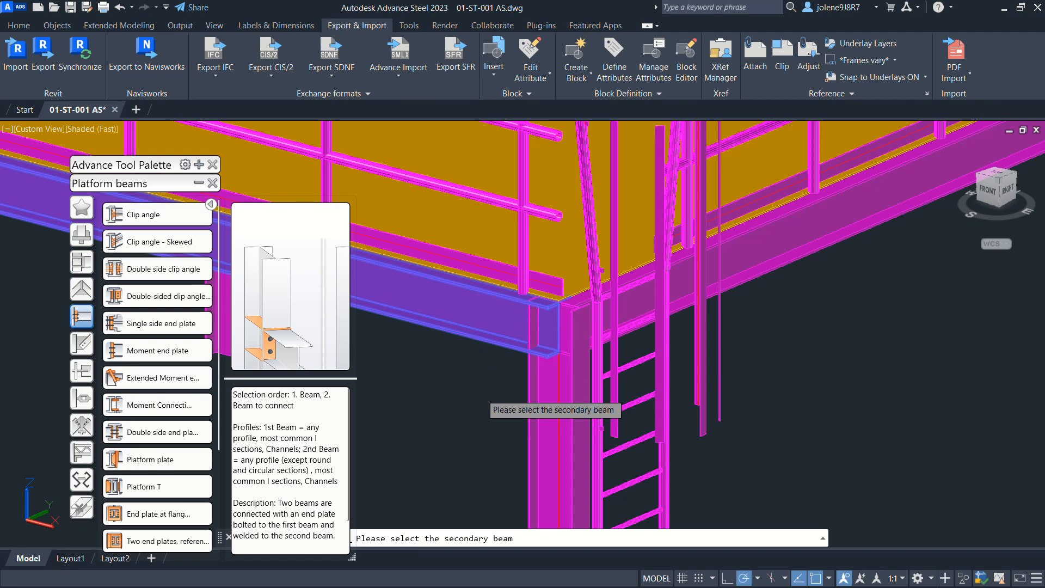
pyautogui.press('Return')
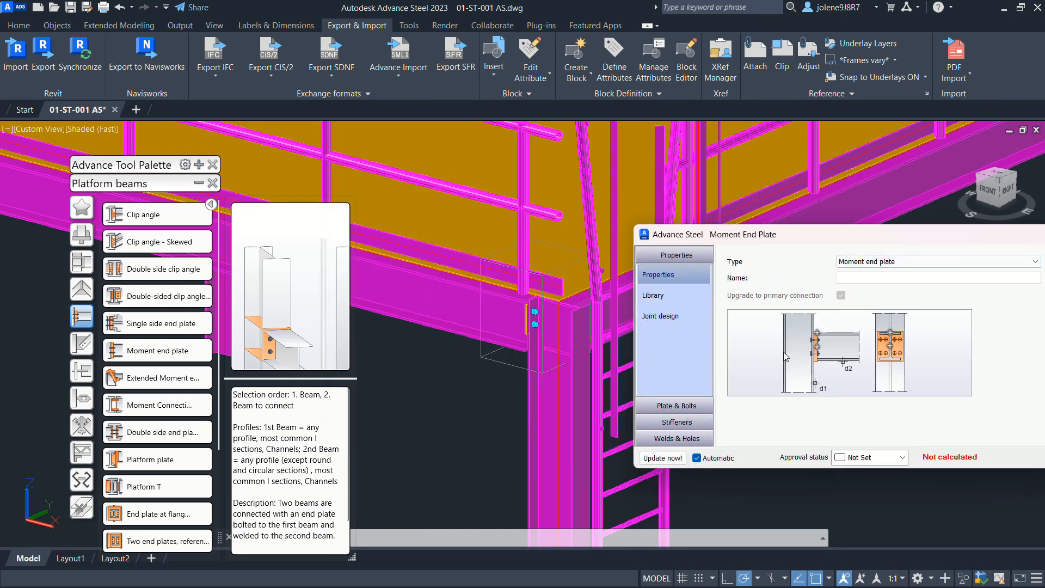
# Step: Review the moment end plate's plate and bolt, stiffener, and weld settings, and close its properties
pyautogui.click(676, 407)
pyautogui.click(676, 422)
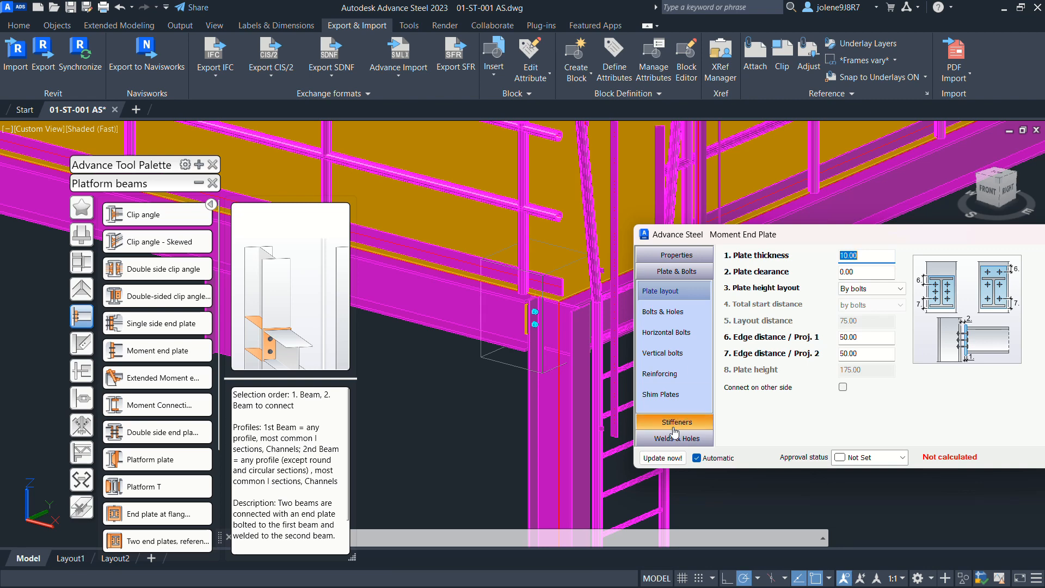
pyautogui.click(673, 441)
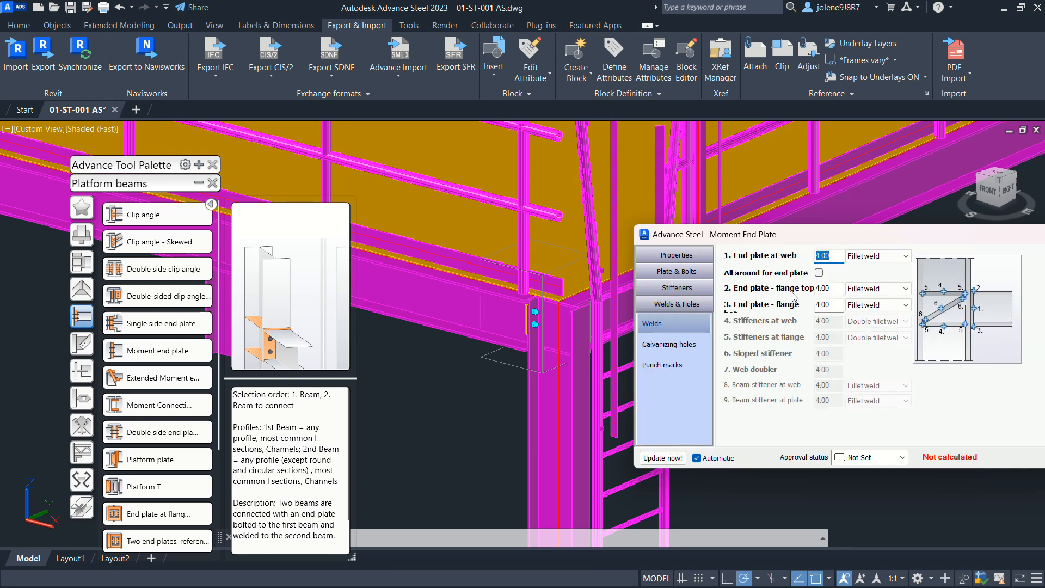
pyautogui.moveTo(826, 236); pyautogui.dragTo(736, 232)
pyautogui.click(999, 231)
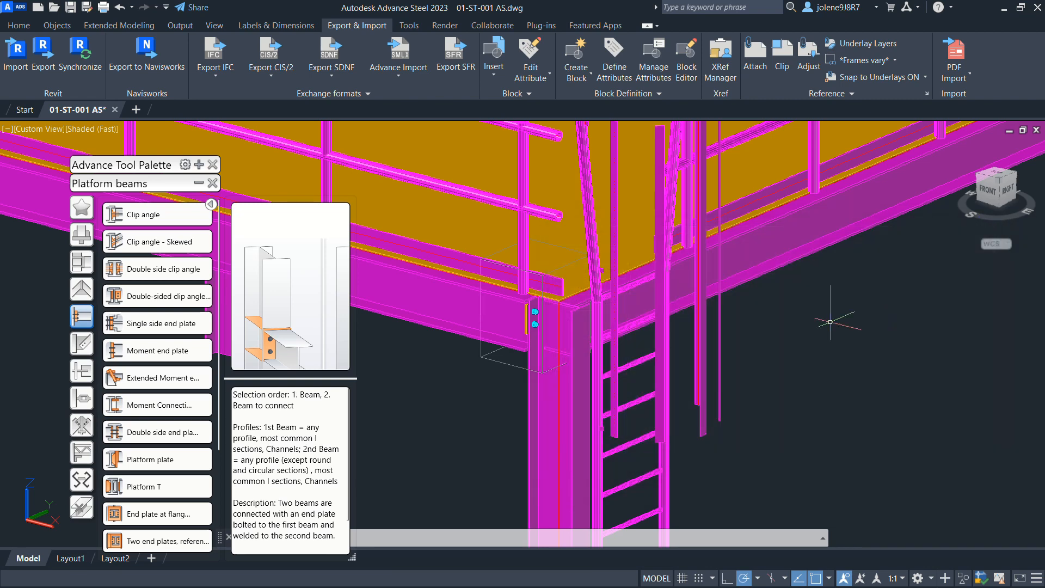
# Step: Add a second Moment end plate between the same corner column and the ladder-side edge beam, keeping the default settings
pyautogui.click(152, 350)
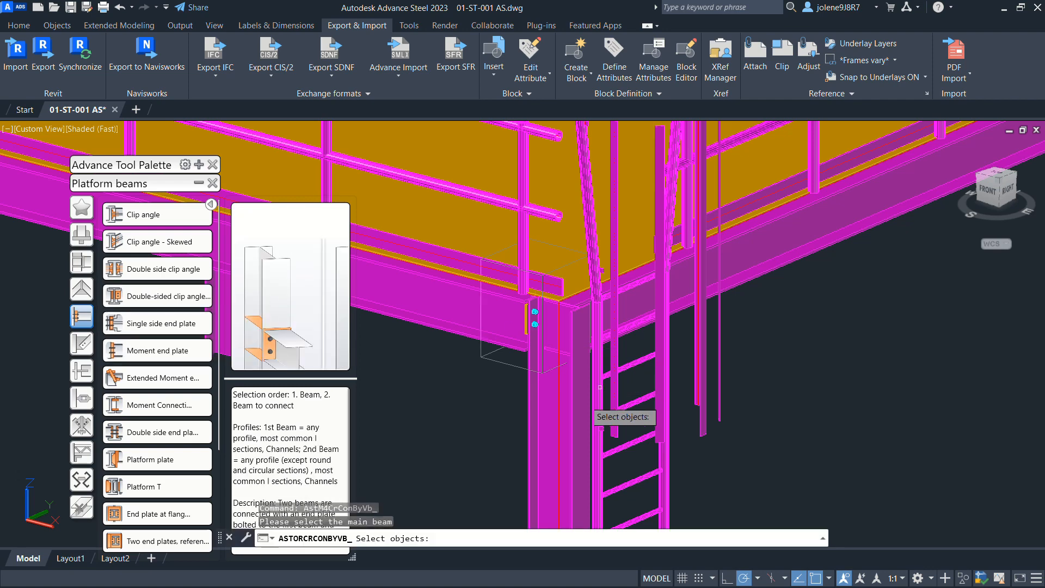
pyautogui.click(574, 410)
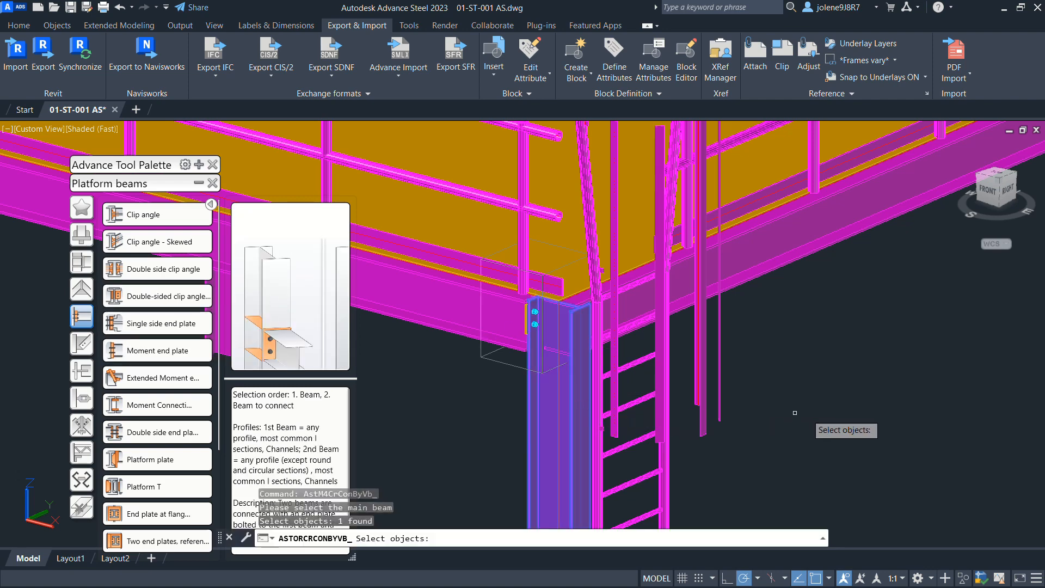
pyautogui.click(632, 306)
pyautogui.press('Return')
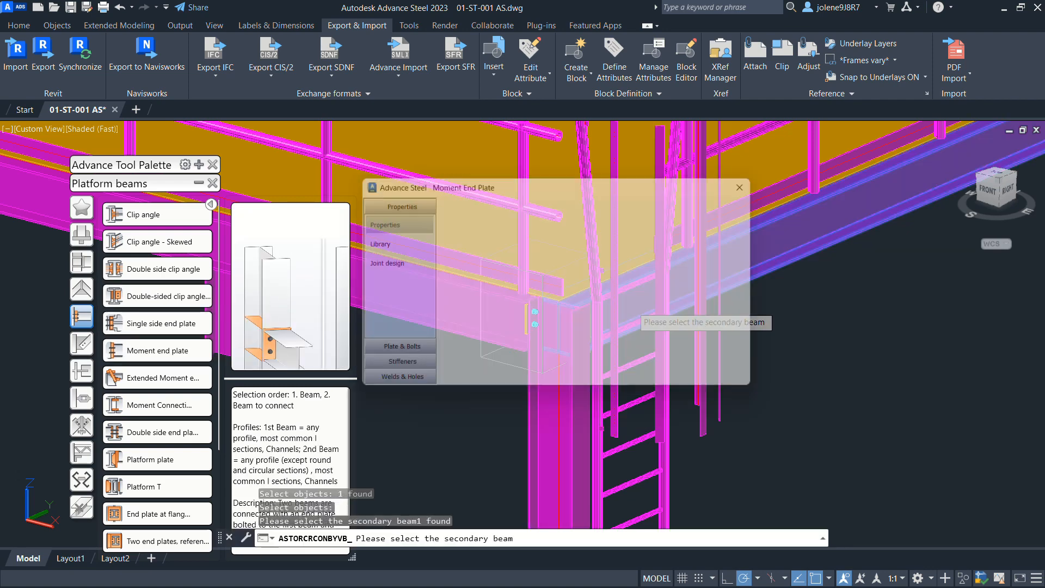
pyautogui.moveTo(601, 341); pyautogui.dragTo(663, 199)
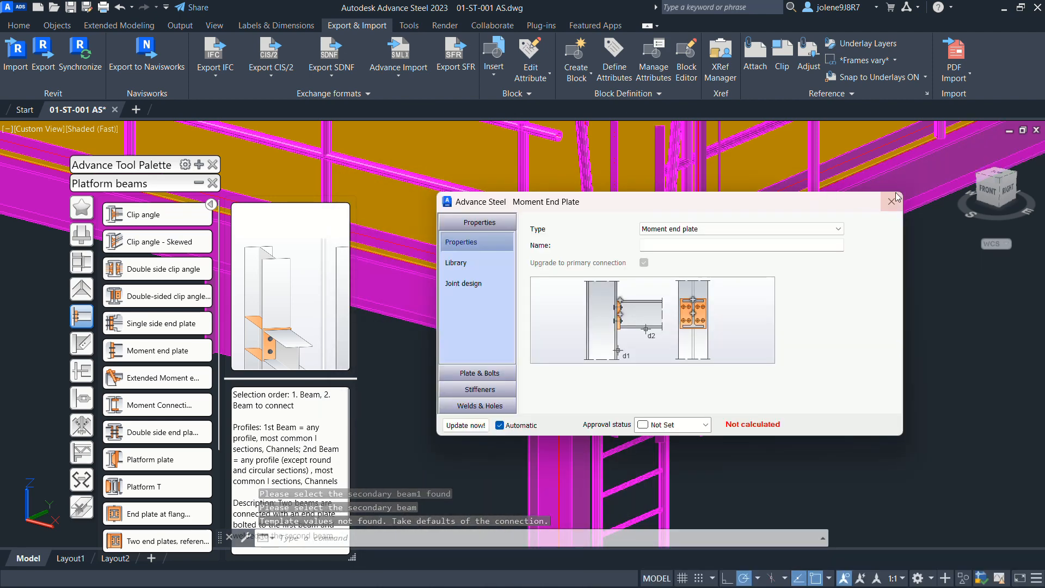
pyautogui.click(891, 202)
# Step: Add a Base plate connection to the foot of the ladder-corner column without an additional concrete object
pyautogui.moveTo(662, 350)
pyautogui.keyDown('shift'); pyautogui.mouseDown(button='middle')
pyautogui.moveTo(699, 319)
pyautogui.moveTo(599, 298)
pyautogui.moveTo(613, 364)
pyautogui.moveTo(532, 326)
pyautogui.moveTo(763, 386)
pyautogui.moveTo(672, 342)
pyautogui.moveTo(625, 362)
pyautogui.mouseUp(button='middle'); pyautogui.keyUp('shift')
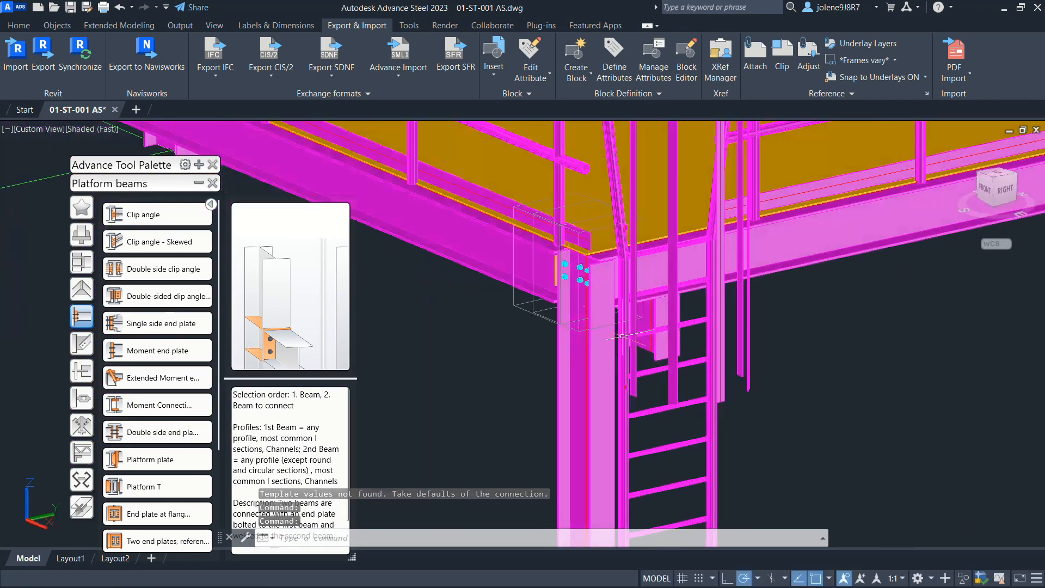
pyautogui.scroll(-2, 618, 381)
pyautogui.moveTo(595, 400); pyautogui.dragTo(594, 229, button='middle')
pyautogui.moveTo(628, 400); pyautogui.dragTo(647, 403, button='middle')
pyautogui.press('Escape')
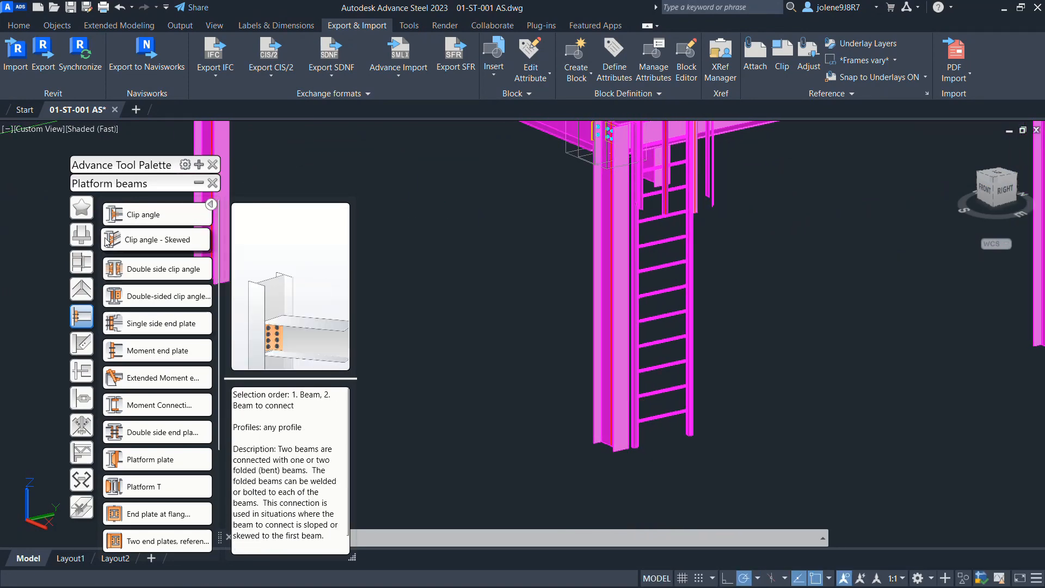
pyautogui.click(82, 235)
pyautogui.click(139, 218)
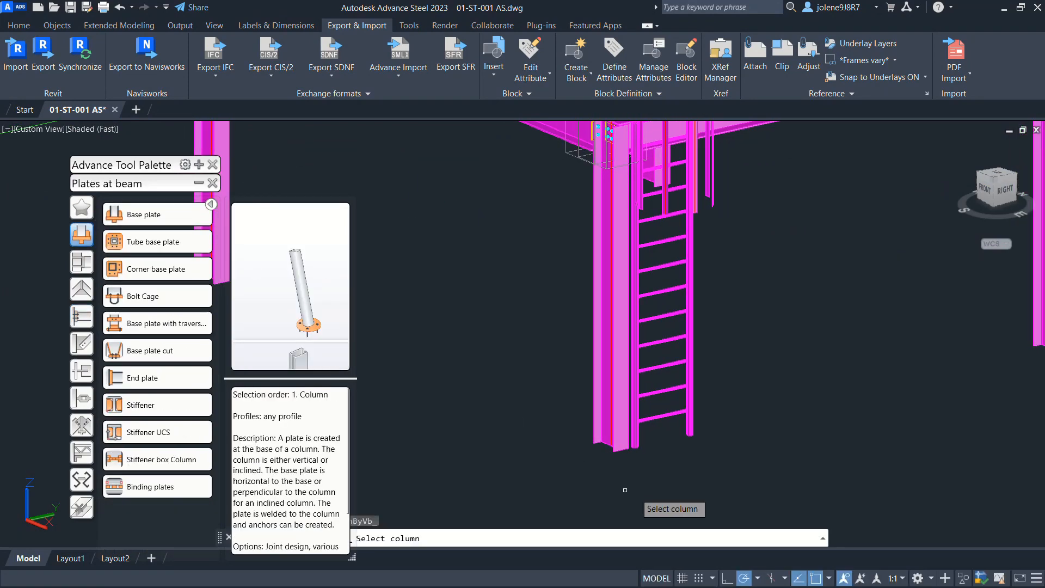
pyautogui.click(620, 444)
pyautogui.click(649, 488)
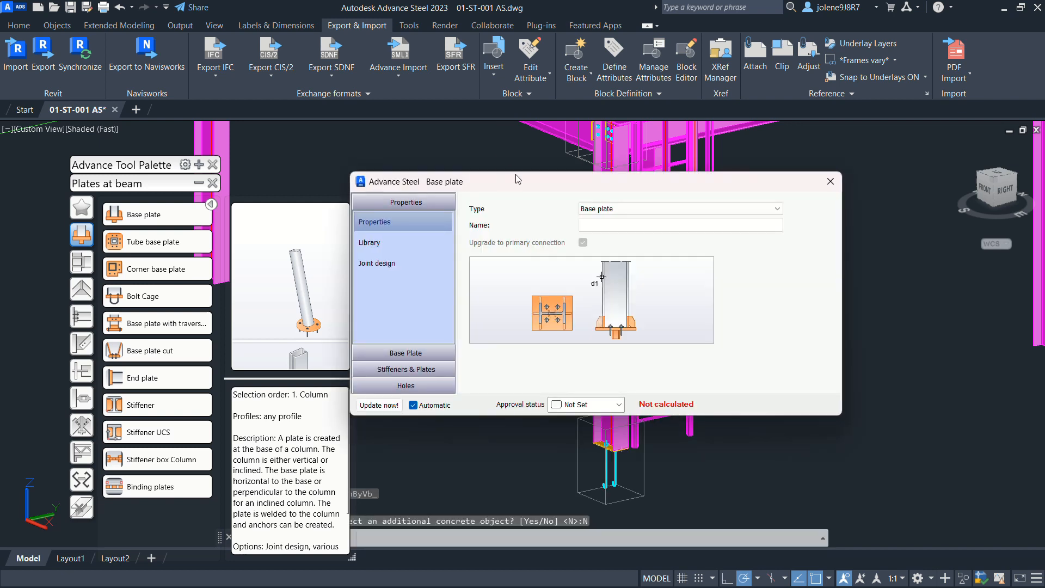
pyautogui.moveTo(515, 174); pyautogui.dragTo(270, 106)
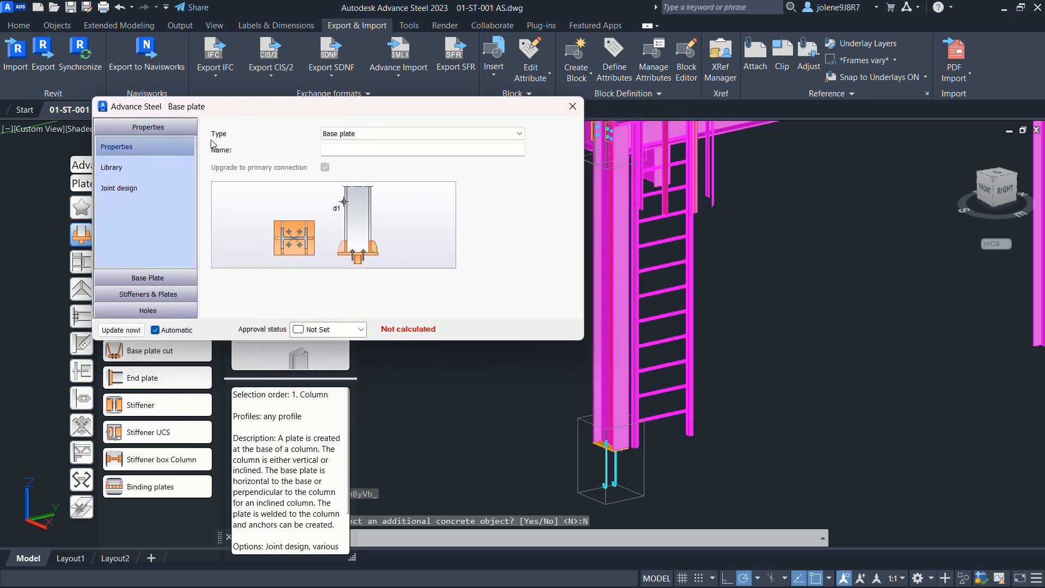
# Step: Set the base plate's anchor type to HOLDING DOWN BOLTS and the anchor length to 350, and close its properties
pyautogui.click(153, 287)
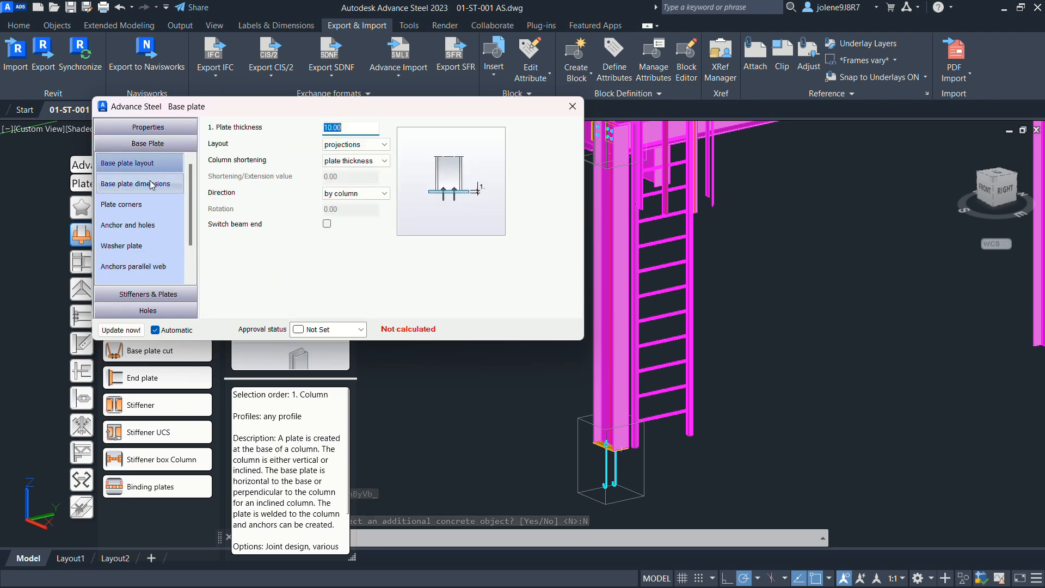
pyautogui.scroll(-2, 144, 185)
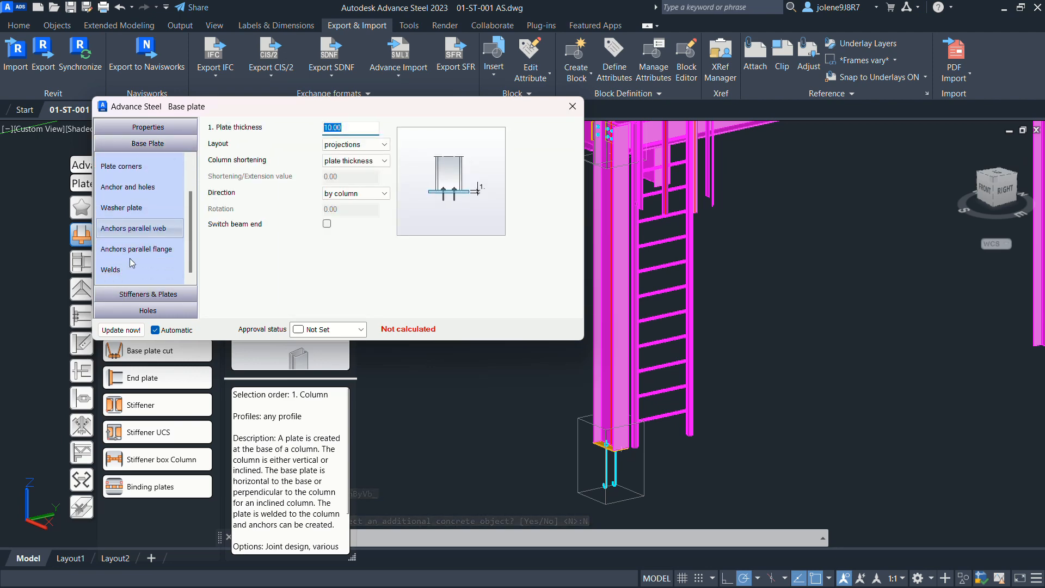
pyautogui.click(140, 183)
pyautogui.click(331, 143)
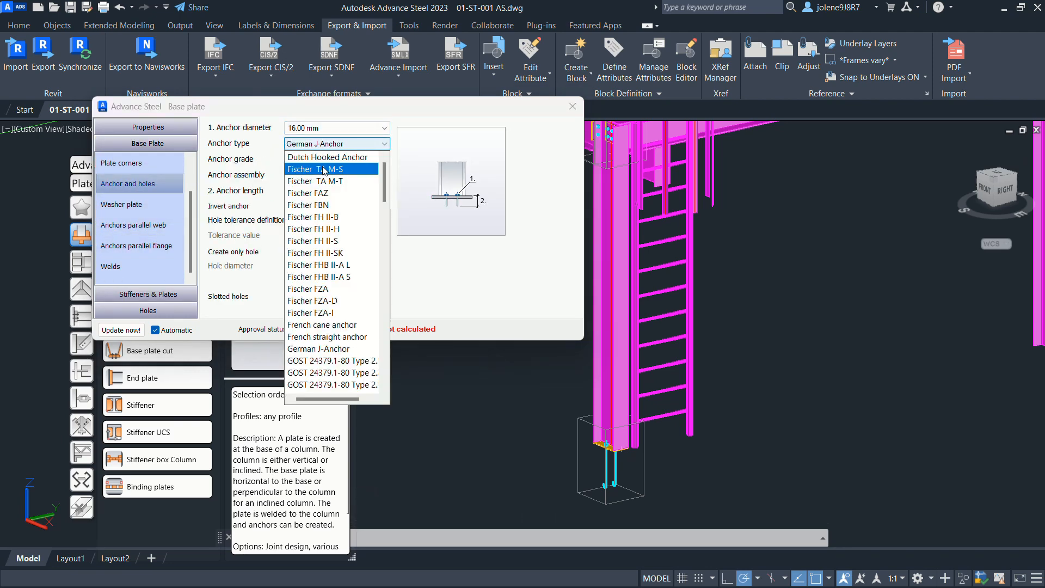
pyautogui.scroll(-6, 332, 327)
pyautogui.scroll(-6, 332, 329)
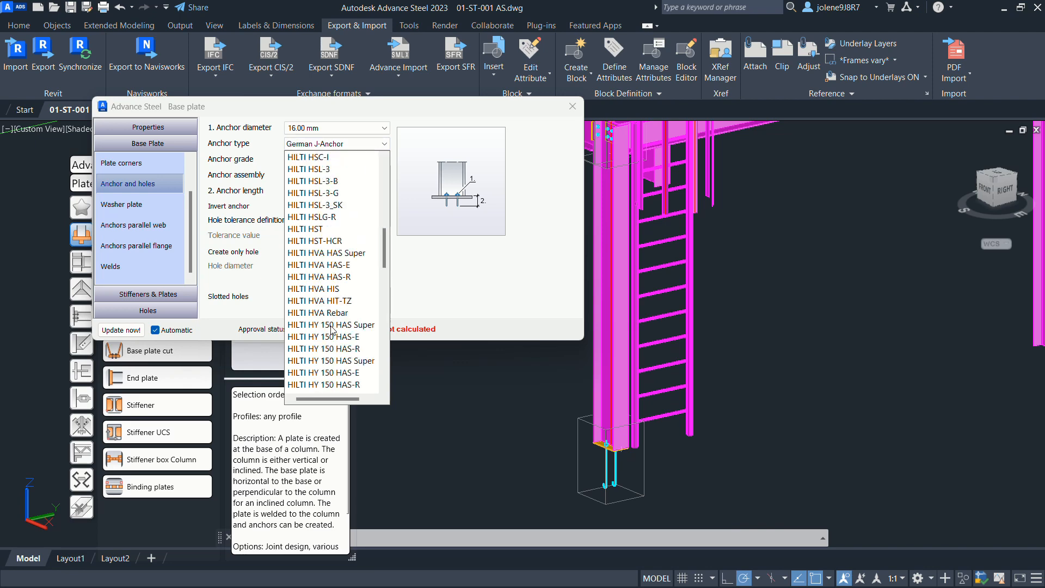
pyautogui.scroll(-8, 331, 329)
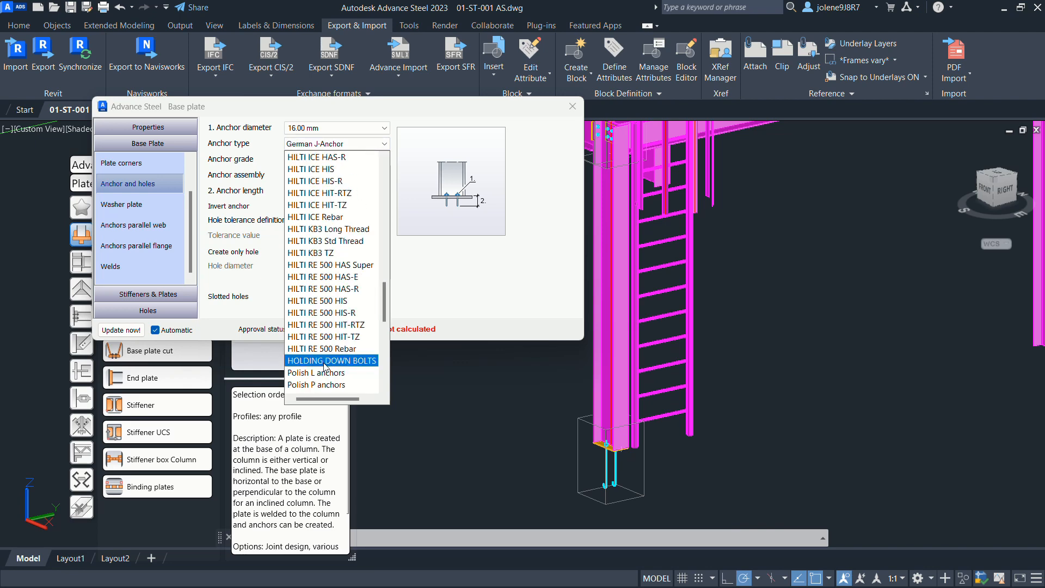
pyautogui.click(322, 356)
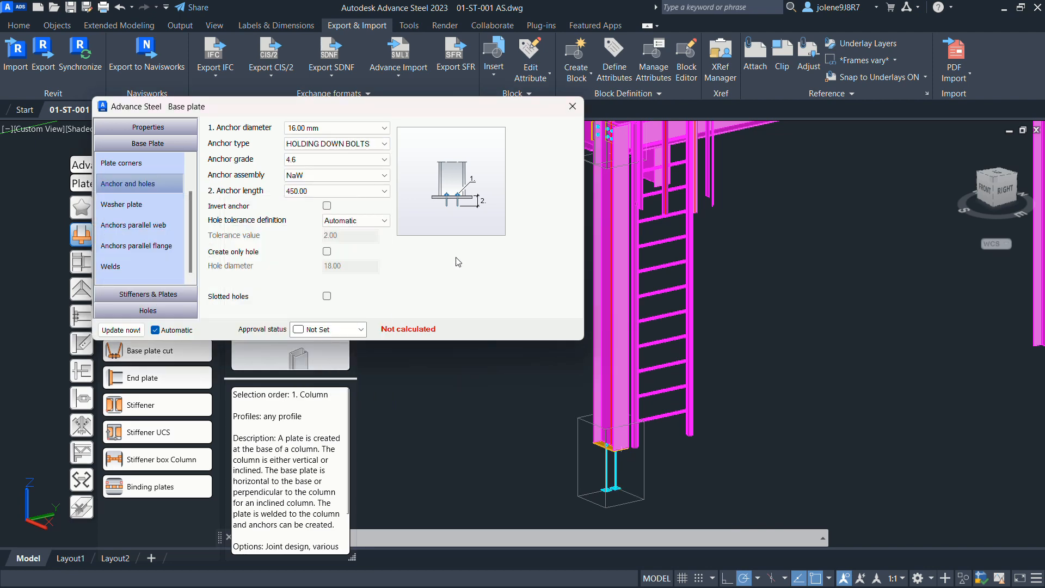
pyautogui.click(333, 191)
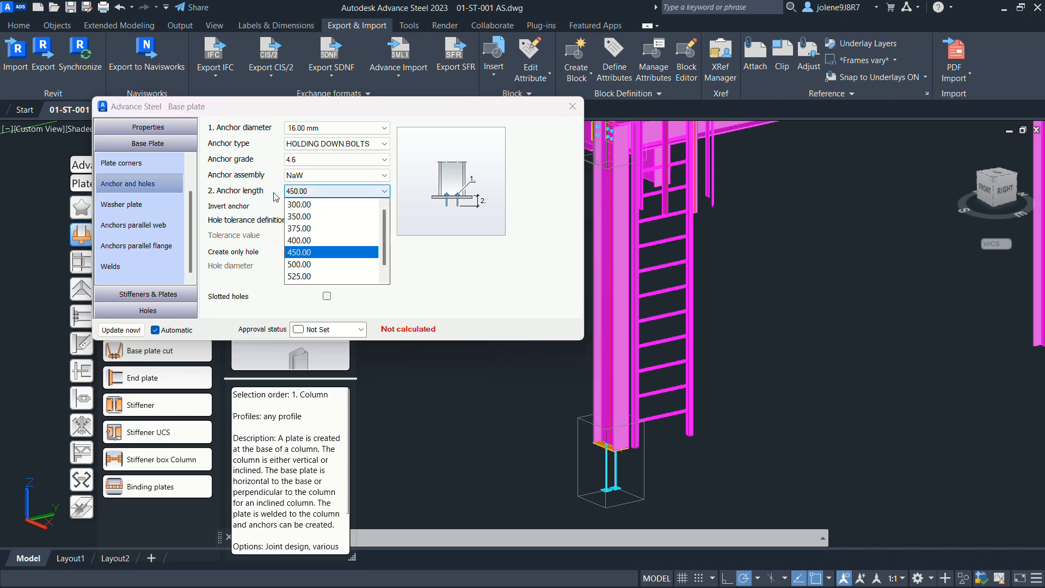
pyautogui.click(335, 216)
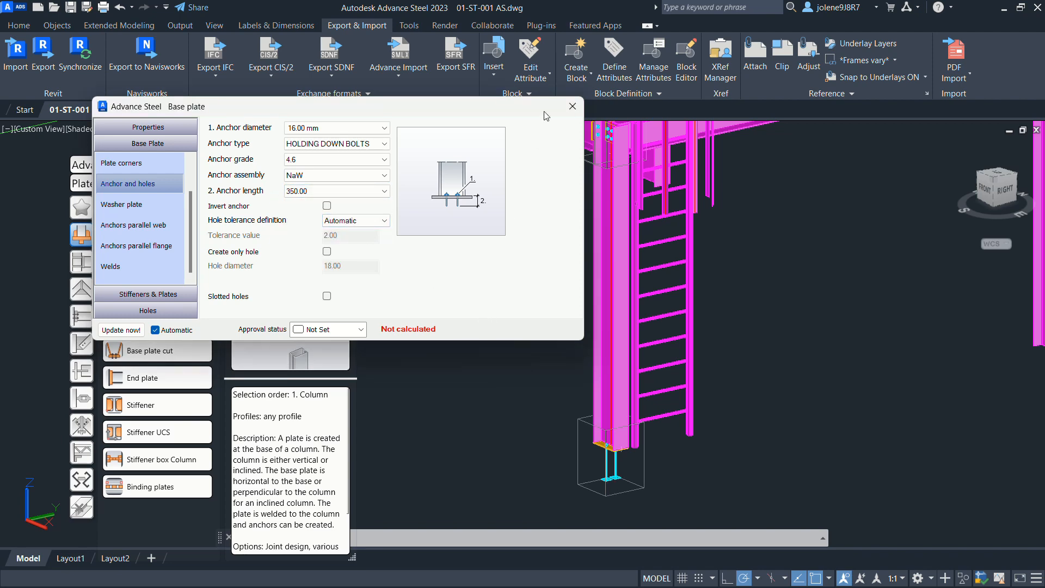
pyautogui.click(572, 106)
# Step: Examine the new base plate with its anchors and the end plate connections at the top of the corner column
pyautogui.scroll(-2, 778, 353)
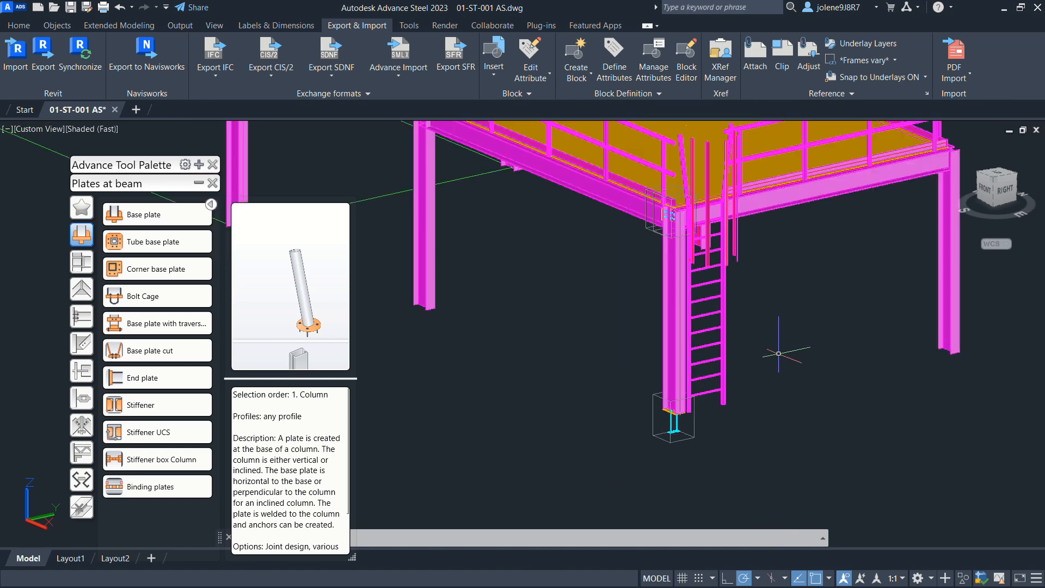
pyautogui.moveTo(733, 464); pyautogui.dragTo(843, 477, button='middle')
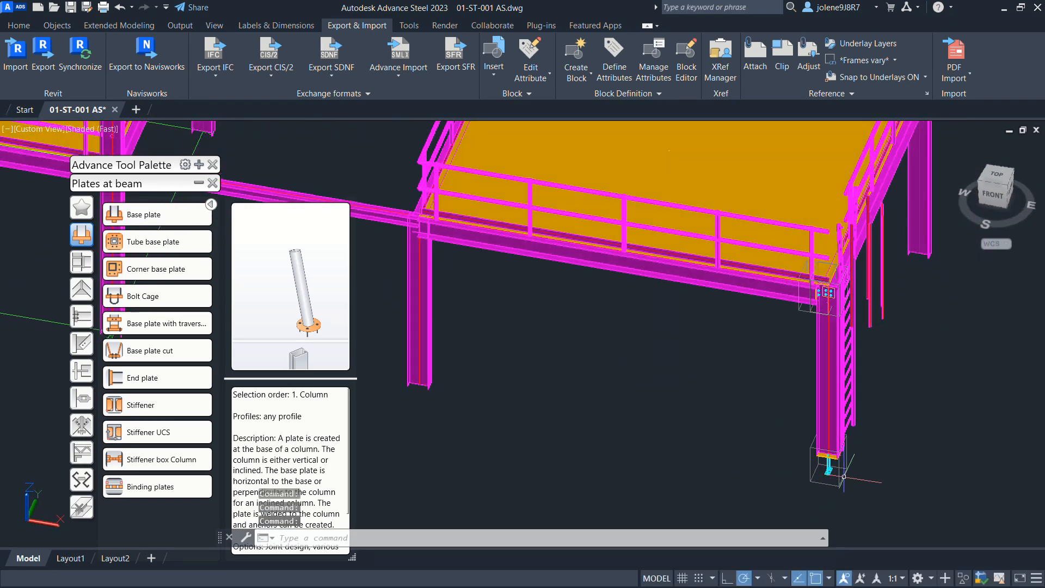
pyautogui.scroll(10, 843, 477)
pyautogui.scroll(-9, 871, 424)
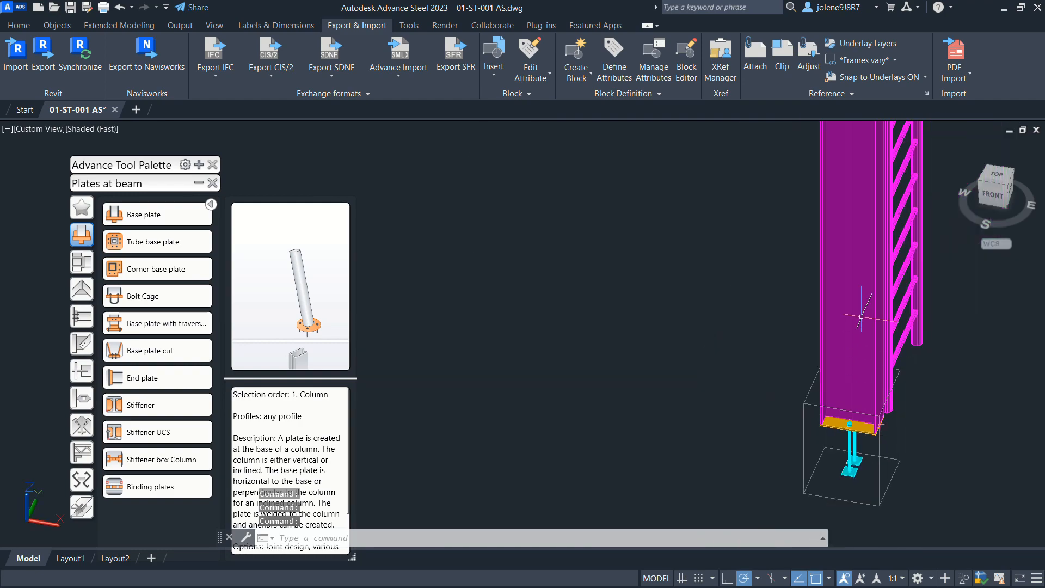
pyautogui.moveTo(858, 287); pyautogui.dragTo(740, 452, button='middle')
pyautogui.scroll(4, 743, 198)
pyautogui.keyDown('shift'); pyautogui.moveTo(761, 375); pyautogui.dragTo(641, 373, button='middle'); pyautogui.keyUp('shift')
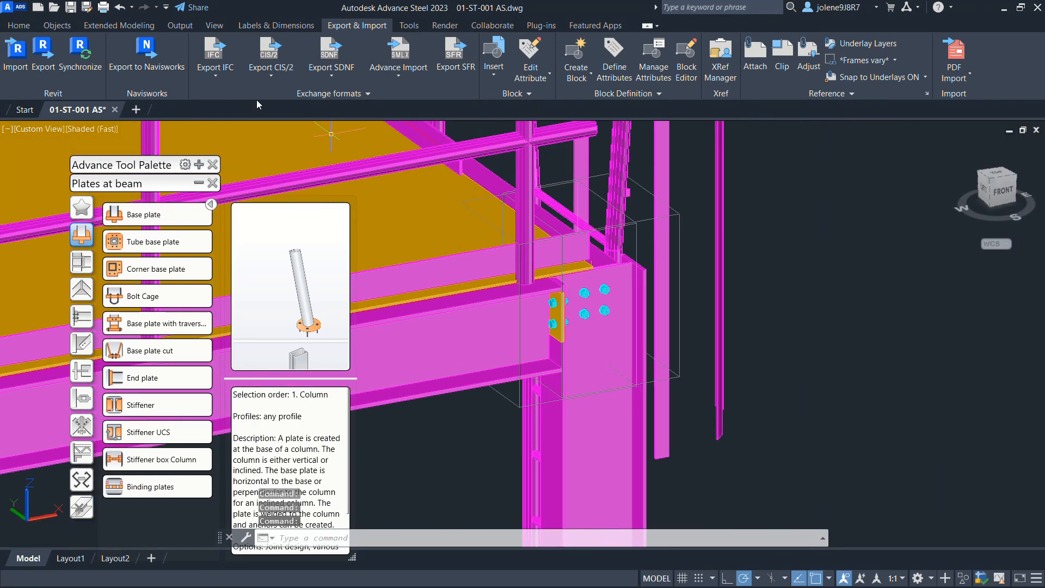
# Step: Save and close the 01-ST-001 AS drawing
pyautogui.hotkey('ctrl', 's')
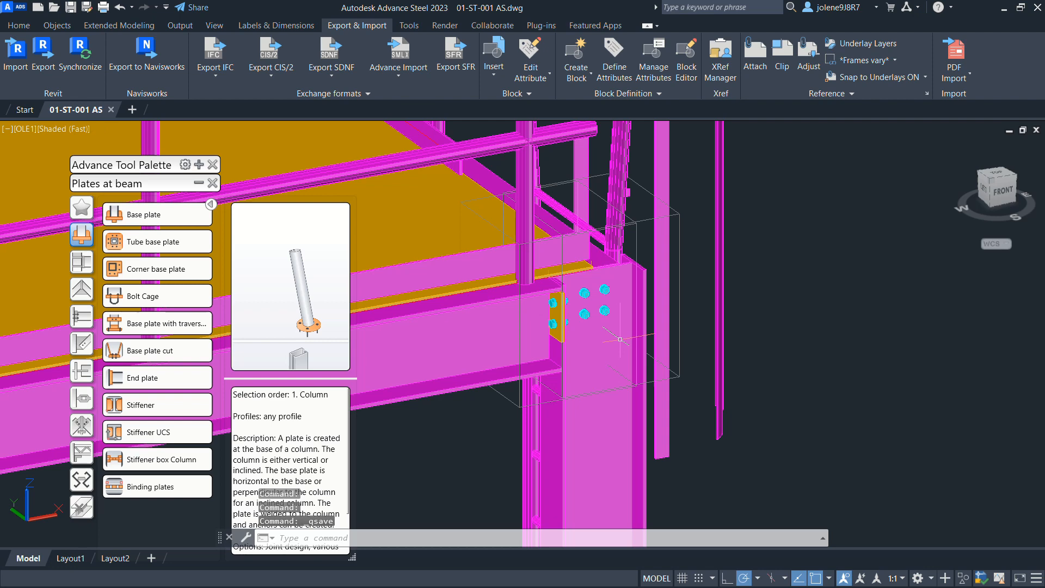
pyautogui.click(111, 110)
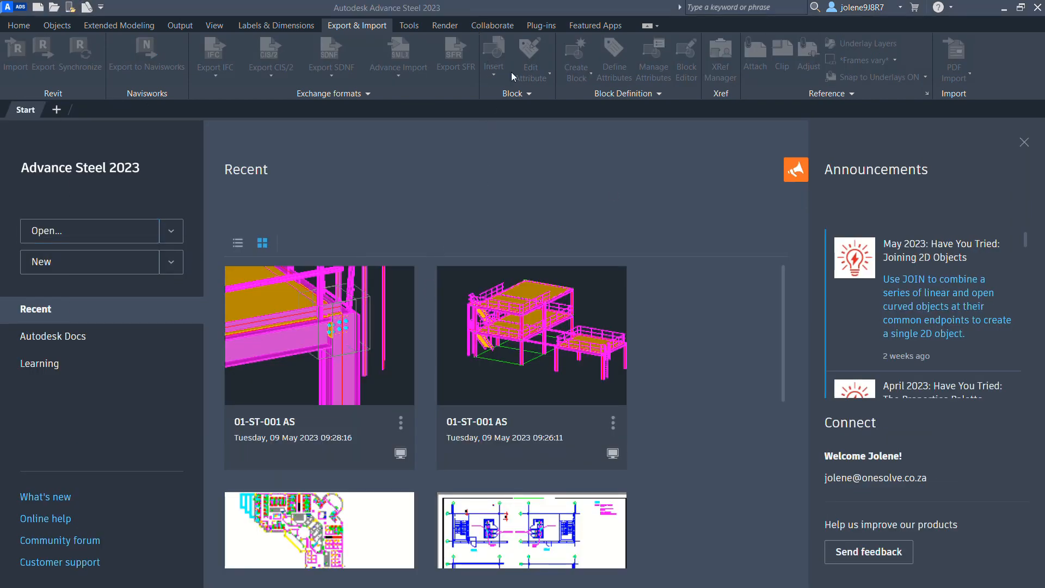
# Step: Switch to AutoCAD Plant 3D and open the 01-ST-001 AS drawing from Area_1's Advance Steel folder in the project
pyautogui.click(771, 582)
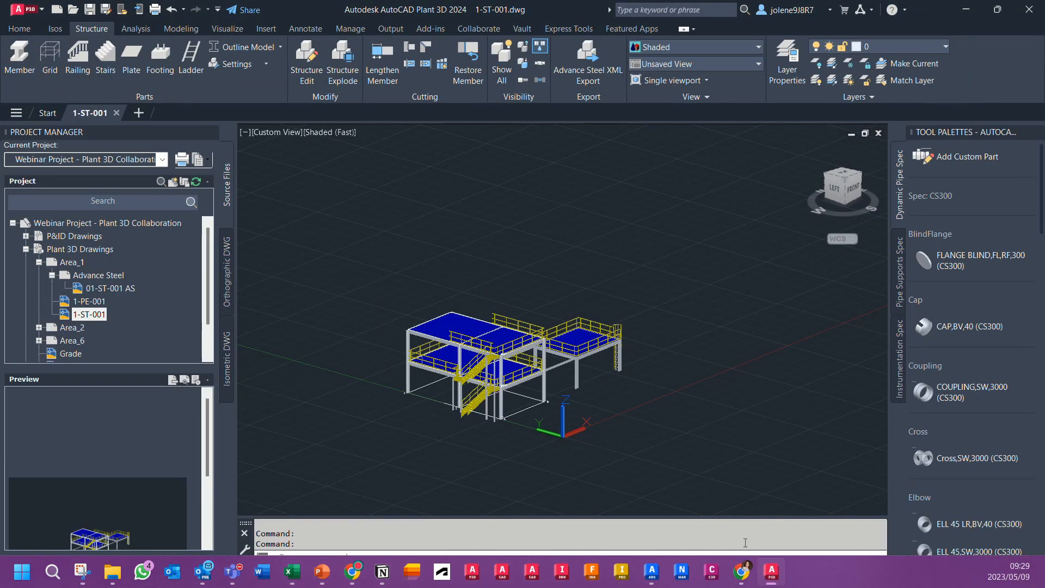
pyautogui.click(112, 289)
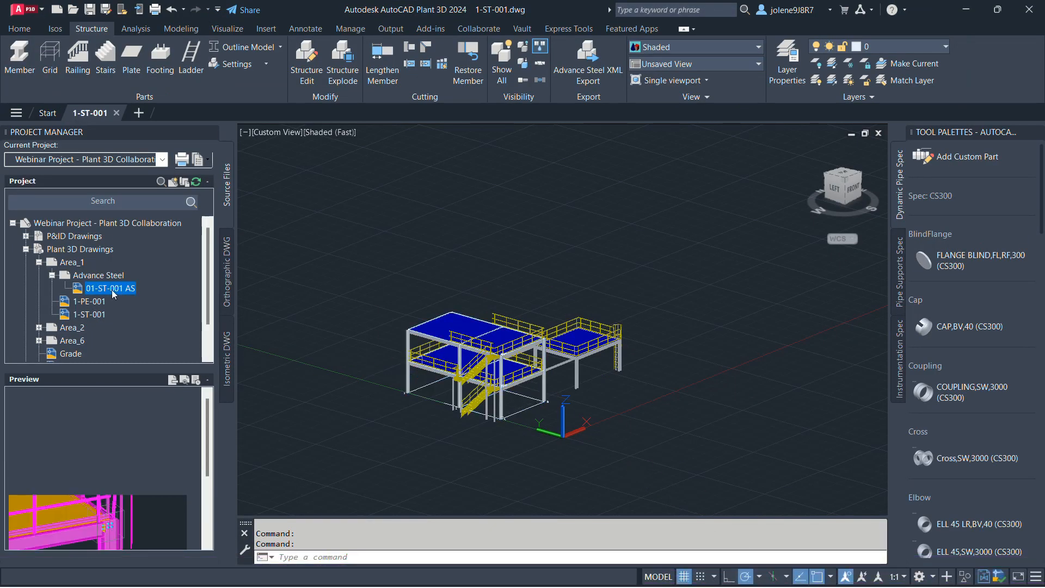
pyautogui.doubleClick(111, 289)
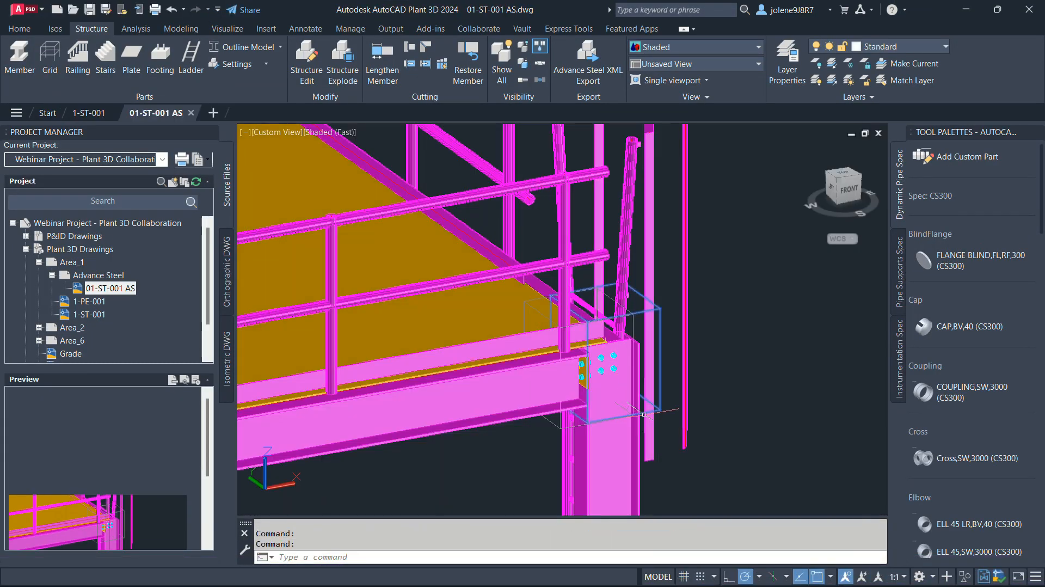
# Step: Examine the corner column's base plate anchors, its upper end plate connection, and the whole structure in the Advance Steel drawing
pyautogui.scroll(-4, 719, 366)
pyautogui.moveTo(710, 373); pyautogui.dragTo(692, 233, button='middle')
pyautogui.moveTo(656, 432); pyautogui.dragTo(653, 386, button='middle')
pyautogui.scroll(6, 653, 387)
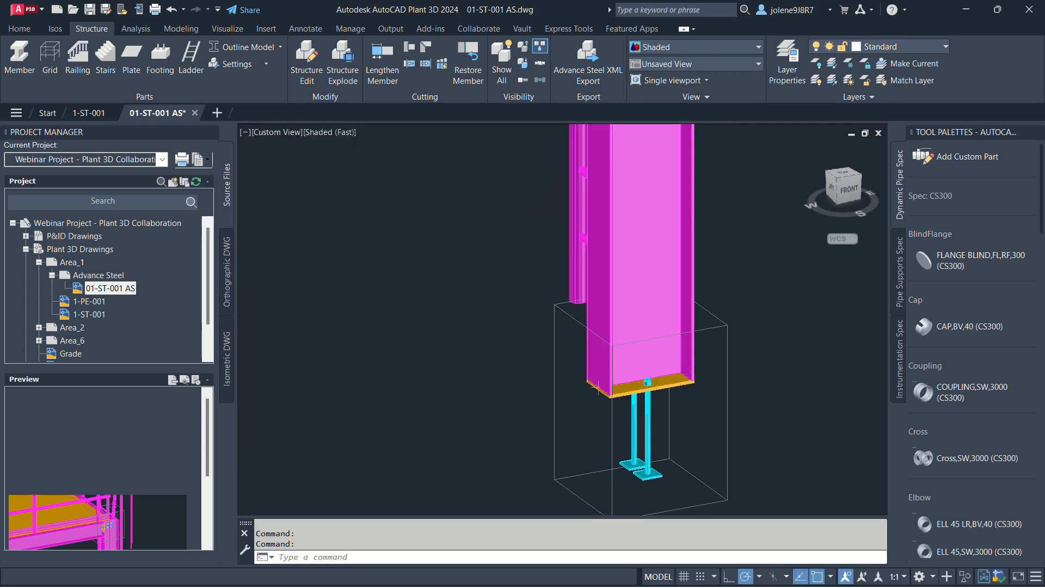
pyautogui.scroll(2, 653, 384)
pyautogui.scroll(-10, 784, 322)
pyautogui.moveTo(783, 321); pyautogui.dragTo(641, 391, button='middle')
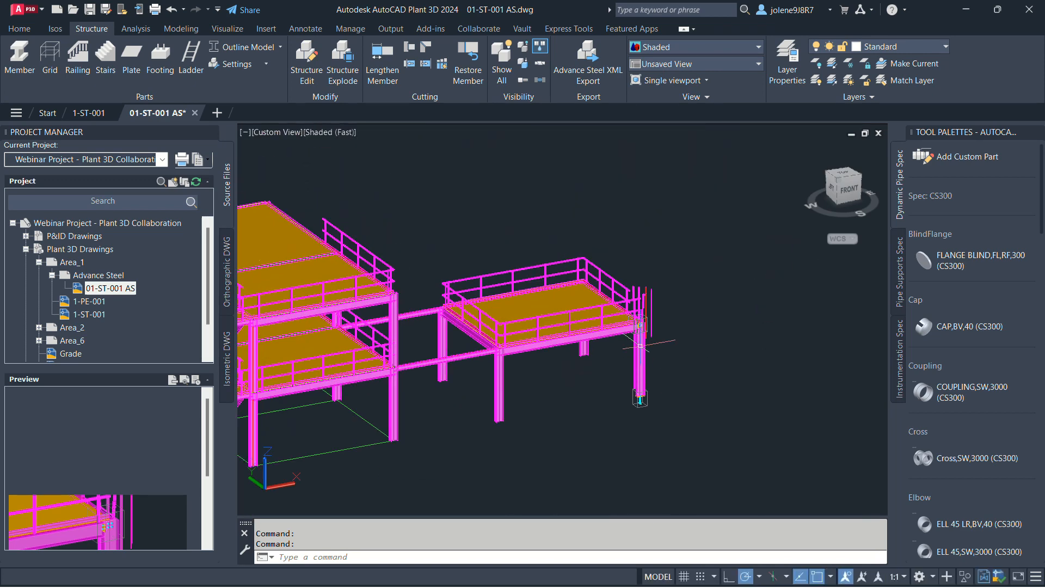
pyautogui.scroll(7, 634, 329)
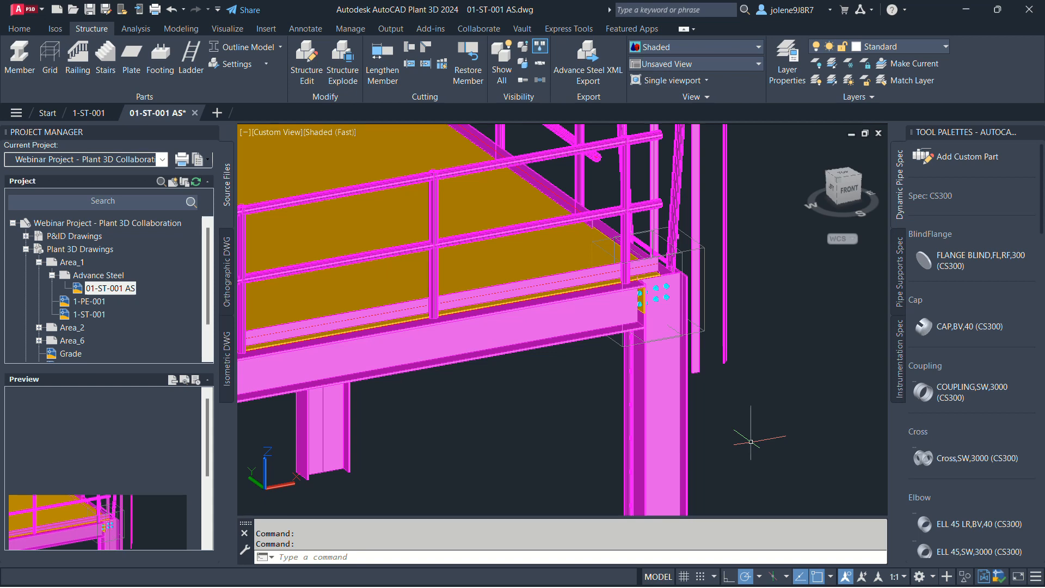
pyautogui.scroll(-10, 751, 442)
pyautogui.moveTo(750, 441); pyautogui.dragTo(784, 337, button='middle')
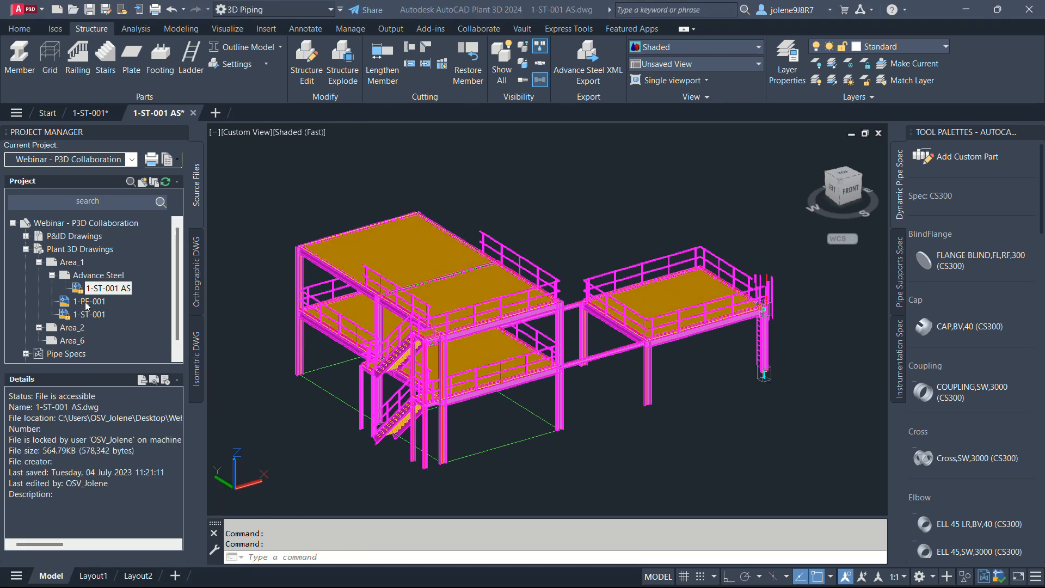
# Step: Open the 1-PE-001 drawing from Area_1 and remove its orphaned fasteners
pyautogui.doubleClick(85, 301)
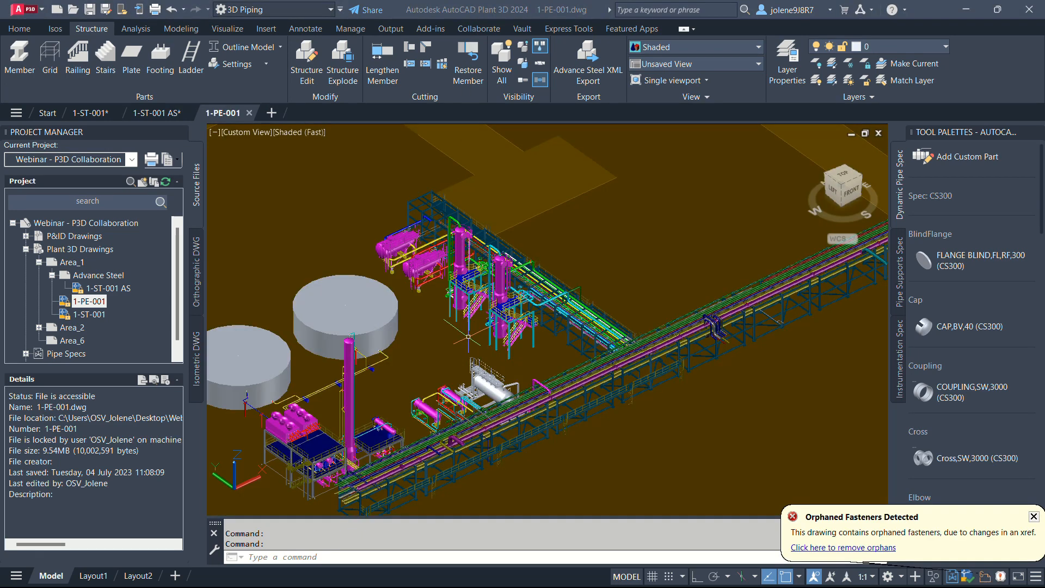
pyautogui.click(835, 548)
# Step: Detach the 1-ST-001 structure reference from the 1-PE-001 drawing through the XREF command
pyautogui.moveTo(543, 495); pyautogui.dragTo(679, 391, button='middle')
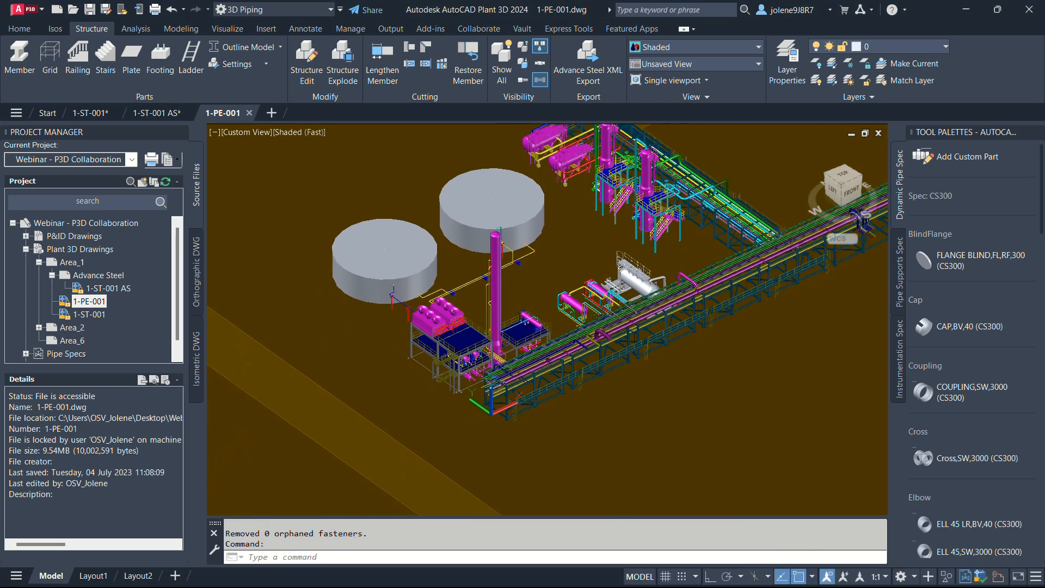
pyautogui.scroll(4, 438, 318)
pyautogui.click(655, 405)
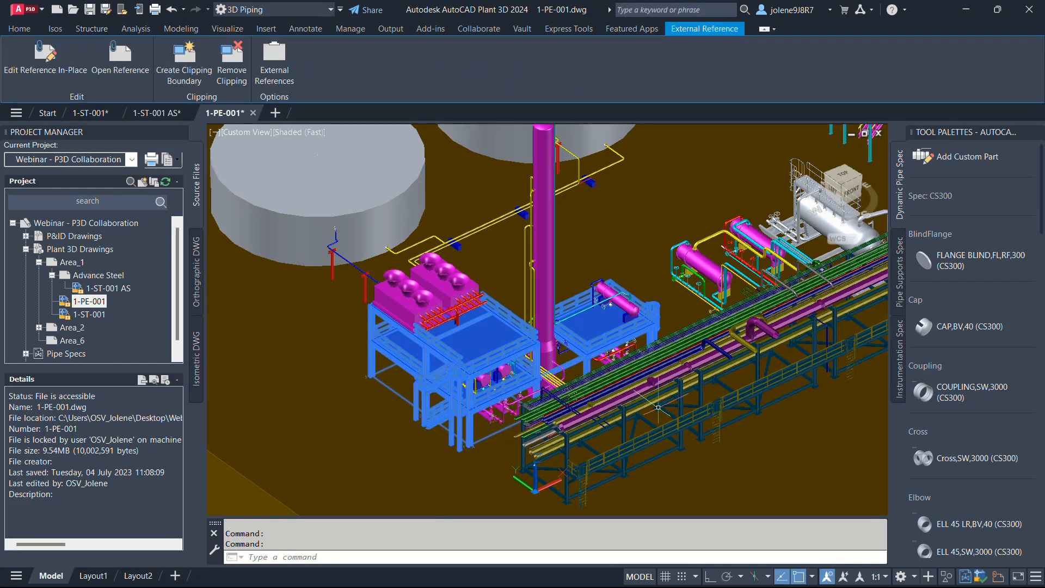
pyautogui.press('Escape')
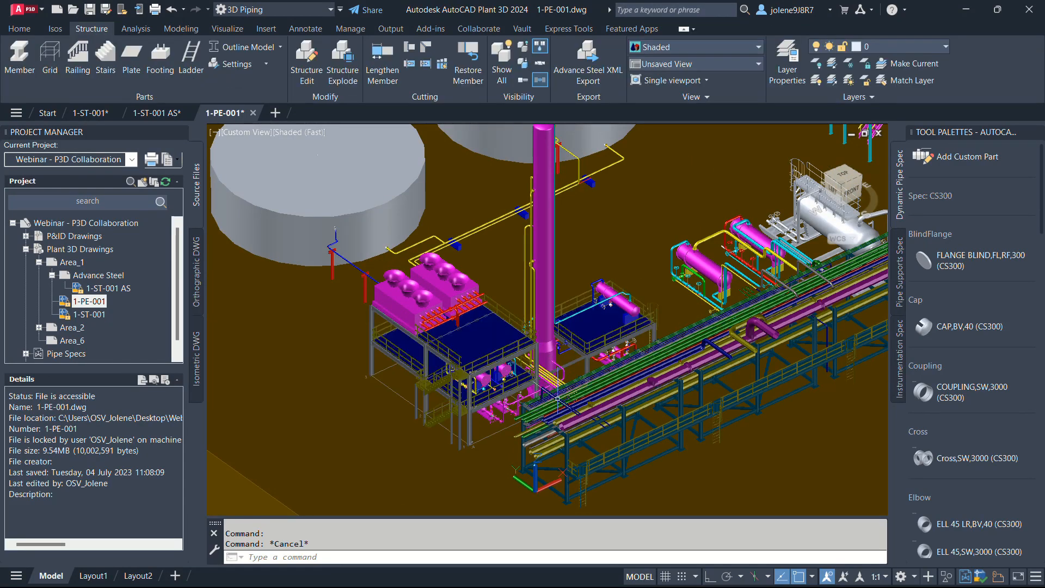
pyautogui.write('xref')
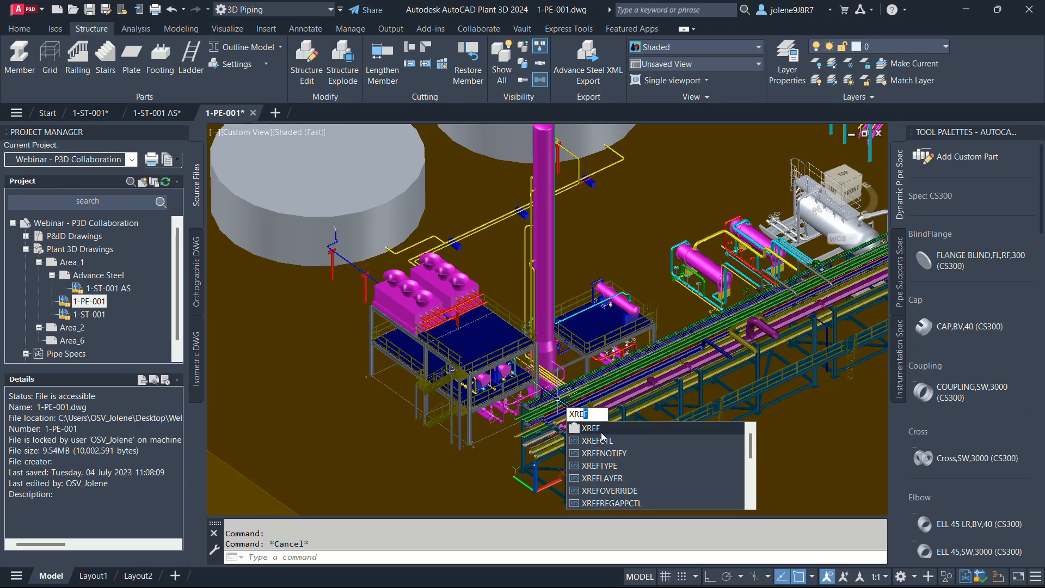
pyautogui.press('Return')
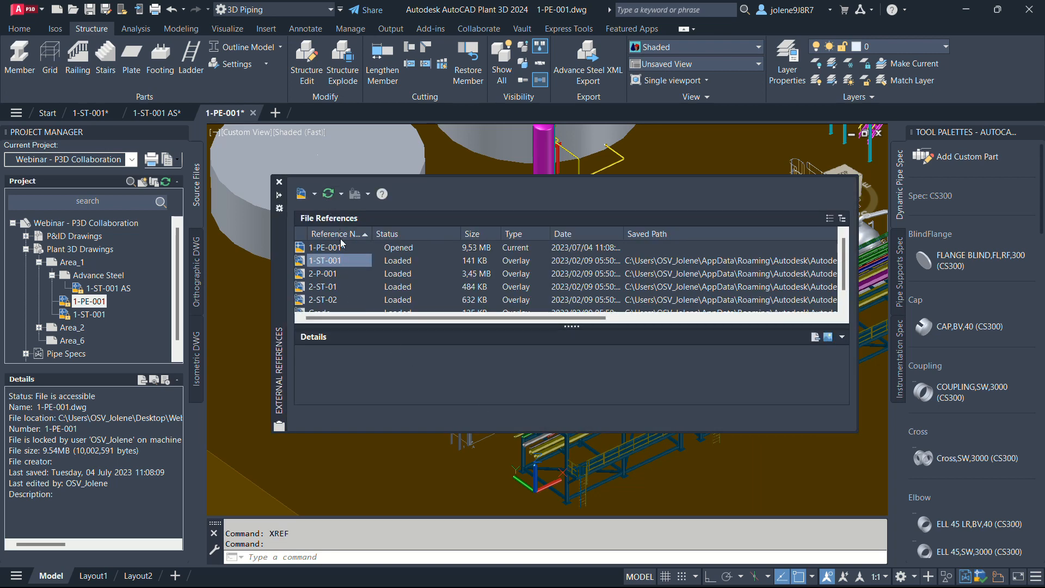
pyautogui.click(331, 261)
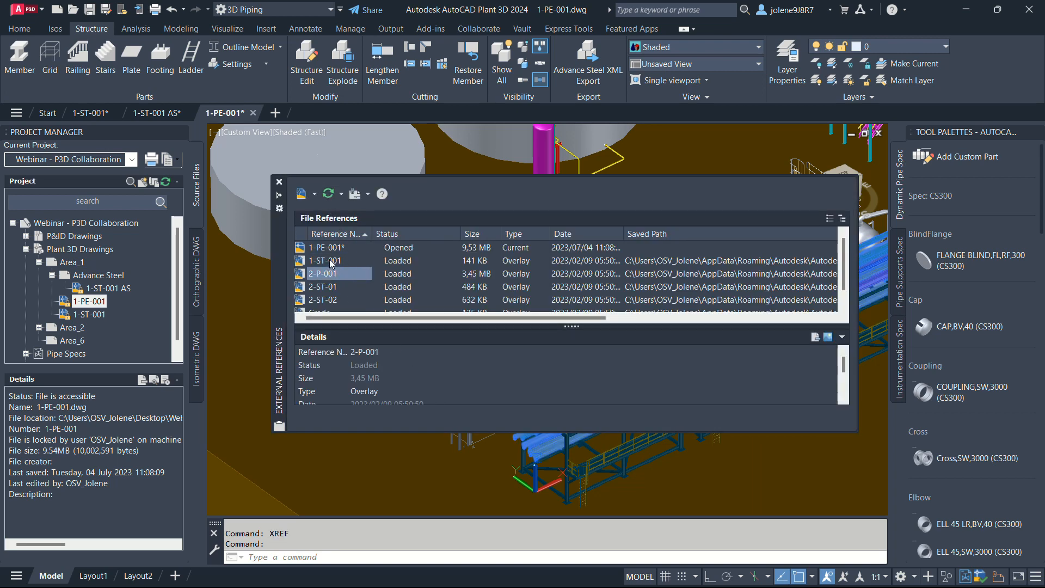
pyautogui.rightClick(337, 263)
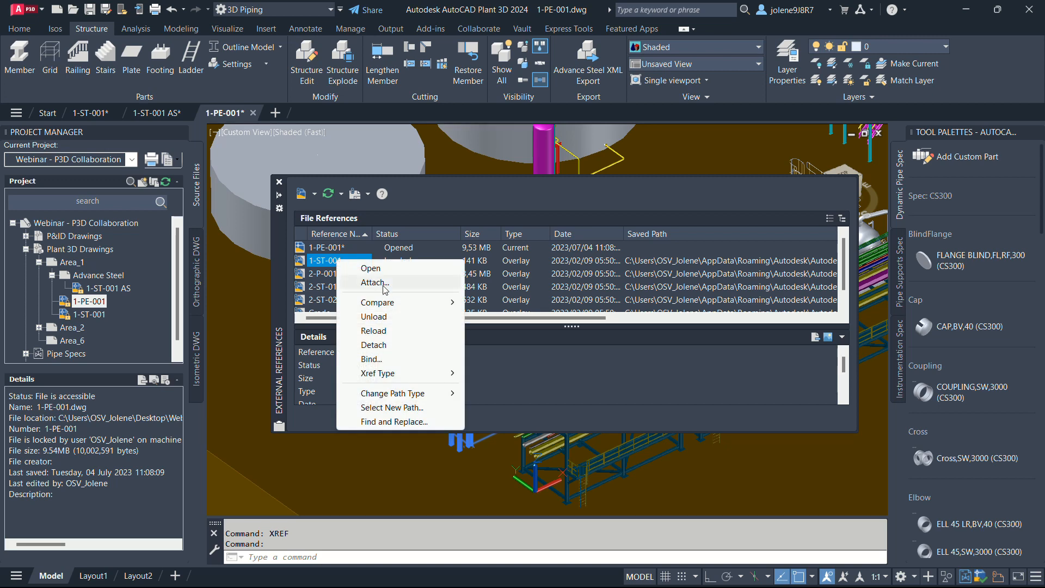
pyautogui.click(397, 347)
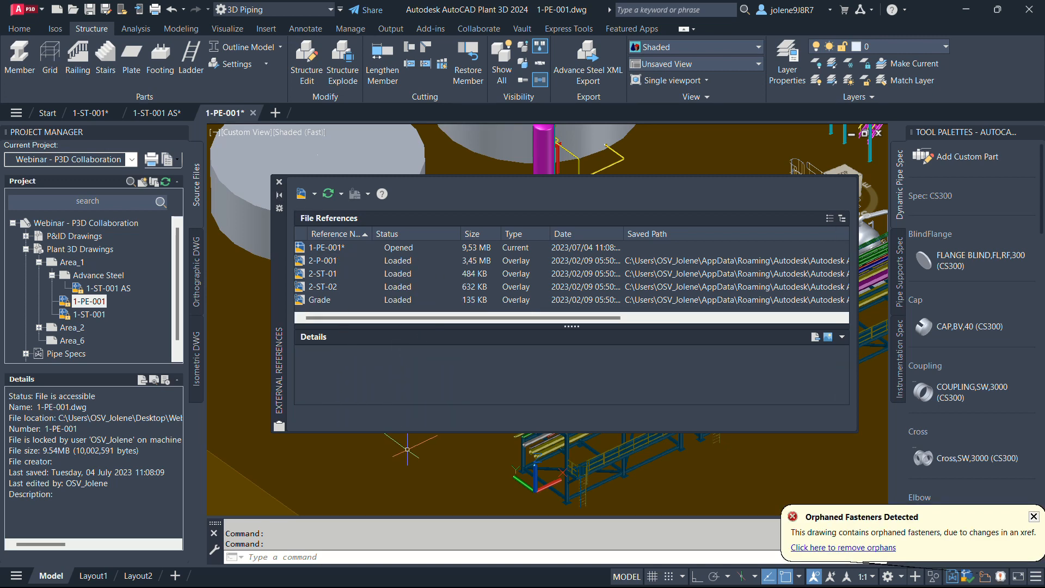
# Step: Collapse the external references list and clean up the orphaned fasteners after detaching the structure
pyautogui.click(401, 439)
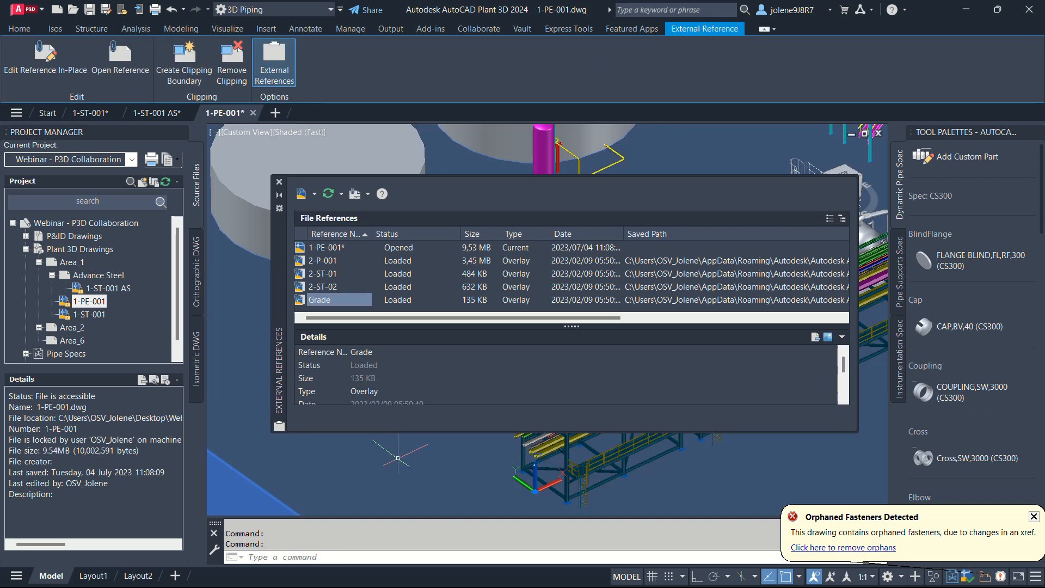
pyautogui.press('Escape')
pyautogui.click(280, 195)
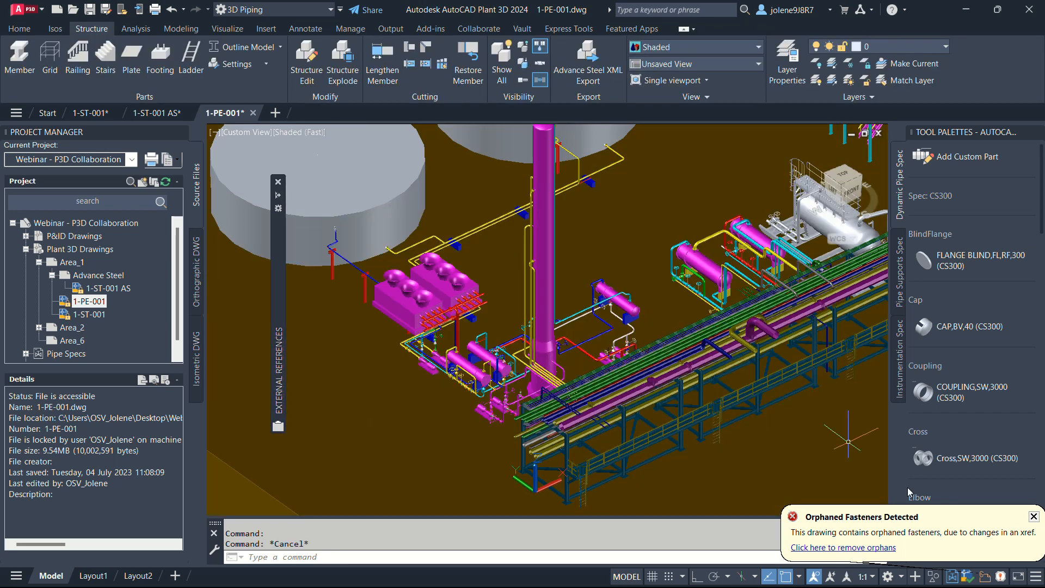
pyautogui.click(870, 547)
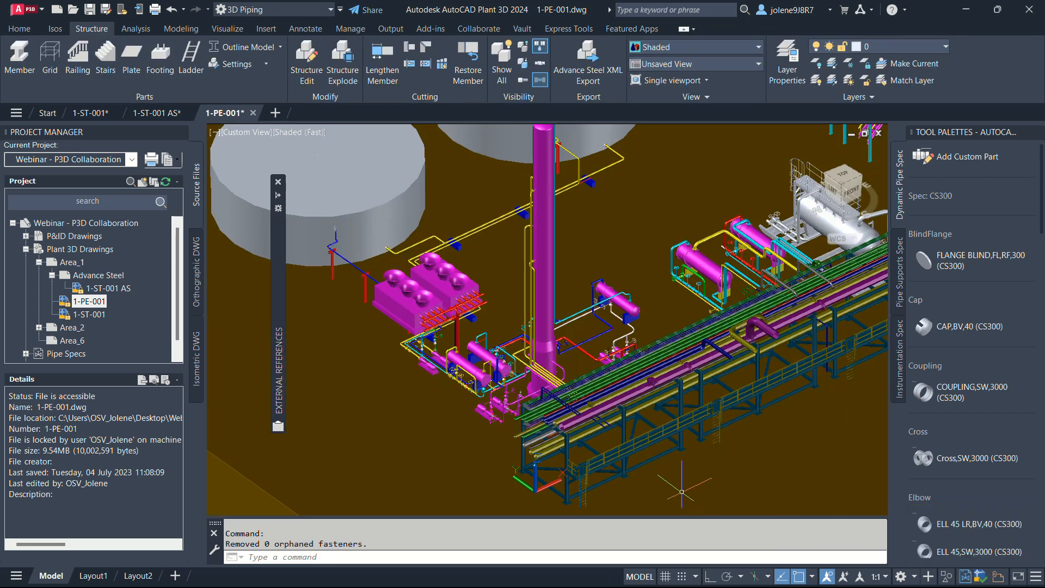
# Step: Start attaching a DWG reference and browse to the Advance Steel folder under Plant 3D Models in the Webinar - P3D Collaboration project
pyautogui.click(103, 289)
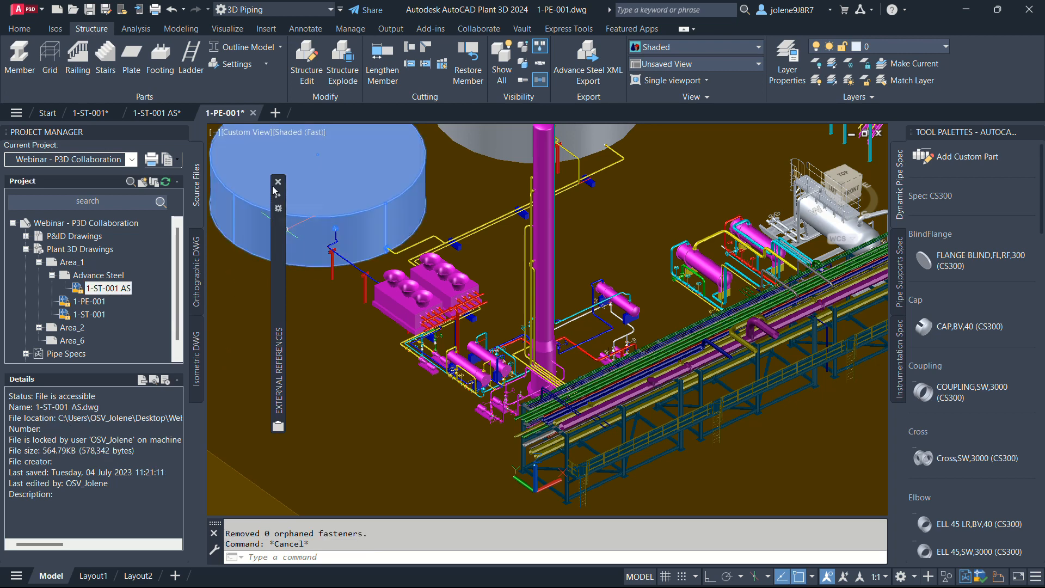
pyautogui.moveTo(279, 202)
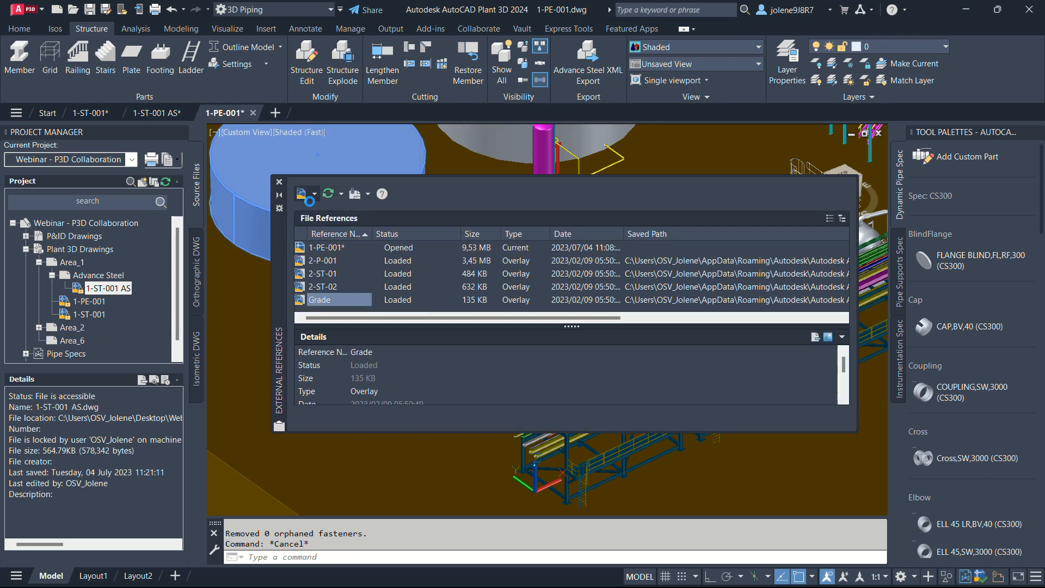
pyautogui.click(301, 193)
pyautogui.click(764, 167)
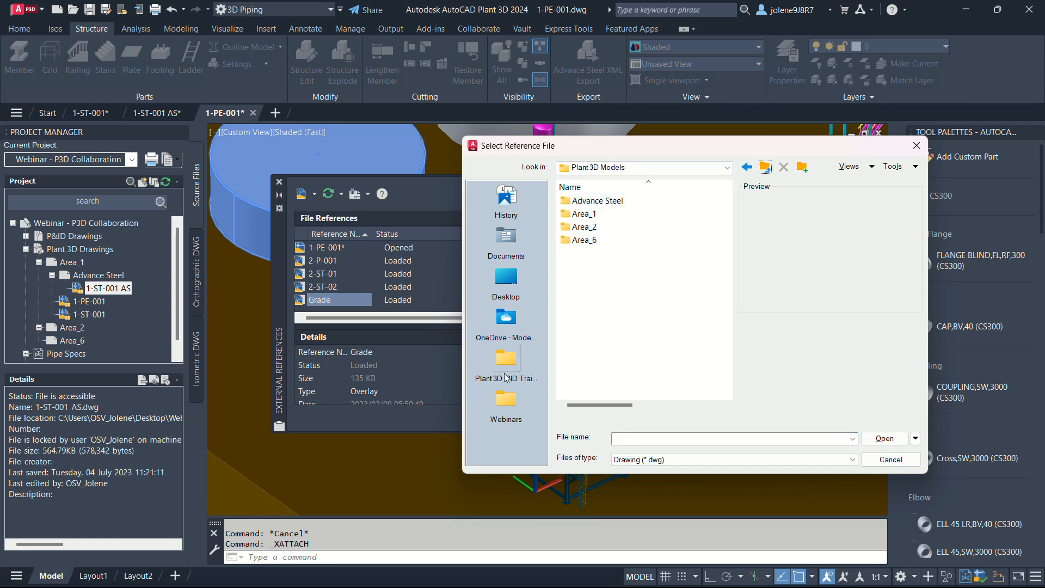
pyautogui.click(506, 404)
pyautogui.click(605, 232)
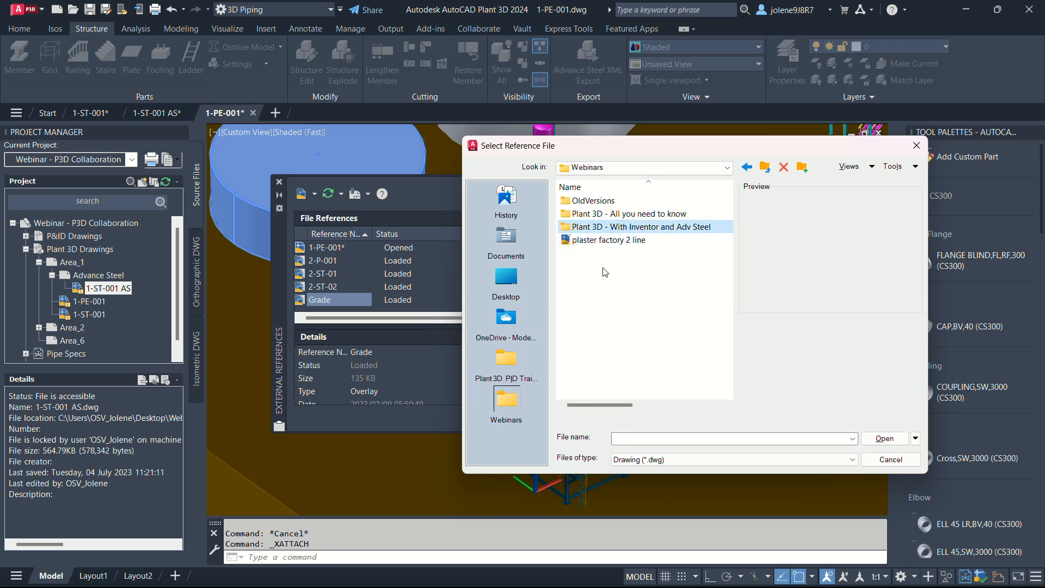
pyautogui.doubleClick(625, 228)
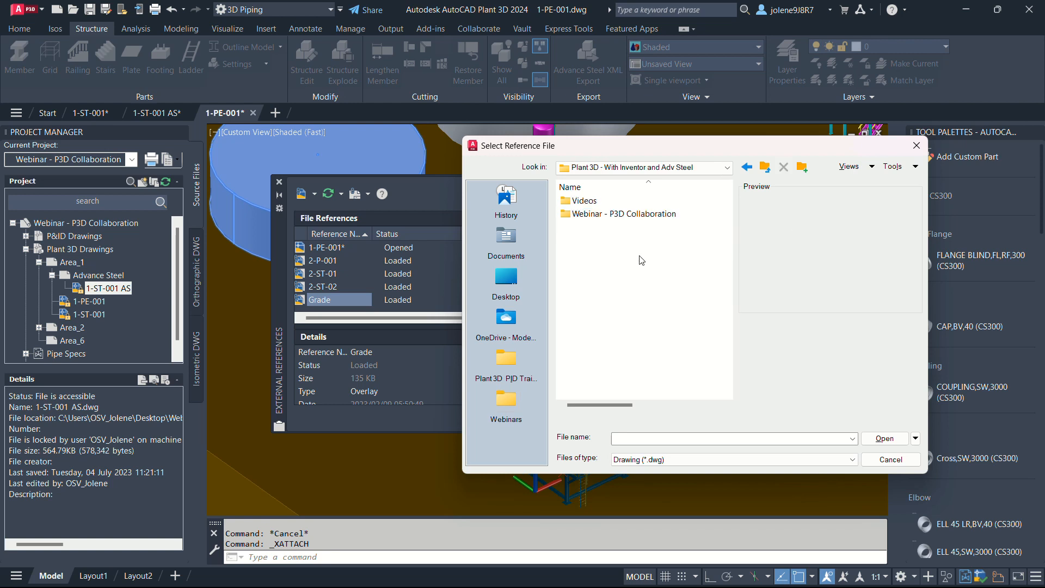
pyautogui.doubleClick(624, 213)
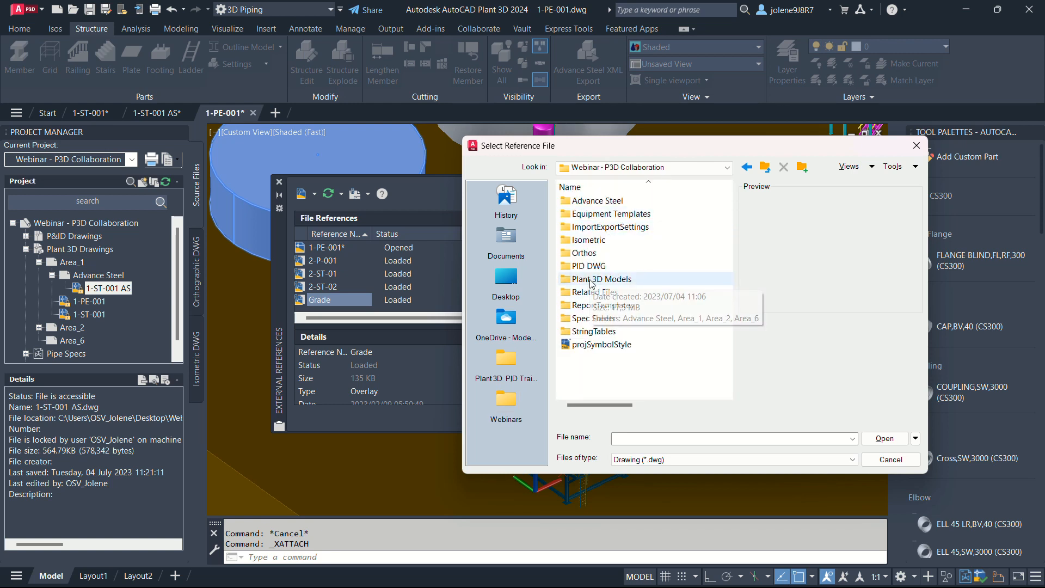
pyautogui.click(572, 282)
pyautogui.doubleClick(613, 281)
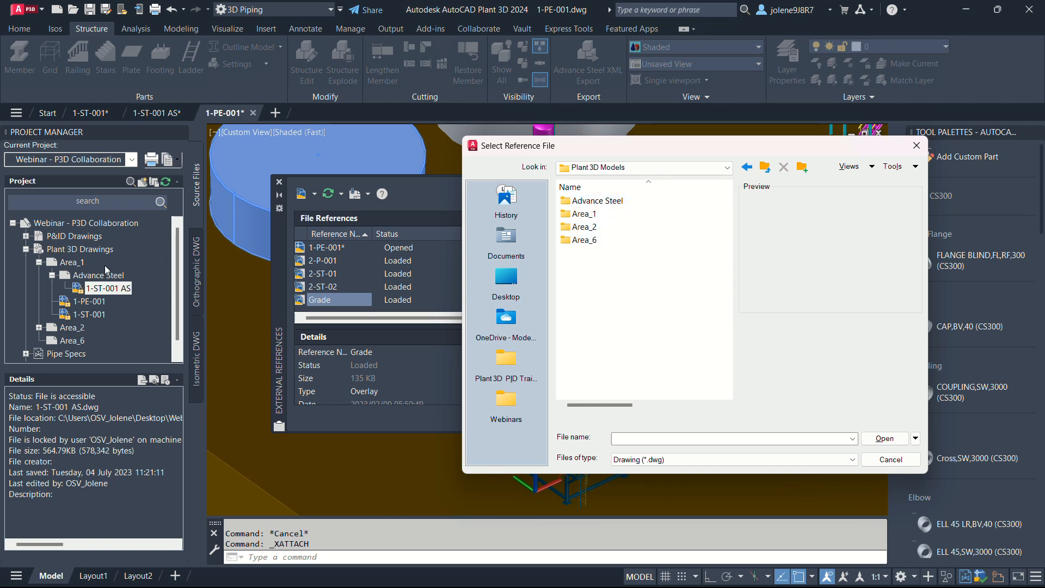
pyautogui.doubleClick(592, 200)
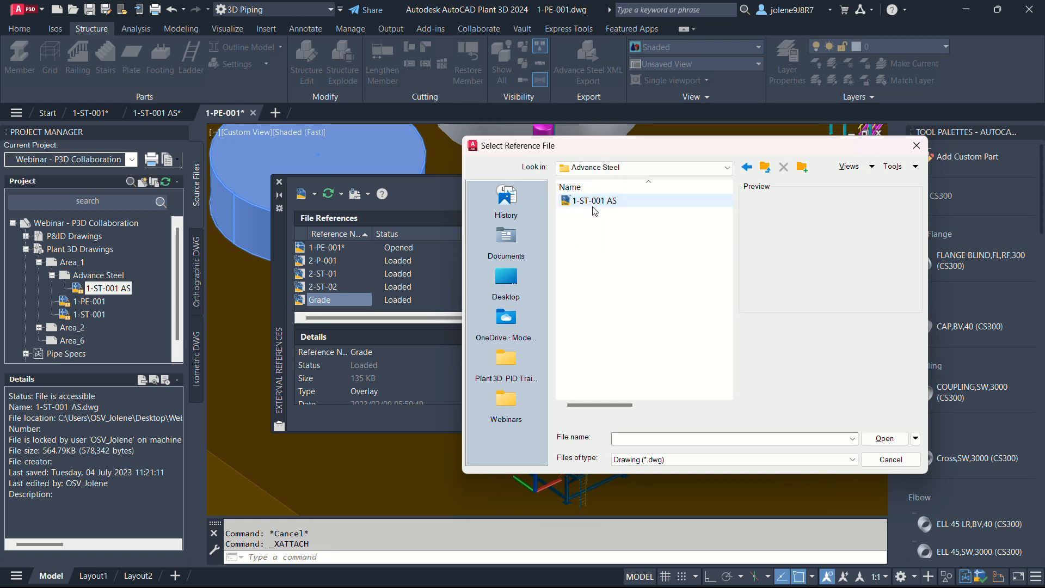
# Step: Attach the 1-ST-001 AS drawing as an Attachment reference with a relative path, and collapse the external references list
pyautogui.click(592, 202)
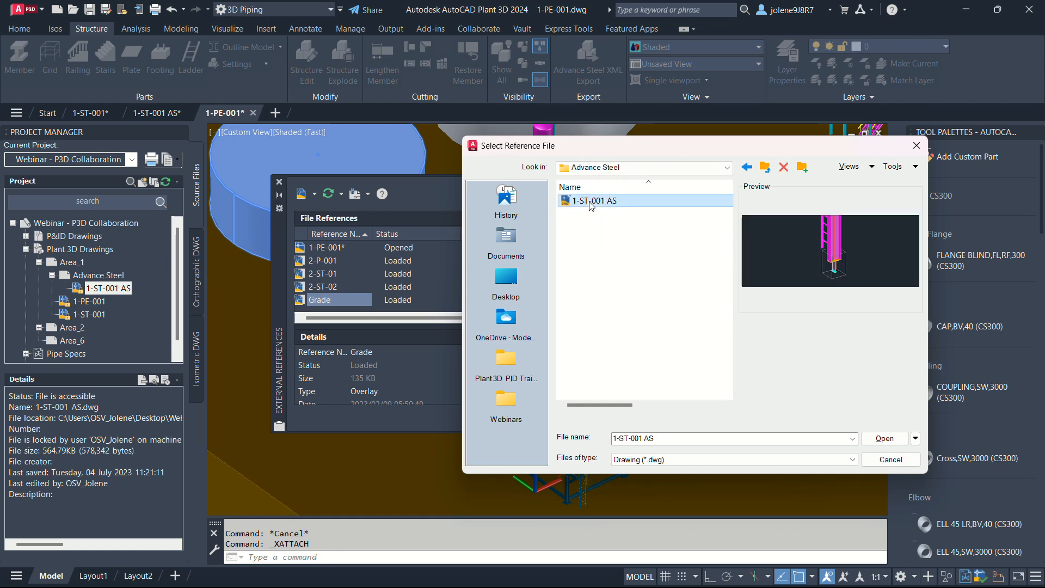
pyautogui.click(884, 438)
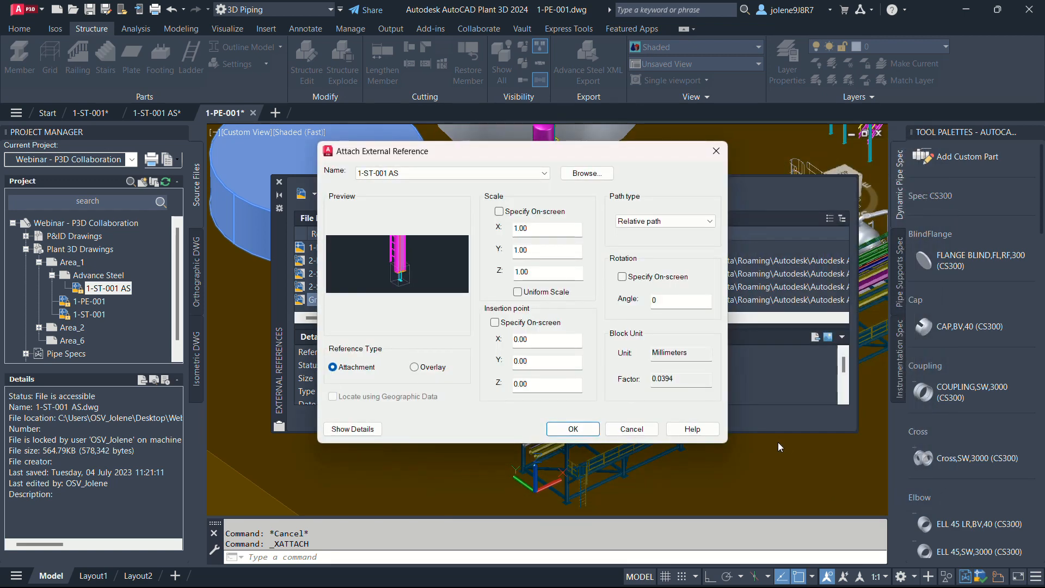
pyautogui.click(568, 429)
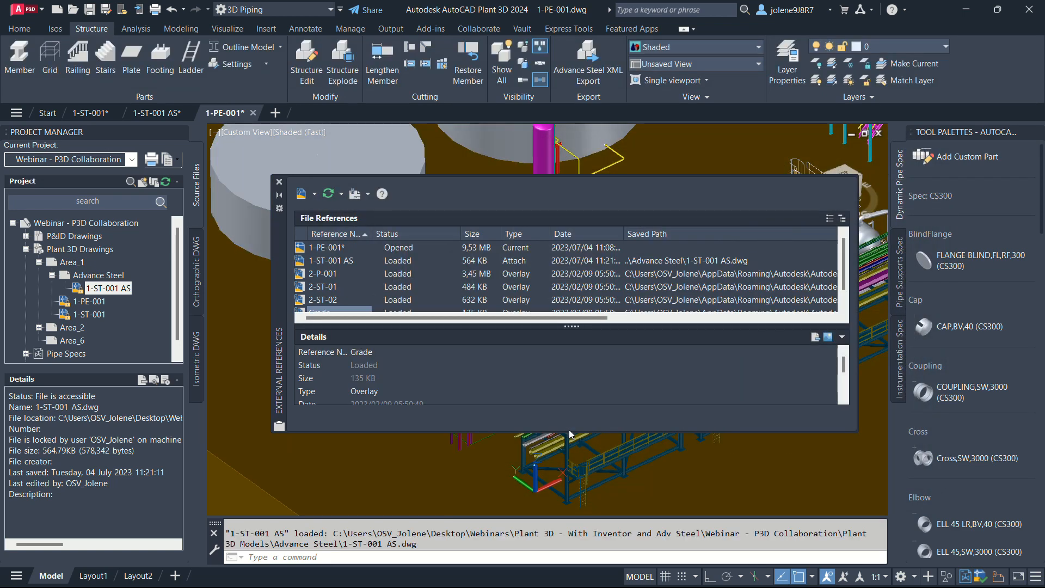
pyautogui.click(279, 198)
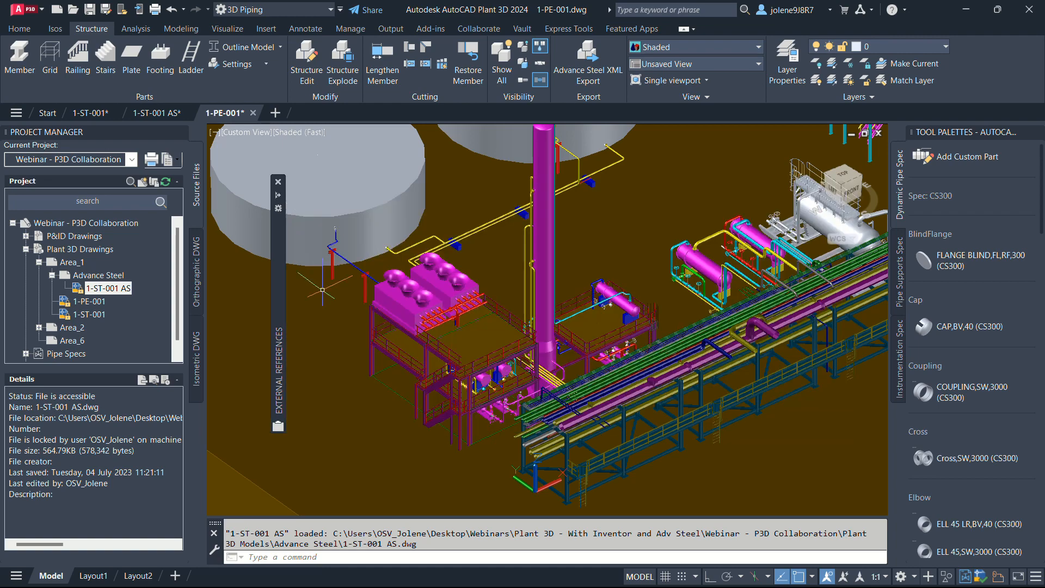
# Step: Examine the attached 1-ST-001 AS structure around the piping and equipment, including the platforms, stairs and detailed corner column
pyautogui.keyDown('shift'); pyautogui.moveTo(632, 357); pyautogui.dragTo(696, 321, button='middle'); pyautogui.keyUp('shift')
pyautogui.moveTo(585, 394)
pyautogui.keyDown('shift'); pyautogui.mouseDown(button='middle')
pyautogui.moveTo(743, 311)
pyautogui.moveTo(594, 396)
pyautogui.mouseUp(button='middle'); pyautogui.keyUp('shift')
pyautogui.scroll(5, 596, 396)
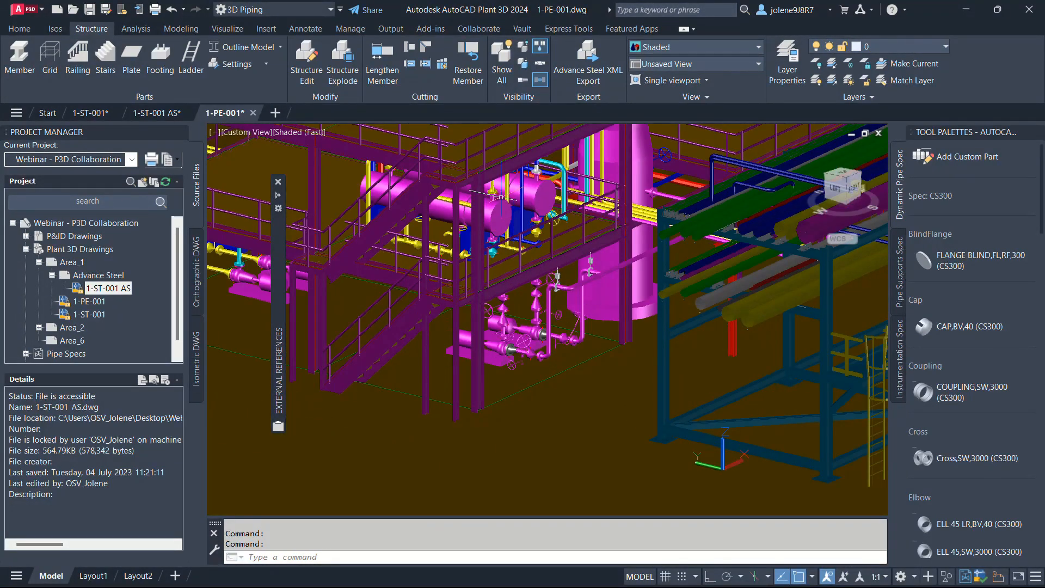
pyautogui.scroll(2, 499, 210)
pyautogui.moveTo(499, 209); pyautogui.dragTo(513, 376, button='middle')
pyautogui.click(539, 313)
pyautogui.scroll(-4, 560, 331)
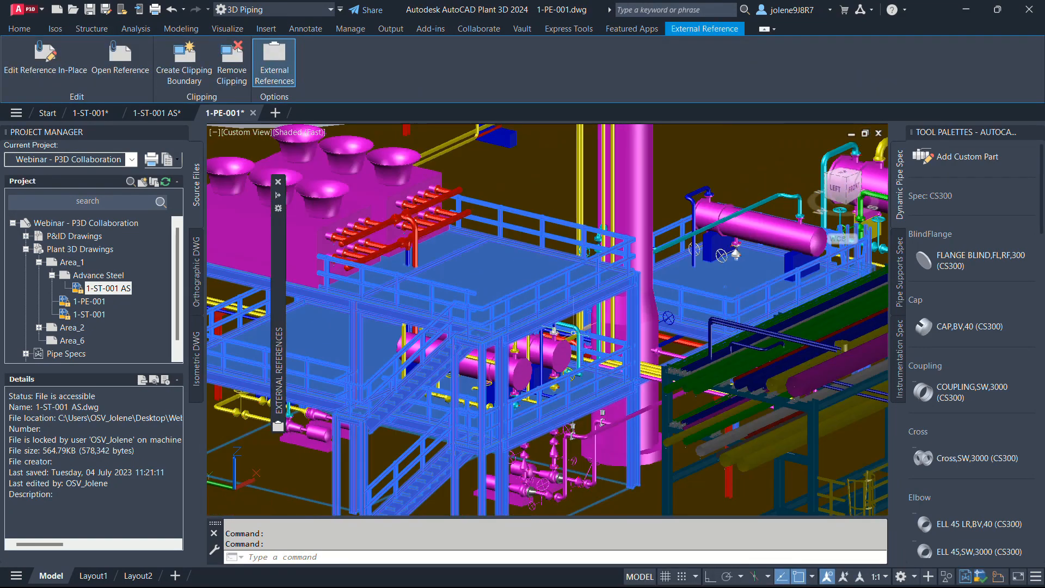
pyautogui.keyDown('shift'); pyautogui.moveTo(637, 383); pyautogui.dragTo(625, 387, button='middle'); pyautogui.keyUp('shift')
pyautogui.scroll(7, 731, 297)
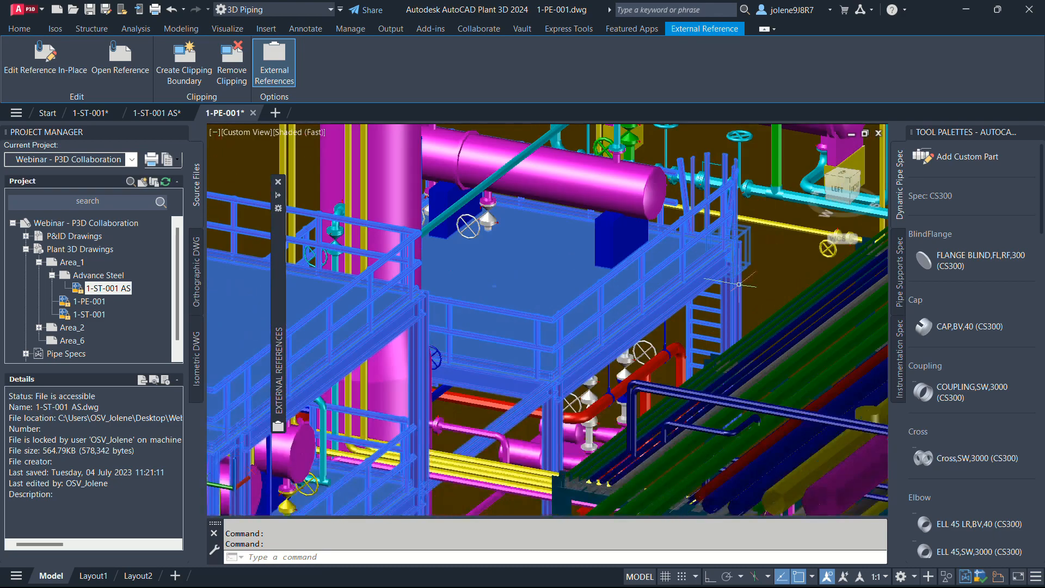
pyautogui.scroll(-2, 746, 291)
pyautogui.keyDown('shift'); pyautogui.moveTo(746, 290); pyautogui.dragTo(638, 380, button='middle'); pyautogui.keyUp('shift')
pyautogui.keyDown('shift'); pyautogui.moveTo(686, 336); pyautogui.dragTo(708, 313, button='middle'); pyautogui.keyUp('shift')
pyautogui.scroll(4, 682, 294)
pyautogui.scroll(-5, 708, 314)
pyautogui.press('Escape')
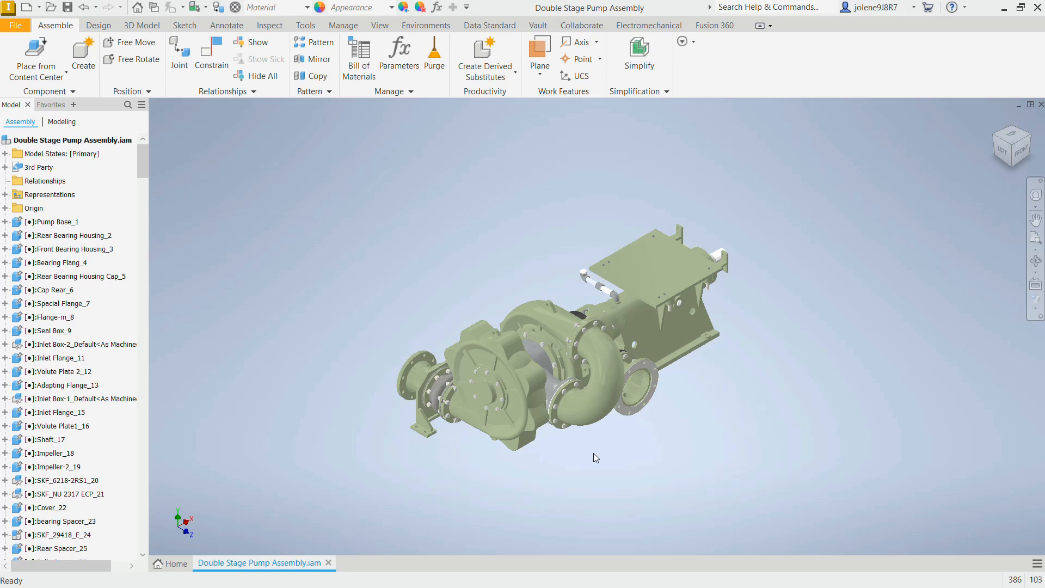
# Step: Open the BIM Content environment for the Double Stage Pump Assembly
pyautogui.keyDown('shift'); pyautogui.moveTo(532, 459); pyautogui.dragTo(655, 455, button='middle'); pyautogui.keyUp('shift')
pyautogui.moveTo(531, 458)
pyautogui.keyDown('shift'); pyautogui.mouseDown(button='middle')
pyautogui.moveTo(655, 455)
pyautogui.moveTo(704, 506)
pyautogui.moveTo(671, 485)
pyautogui.moveTo(553, 478)
pyautogui.moveTo(504, 517)
pyautogui.moveTo(524, 506)
pyautogui.mouseUp(button='middle'); pyautogui.keyUp('shift')
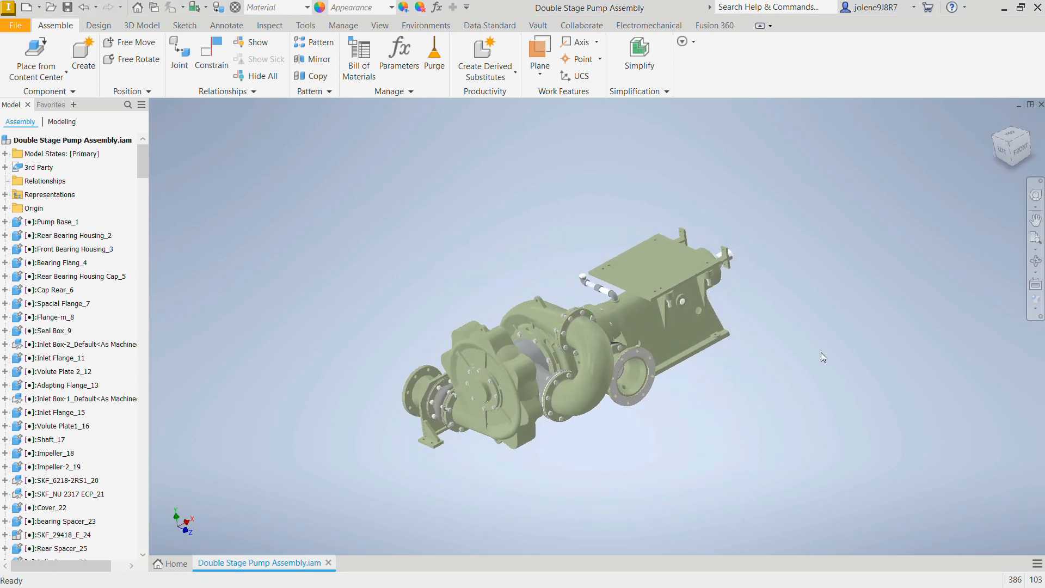
pyautogui.click(1007, 138)
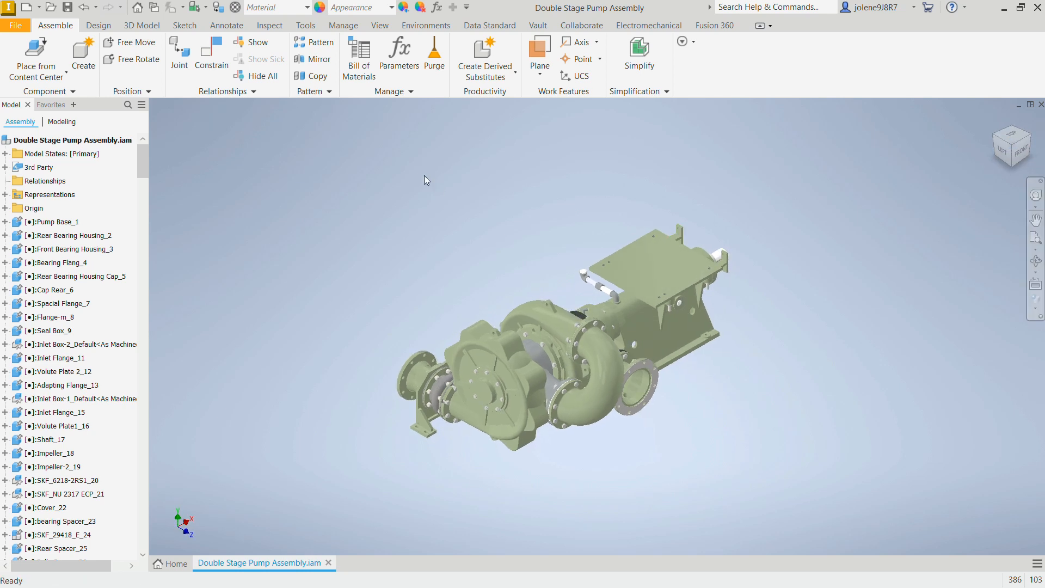
pyautogui.click(428, 27)
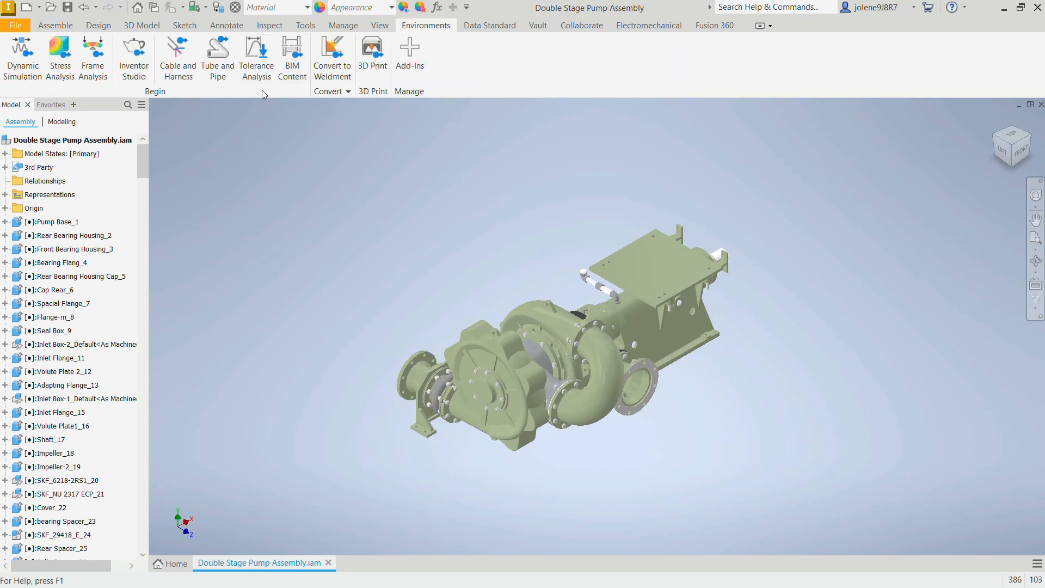
pyautogui.click(291, 60)
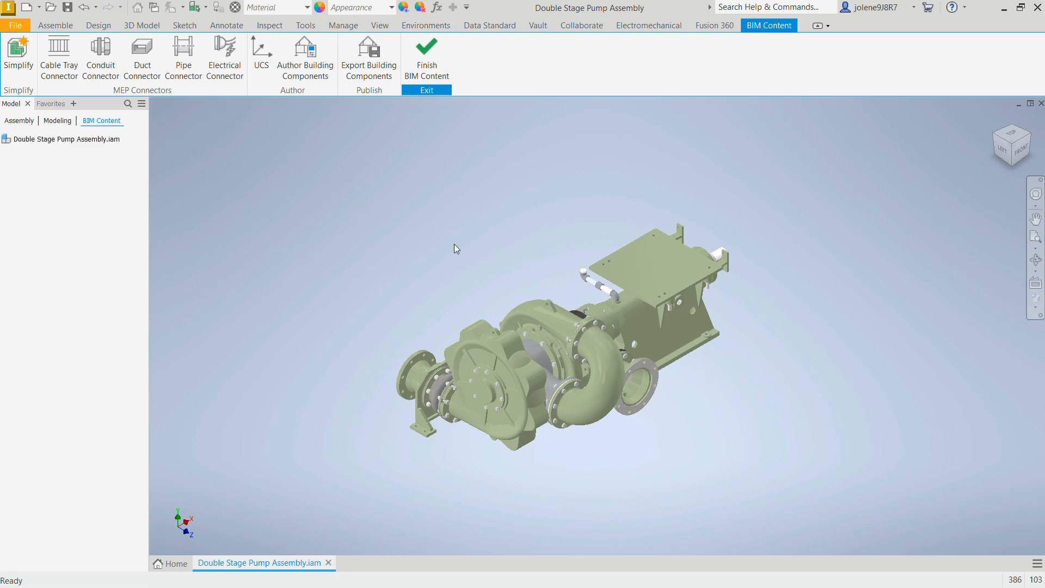
# Step: Add a circular pipe connector to the open flange beside the curved pipe, with system type Other and connection type Flange
pyautogui.click(184, 59)
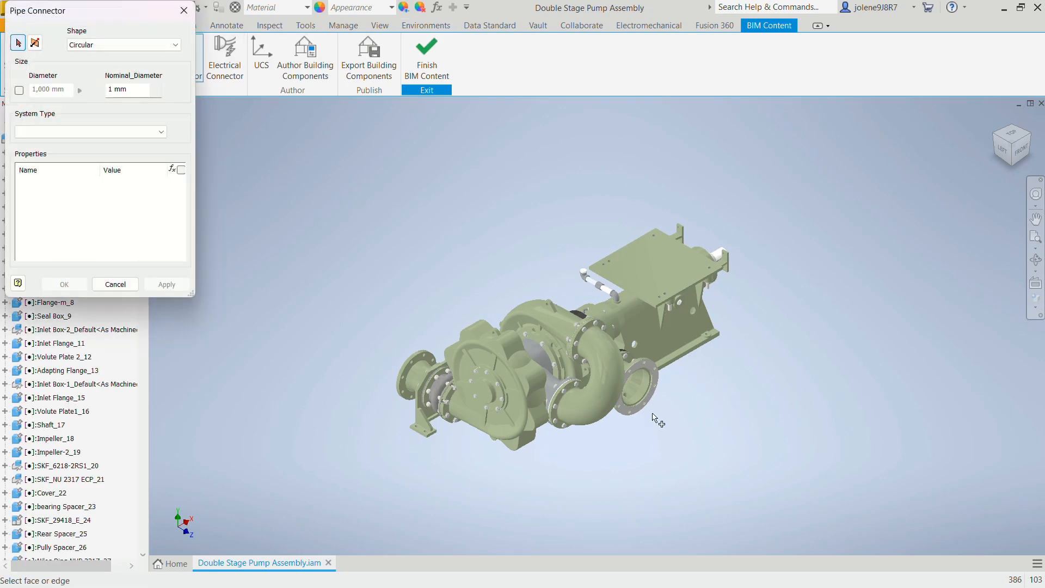
pyautogui.click(653, 375)
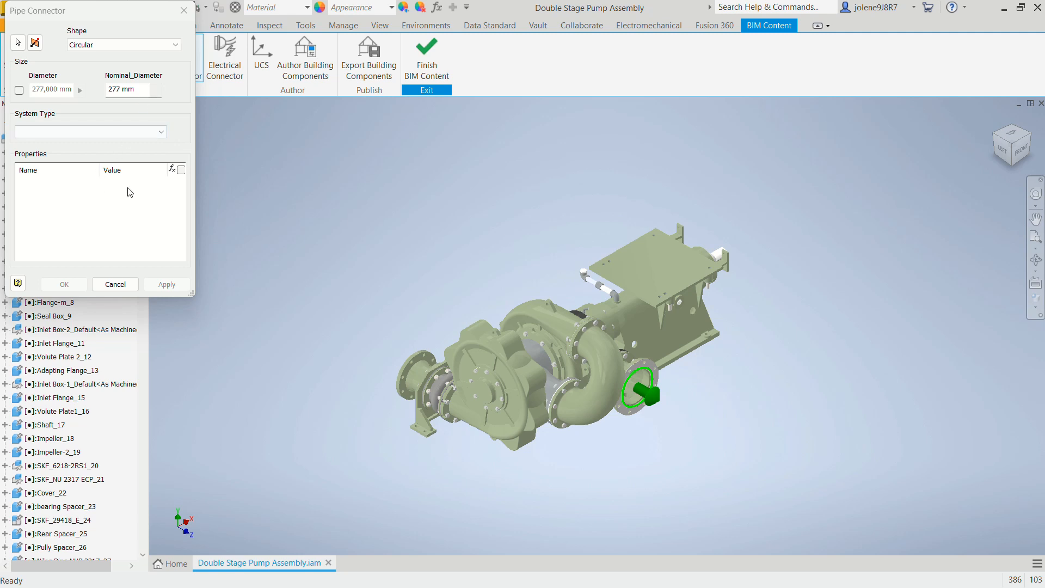
pyautogui.click(161, 132)
pyautogui.click(81, 214)
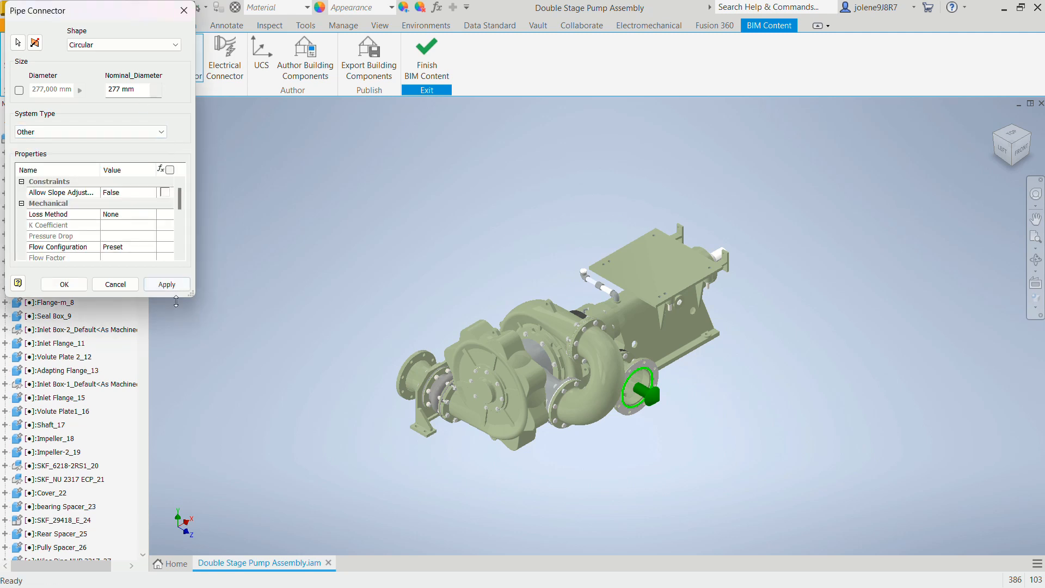
pyautogui.moveTo(193, 295); pyautogui.dragTo(349, 390)
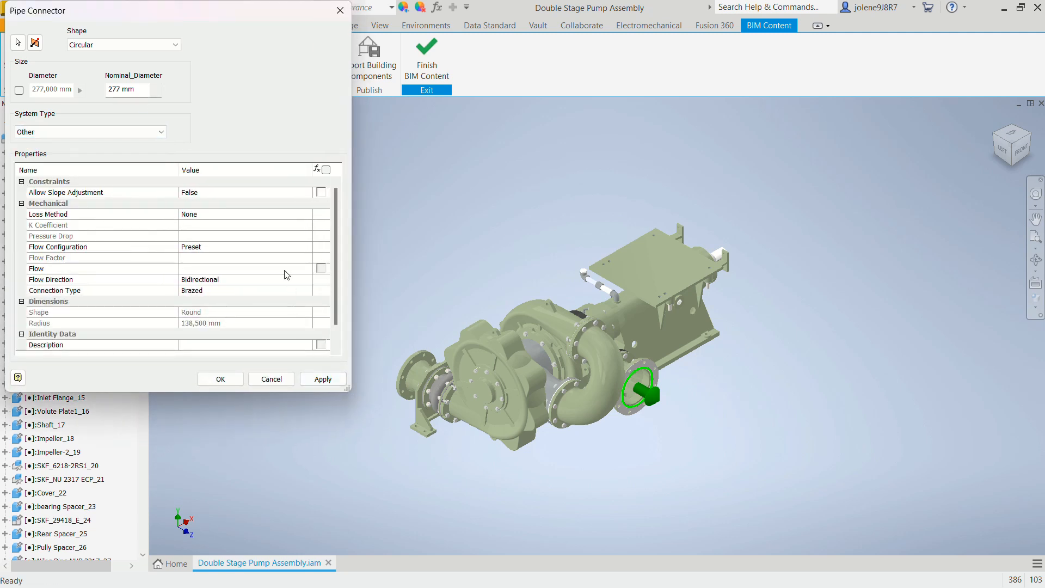
pyautogui.click(283, 291)
pyautogui.click(307, 291)
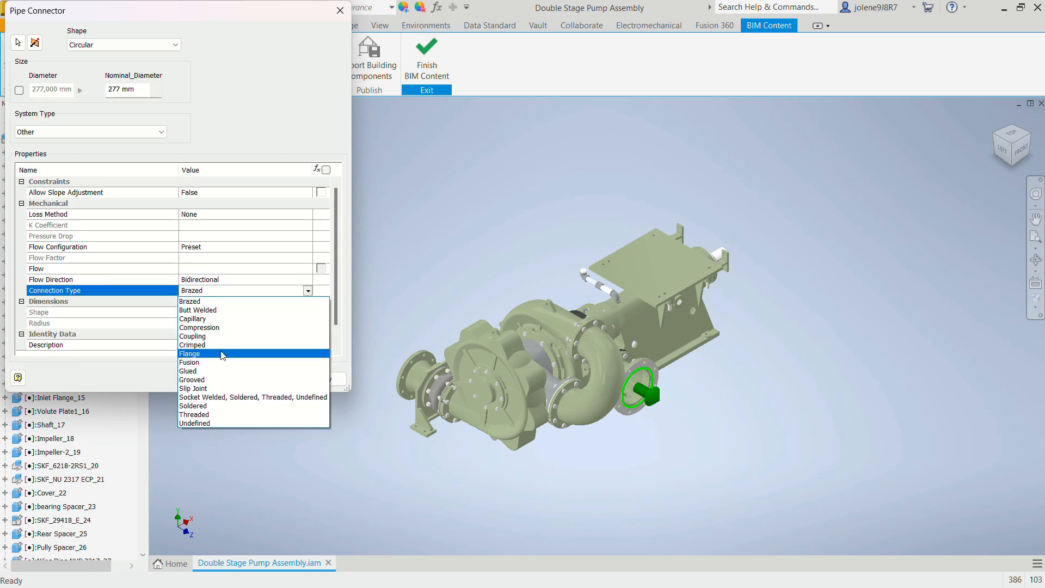
pyautogui.click(222, 353)
pyautogui.click(322, 378)
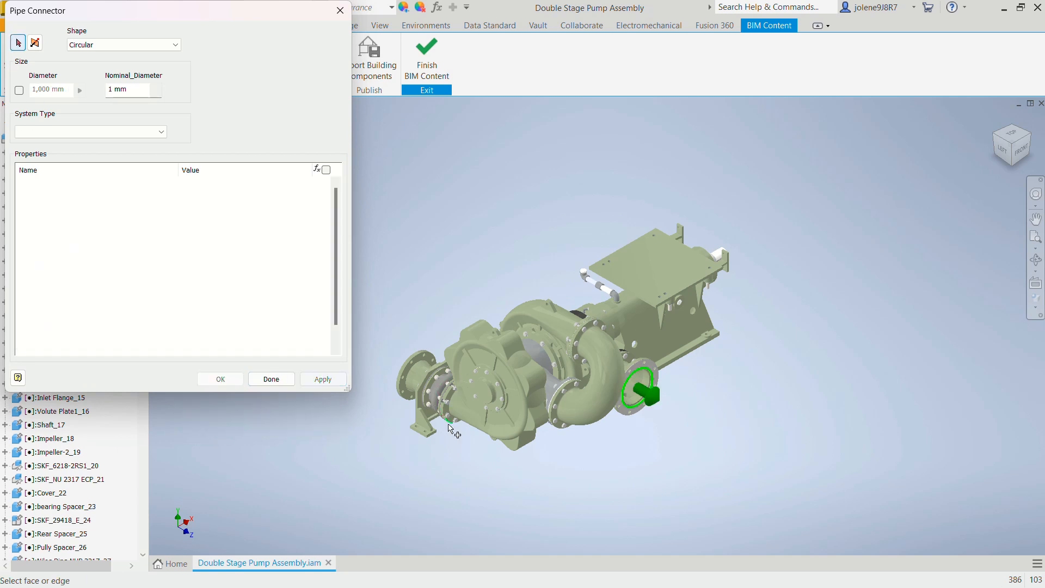
# Step: Add a second circular pipe connector to the flange above the small support foot, flipped to point outward, with system type Other and connection type Flange
pyautogui.keyDown('shift'); pyautogui.moveTo(486, 463); pyautogui.dragTo(653, 466, button='middle'); pyautogui.keyUp('shift')
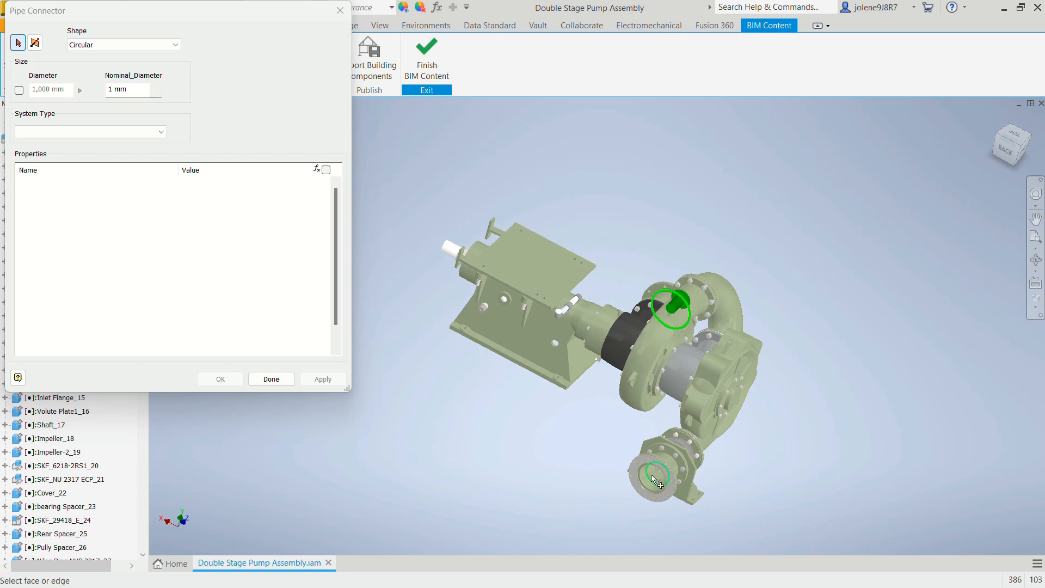
pyautogui.scroll(-2, 652, 465)
pyautogui.scroll(4, 651, 465)
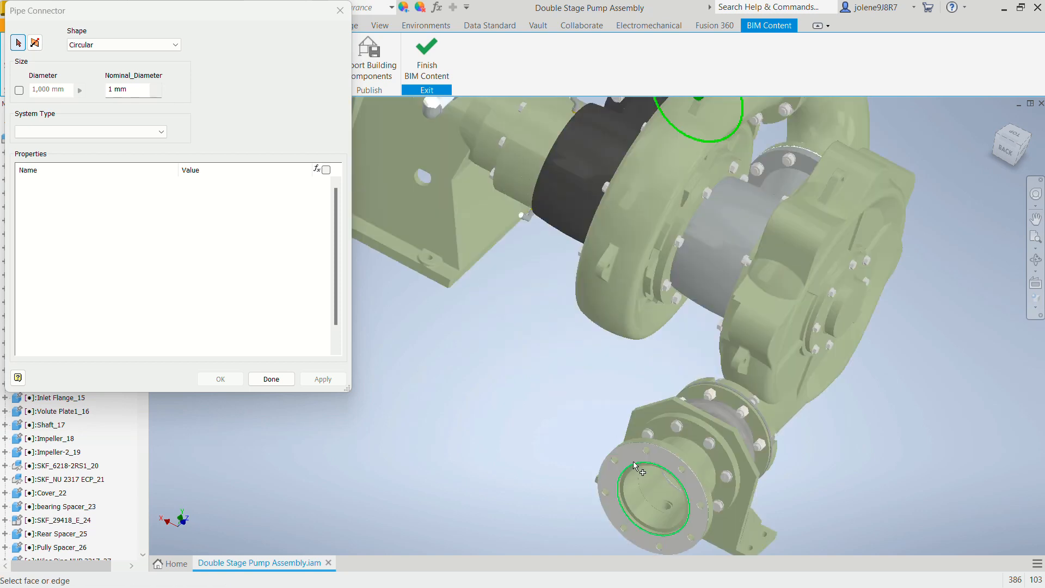
pyautogui.click(633, 463)
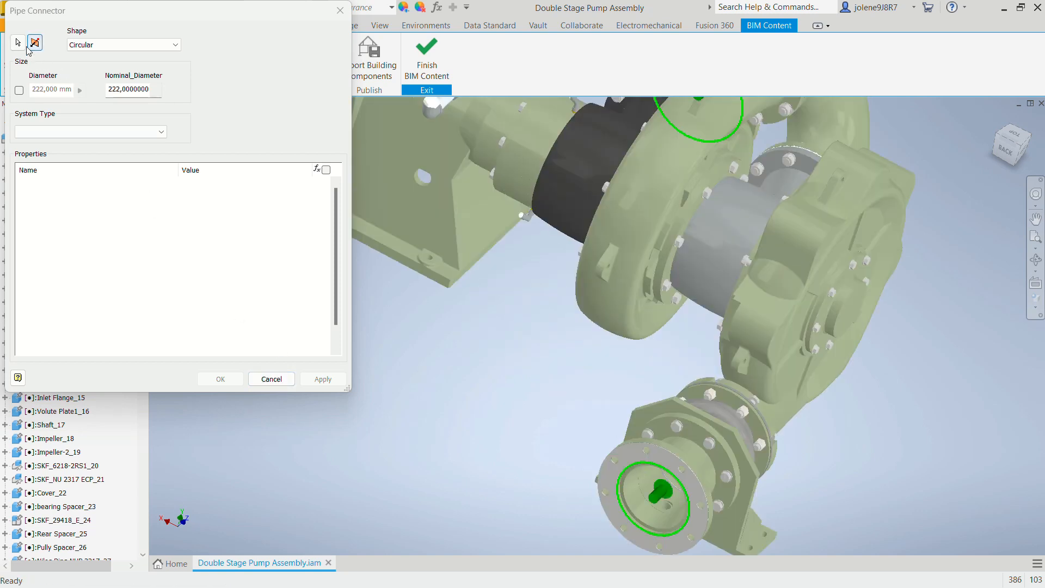
pyautogui.click(41, 132)
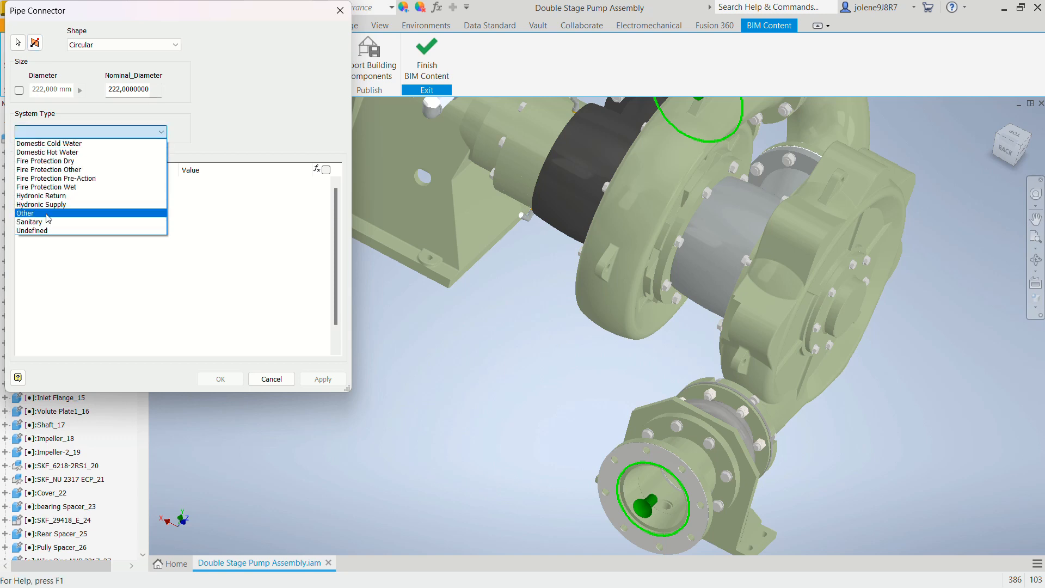
pyautogui.click(48, 213)
pyautogui.click(237, 291)
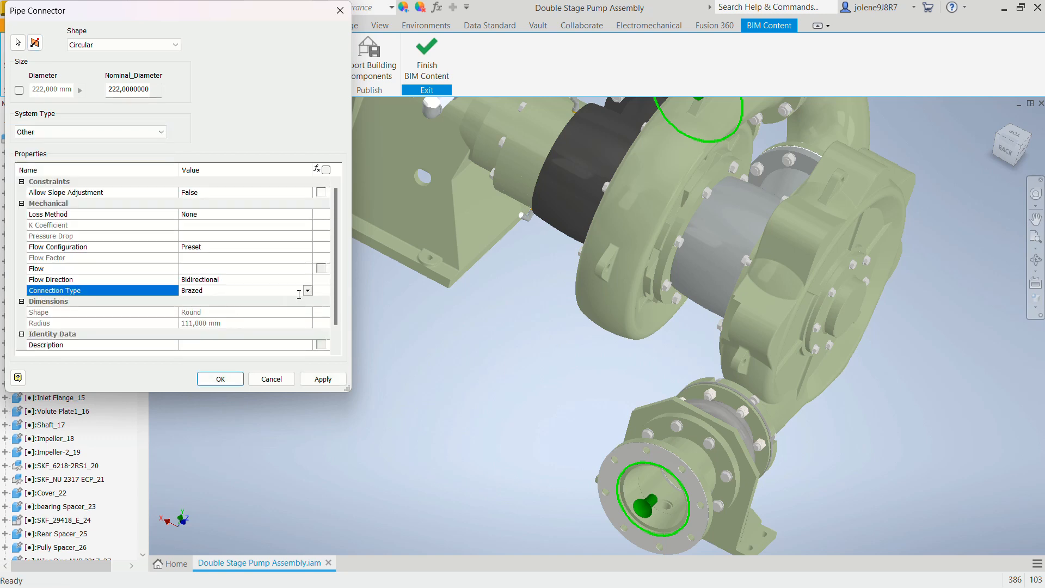
pyautogui.click(237, 353)
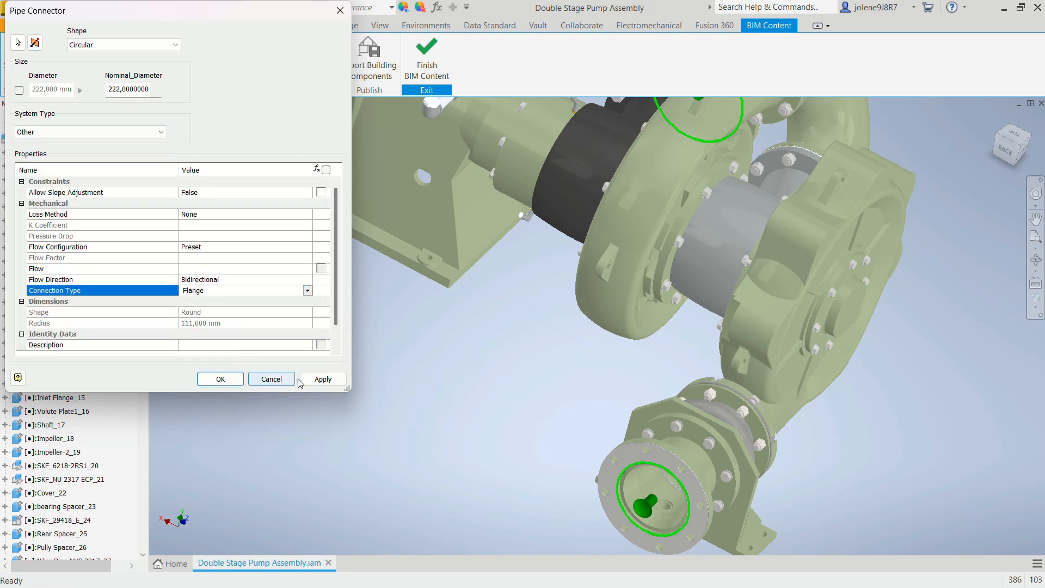
pyautogui.click(271, 379)
# Step: Export the pump as building components without a simplified substitute, replacing Double Stage Pump Assembly.adsk in the Double Pump folder and skipping the translation report
pyautogui.scroll(5, 609, 286)
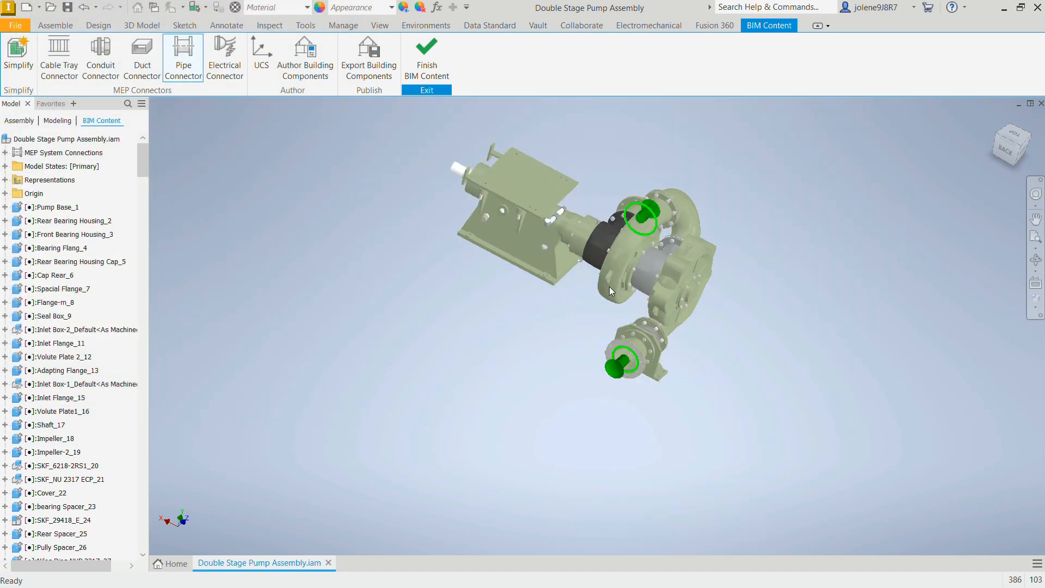
pyautogui.keyDown('shift'); pyautogui.moveTo(710, 343); pyautogui.dragTo(475, 154, button='middle'); pyautogui.keyUp('shift')
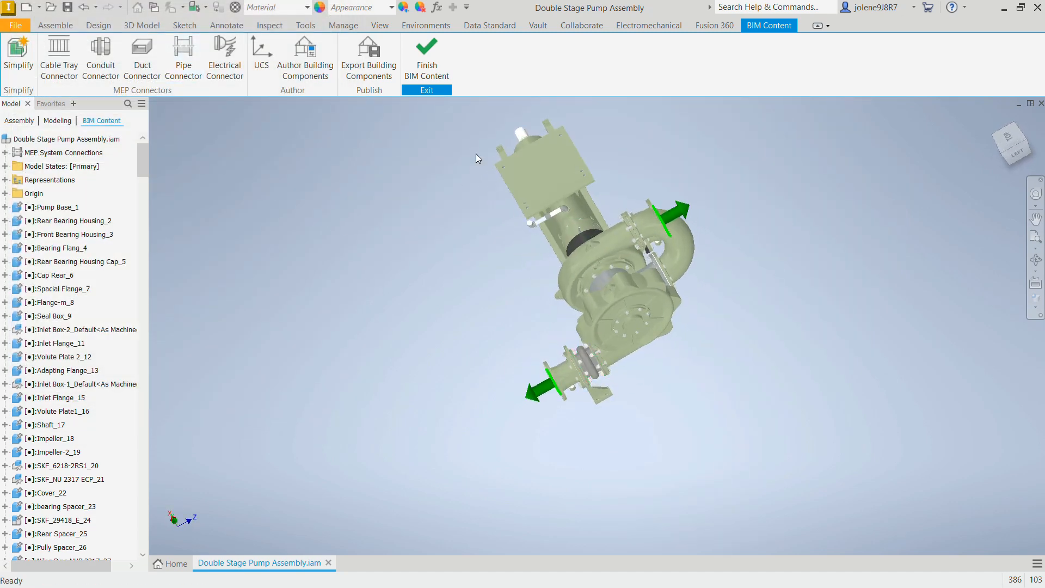
pyautogui.click(374, 57)
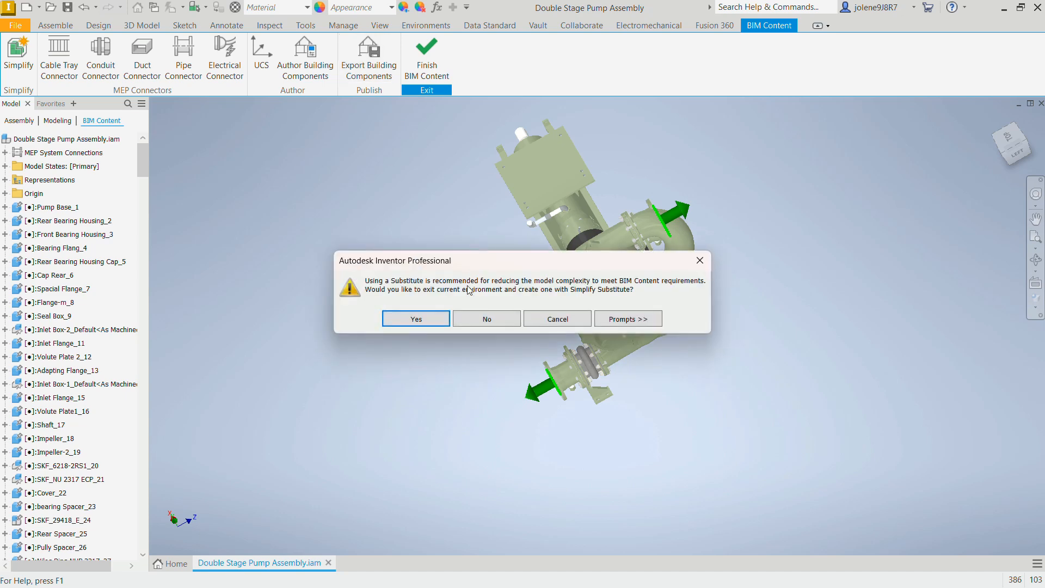
pyautogui.click(461, 321)
pyautogui.click(539, 238)
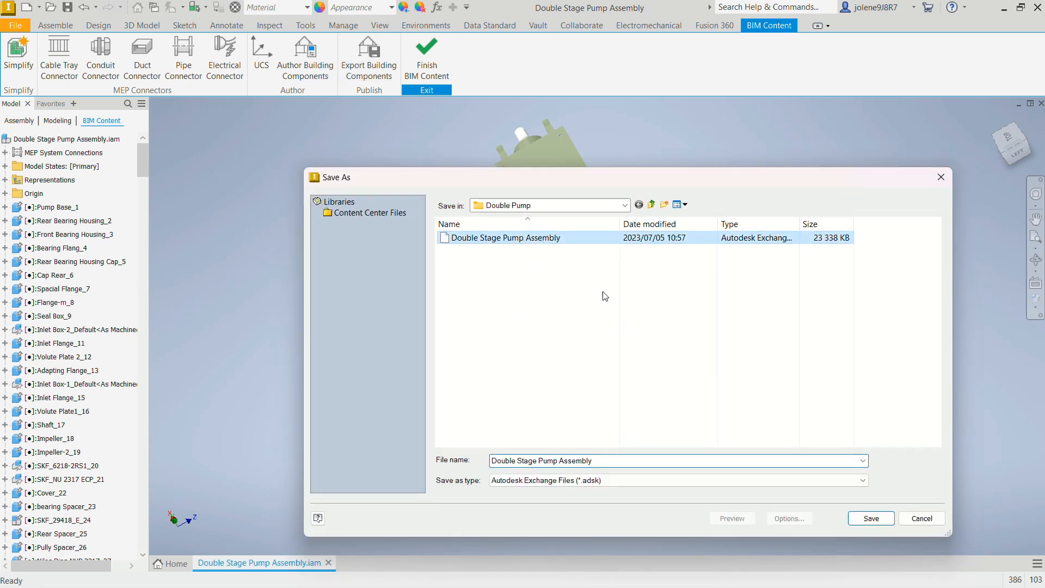
pyautogui.click(869, 517)
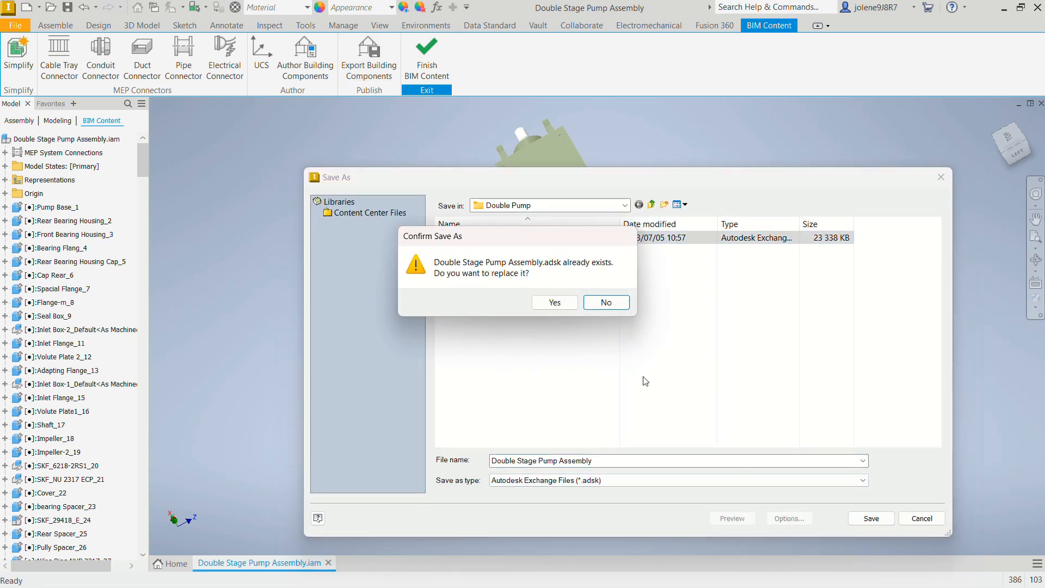
pyautogui.click(552, 303)
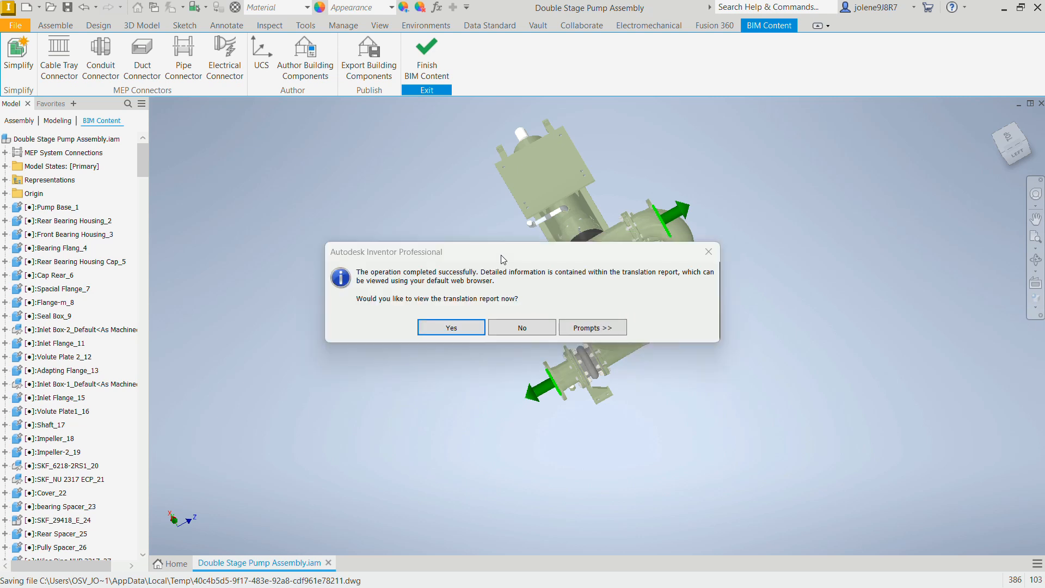
pyautogui.click(508, 328)
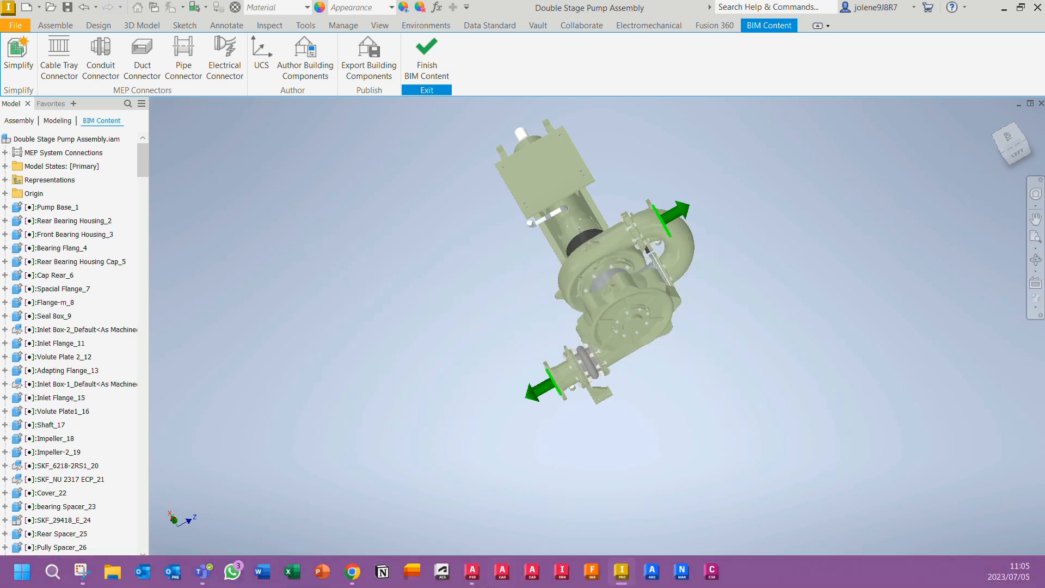
# Step: Switch to AutoCAD Plant 3D and create a new drawing named Equipment Test under Plant 3D Drawings
pyautogui.click(472, 570)
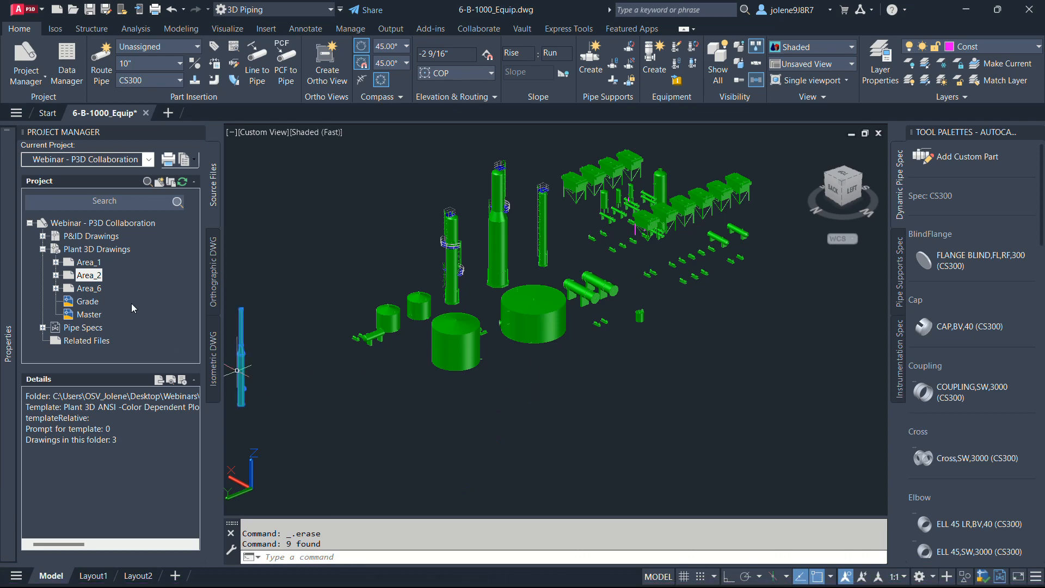
pyautogui.click(85, 252)
pyautogui.rightClick(85, 251)
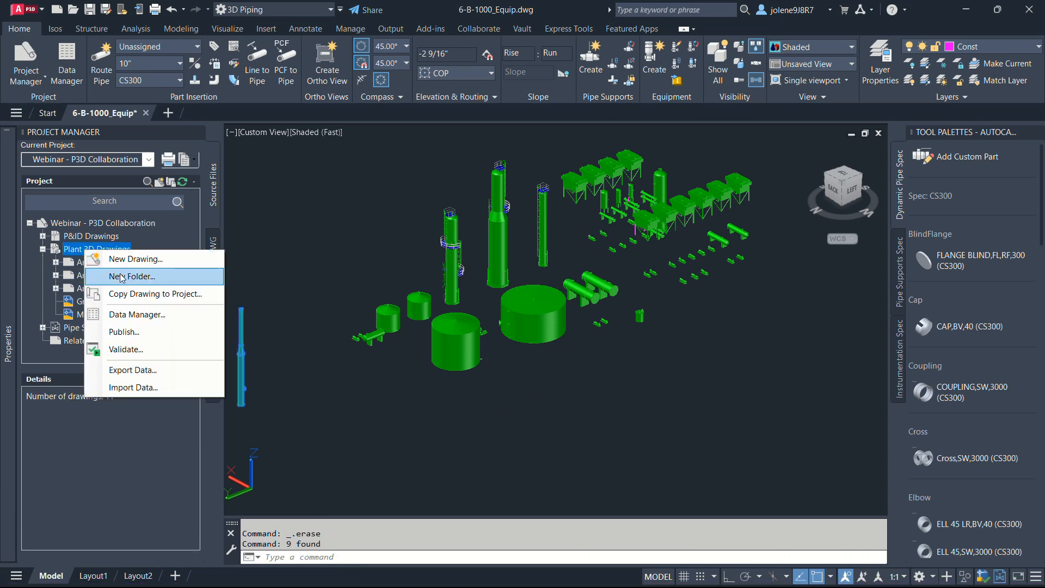
pyautogui.click(140, 264)
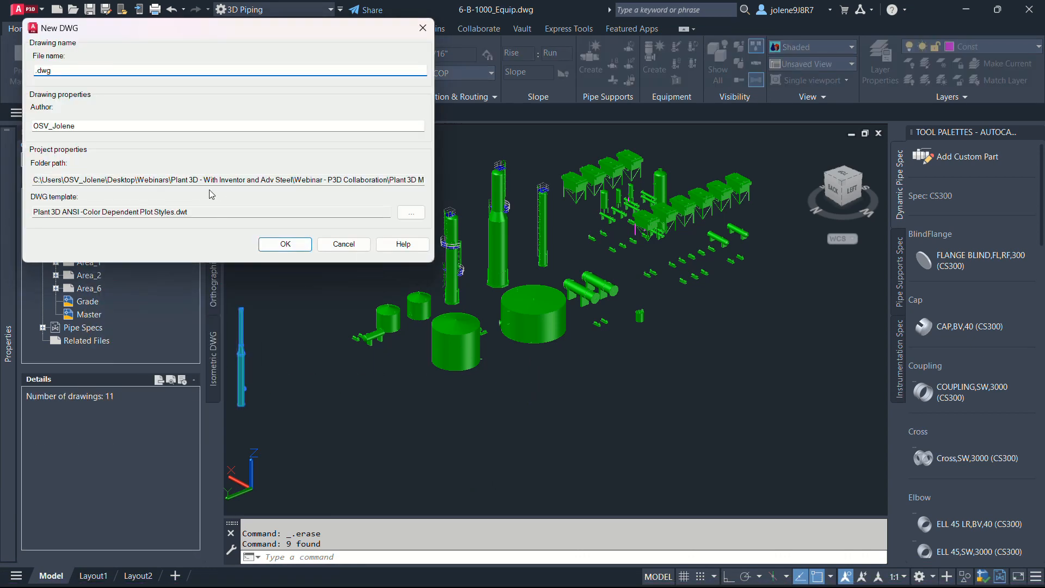
pyautogui.write('eQUIPMENT')
pyautogui.press('BackSpace')
pyautogui.press('BackSpace')
pyautogui.press('BackSpace')
pyautogui.press('BackSpace')
pyautogui.press('BackSpace')
pyautogui.press('BackSpace')
pyautogui.press('BackSpace')
pyautogui.press('BackSpace')
pyautogui.press('BackSpace')
pyautogui.press('BackSpace')
pyautogui.write('Equipment Test')
pyautogui.click(280, 244)
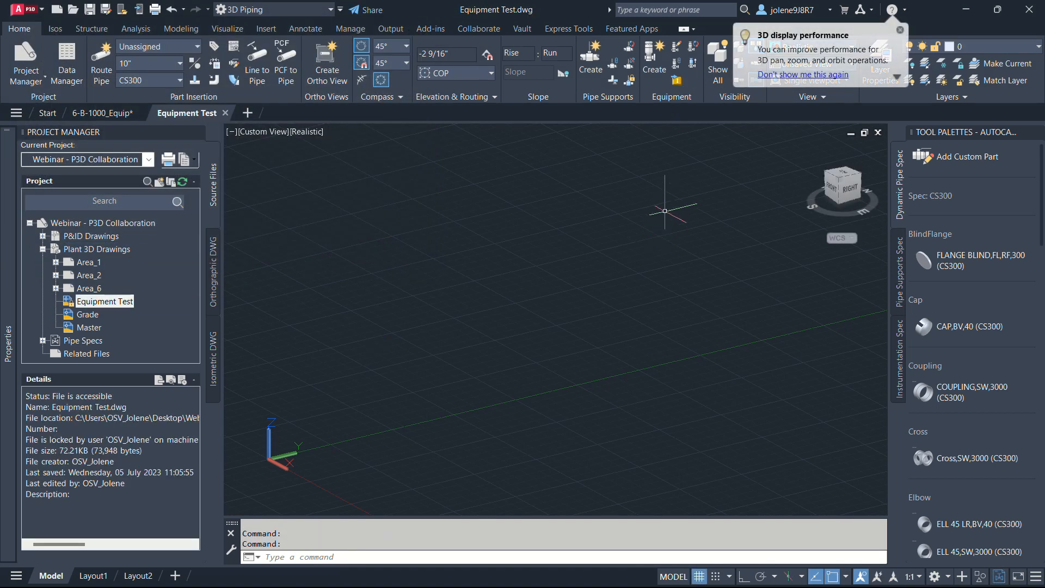
# Step: Import the Double Stage Pump Assembly Inventor component and place it near the drawing origin at a freely picked rotation
pyautogui.click(676, 80)
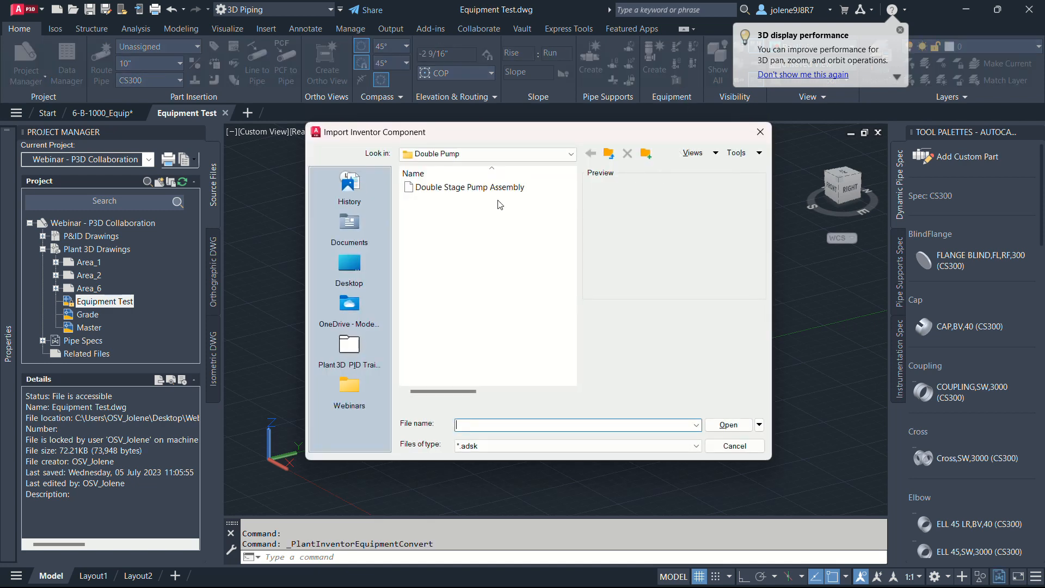
pyautogui.click(487, 188)
pyautogui.click(728, 424)
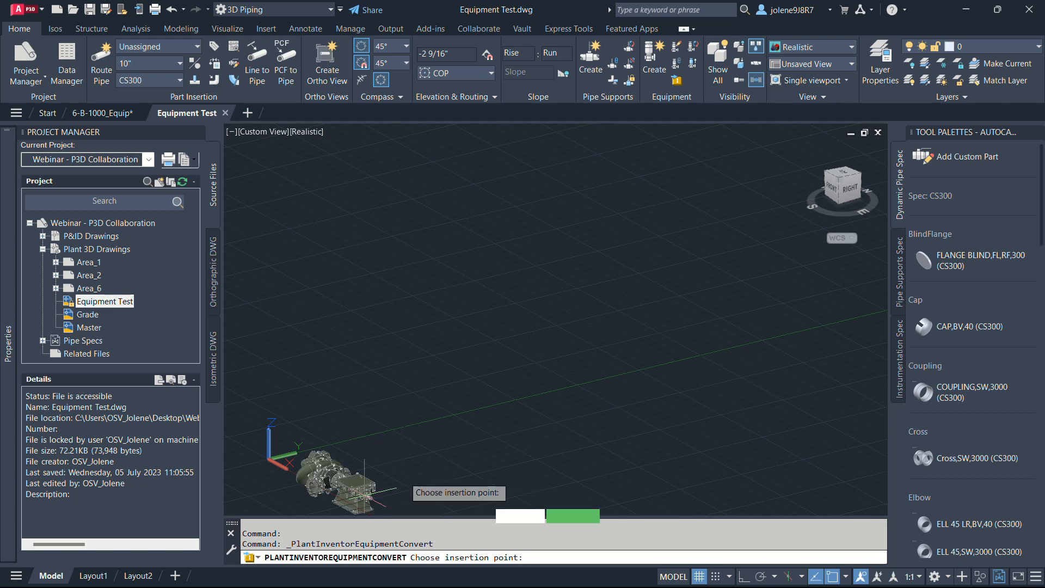
pyautogui.click(406, 457)
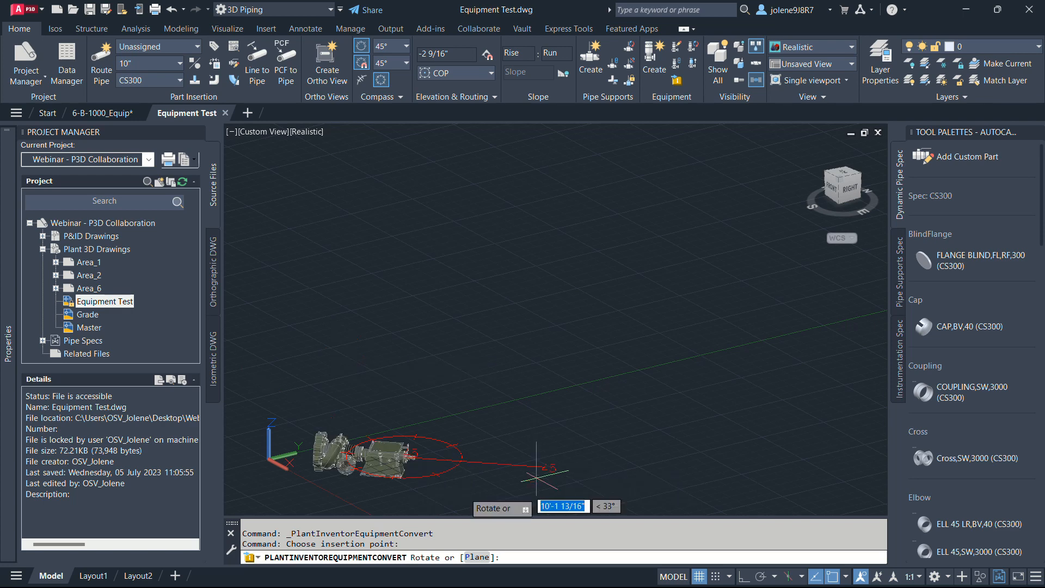
pyautogui.click(447, 496)
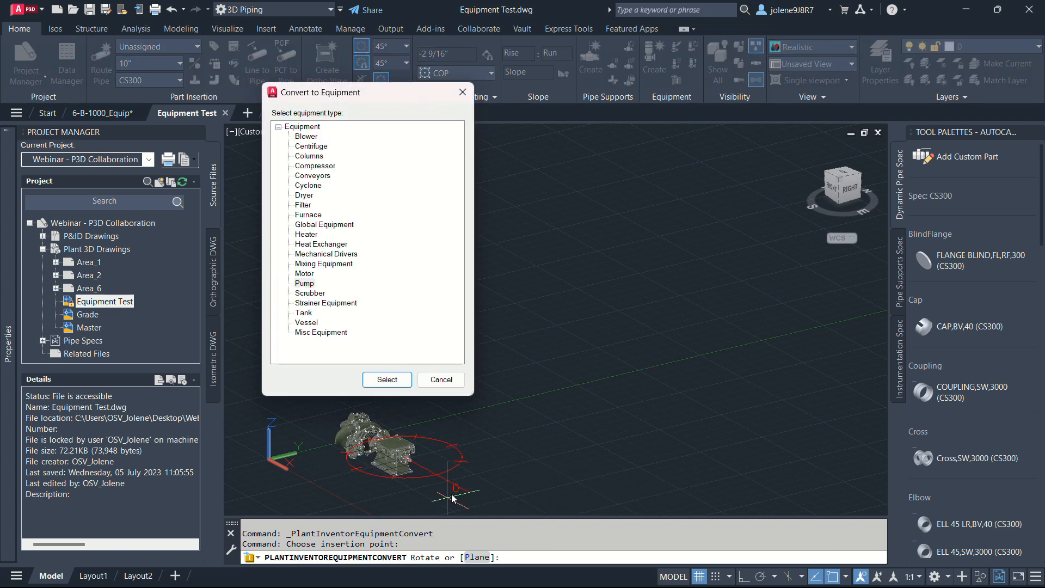
# Step: Convert the imported Inventor component to equipment of type Pump
pyautogui.click(304, 283)
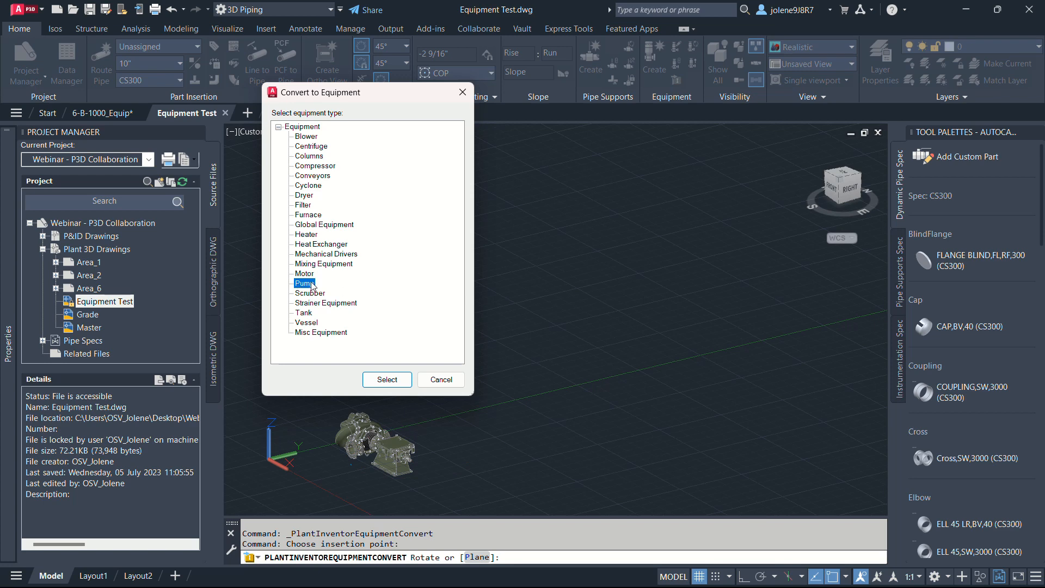
pyautogui.click(387, 379)
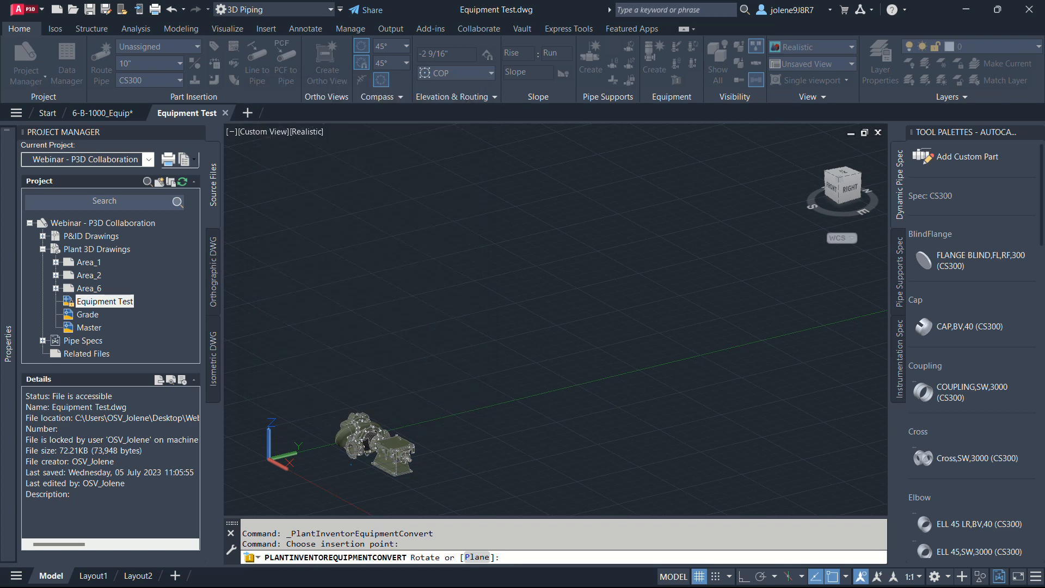
pyautogui.moveTo(427, 419); pyautogui.dragTo(537, 354, button='middle')
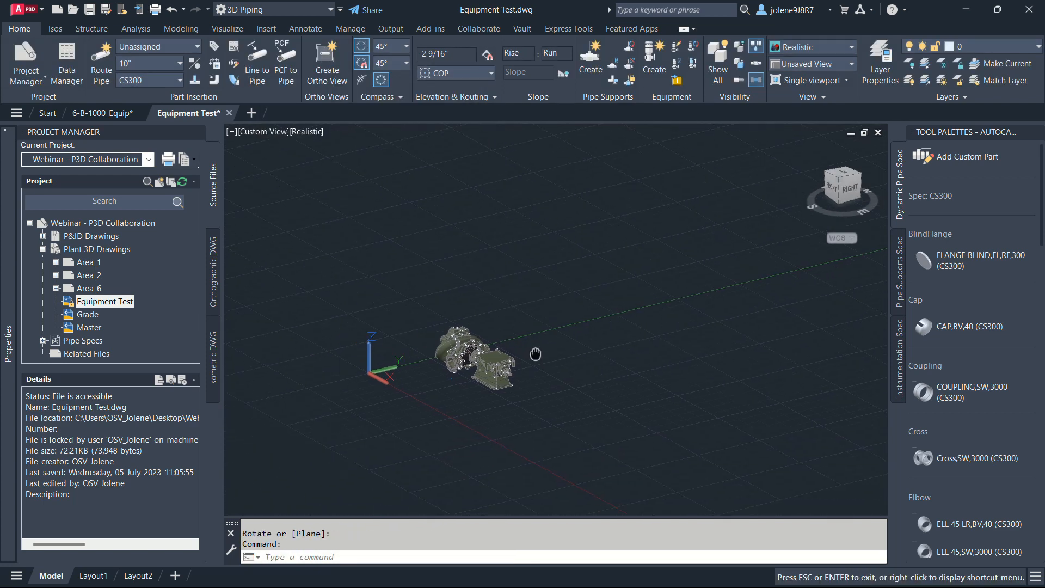
pyautogui.scroll(3, 466, 376)
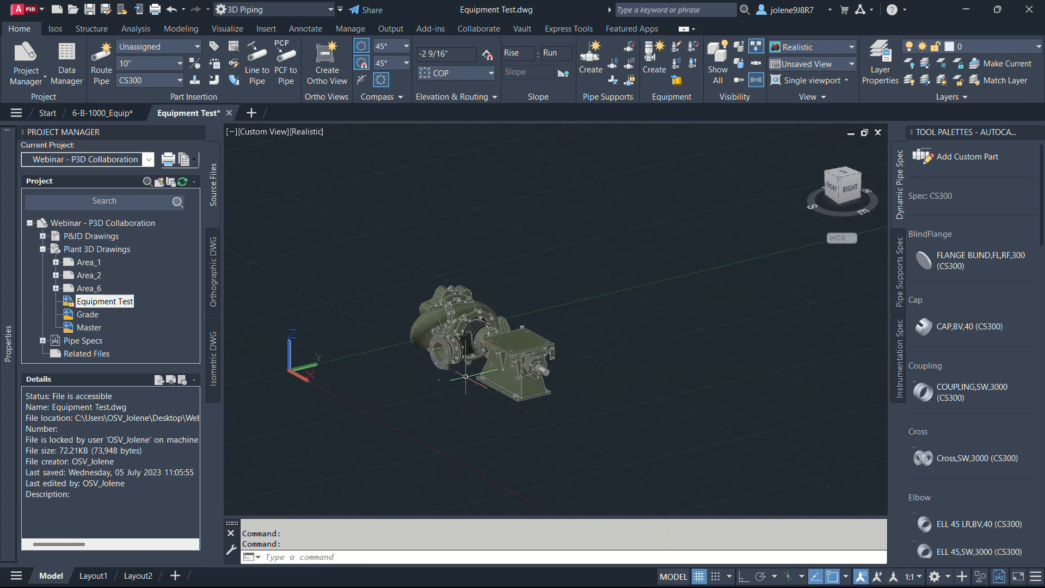
# Step: Turn off the drawing grid and set the viewport's visual style to Shaded
pyautogui.press('F7')
pyautogui.scroll(2, 466, 376)
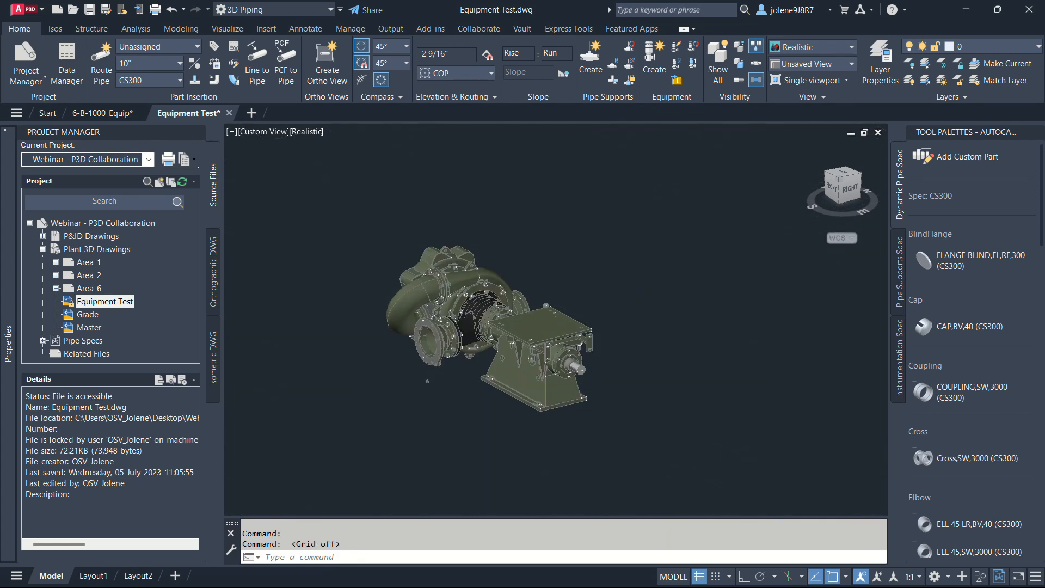
pyautogui.keyDown('shift'); pyautogui.moveTo(528, 444); pyautogui.dragTo(561, 437, button='middle'); pyautogui.keyUp('shift')
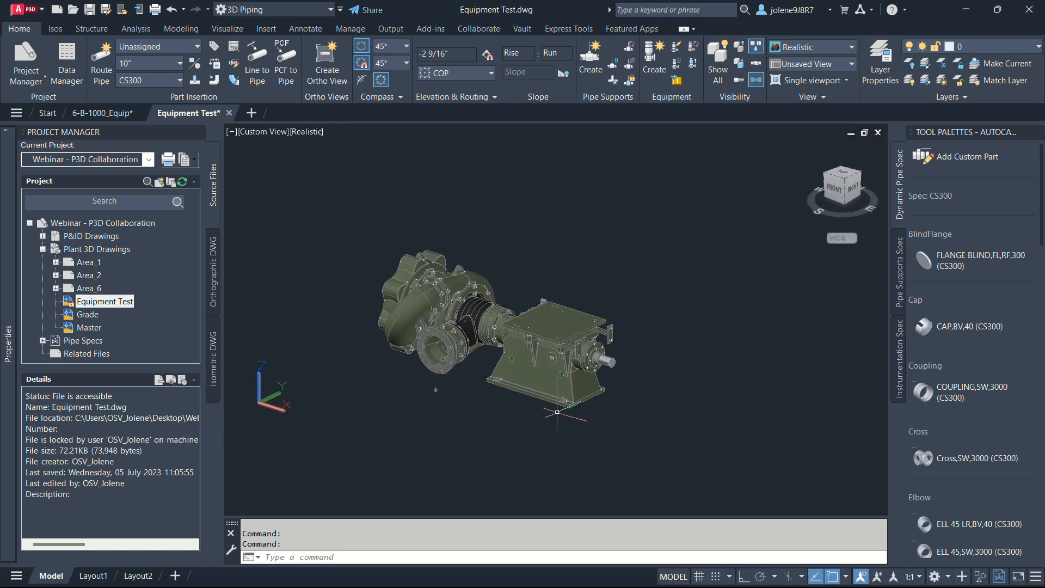
pyautogui.click(305, 132)
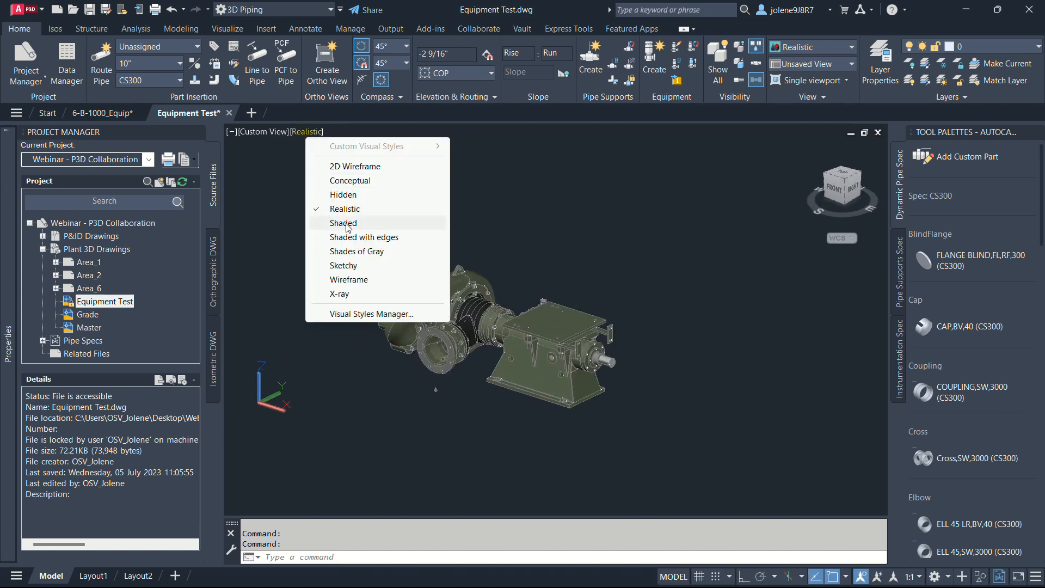
pyautogui.press('Escape')
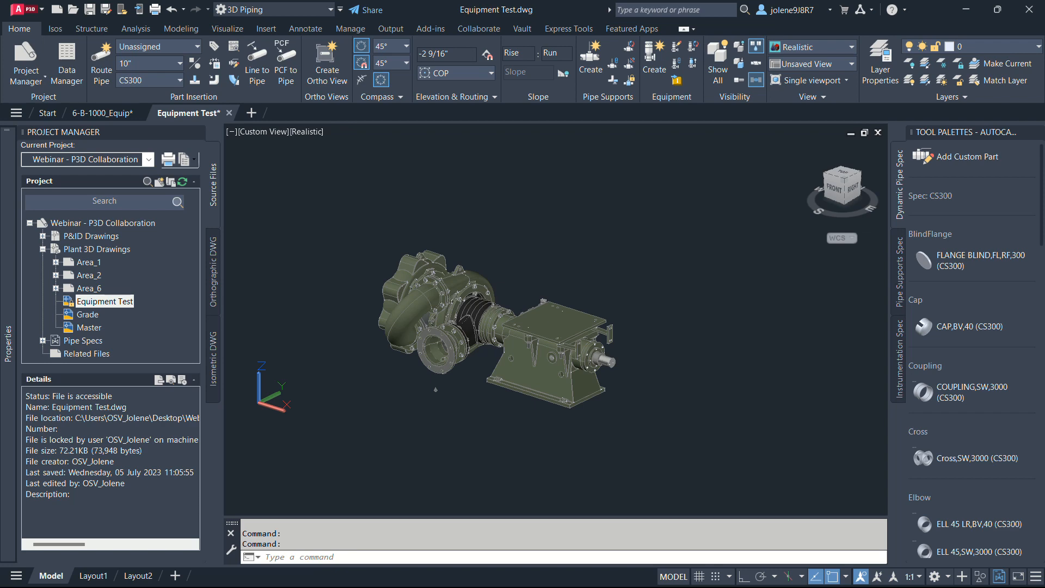
pyautogui.moveTo(574, 398)
pyautogui.keyDown('shift'); pyautogui.mouseDown(button='middle')
pyautogui.moveTo(343, 400)
pyautogui.moveTo(725, 404)
pyautogui.moveTo(506, 408)
pyautogui.mouseUp(button='middle'); pyautogui.keyUp('shift')
# Step: Examine the converted pump's equipment properties, including its class, tag, status and nozzle data
pyautogui.moveTo(15, 312)
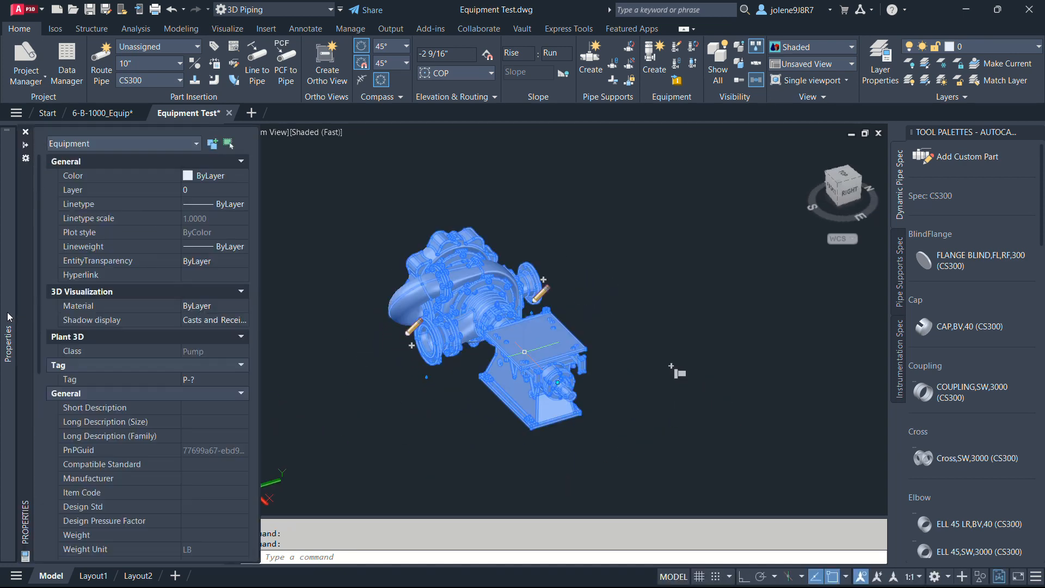
pyautogui.scroll(-5, 196, 481)
pyautogui.scroll(-2, 196, 480)
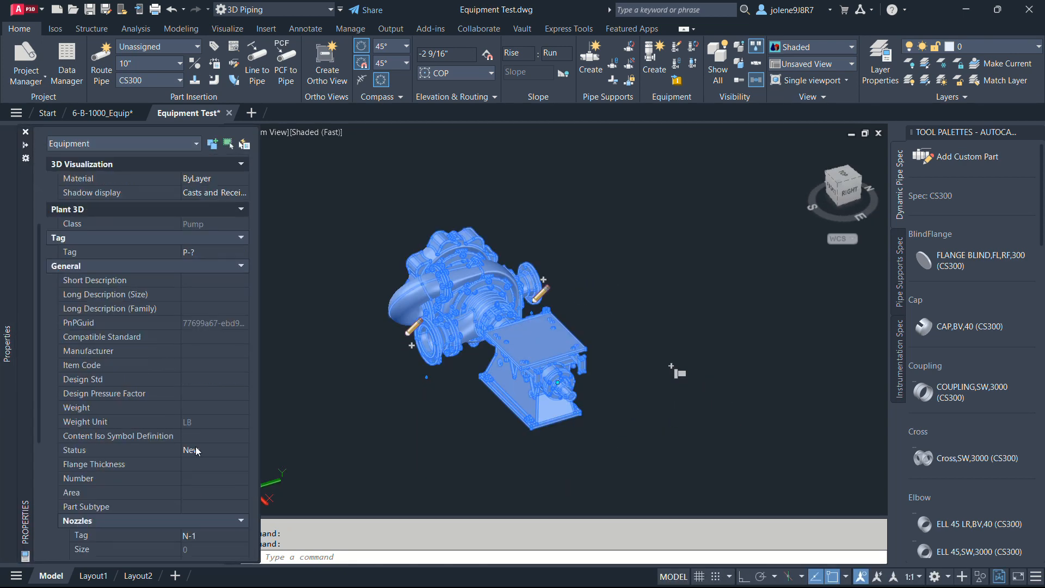
pyautogui.click(198, 437)
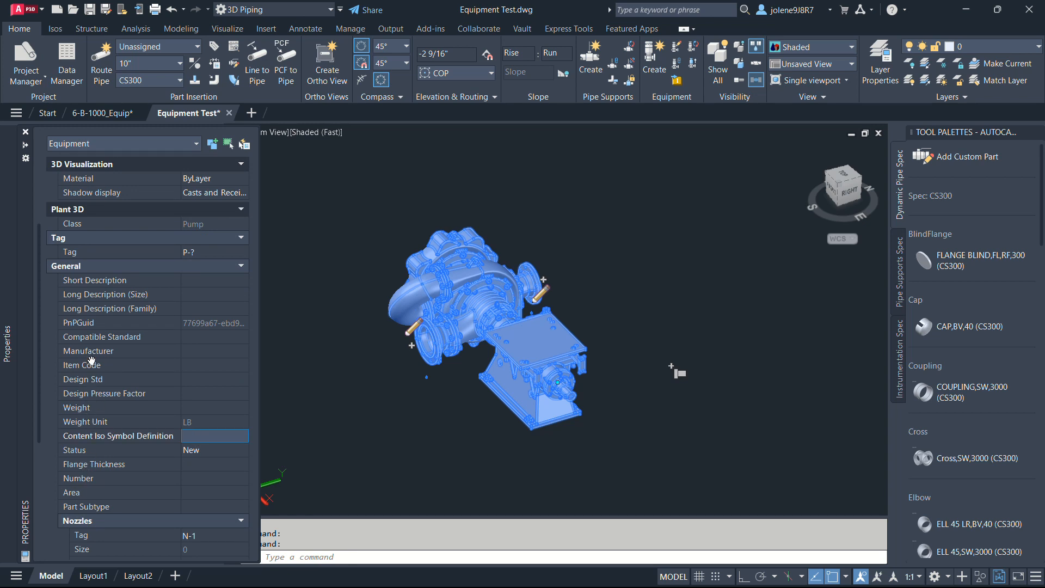
pyautogui.scroll(3, 91, 362)
pyautogui.scroll(-5, 91, 360)
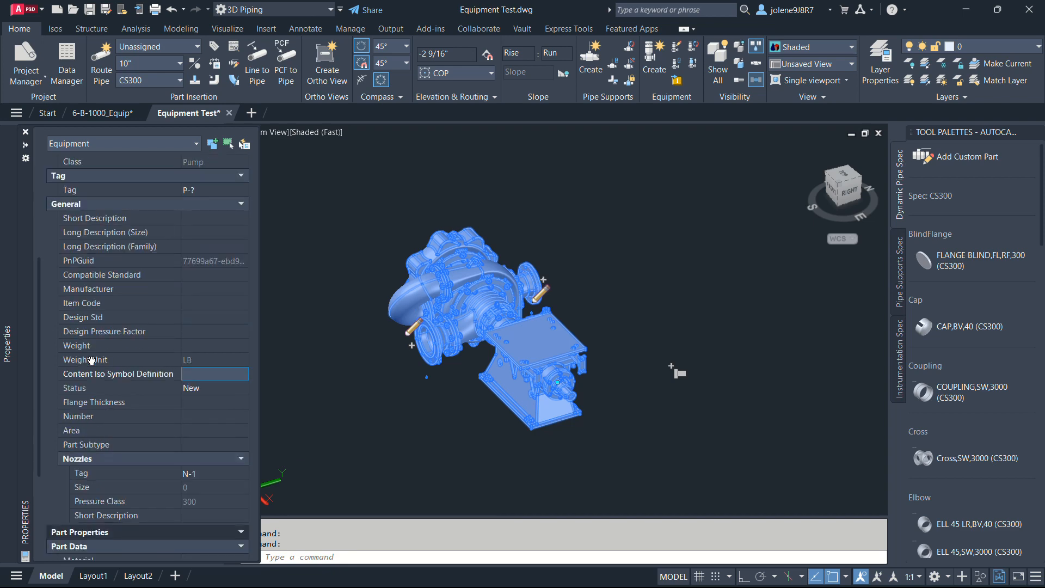
pyautogui.scroll(-1, 90, 360)
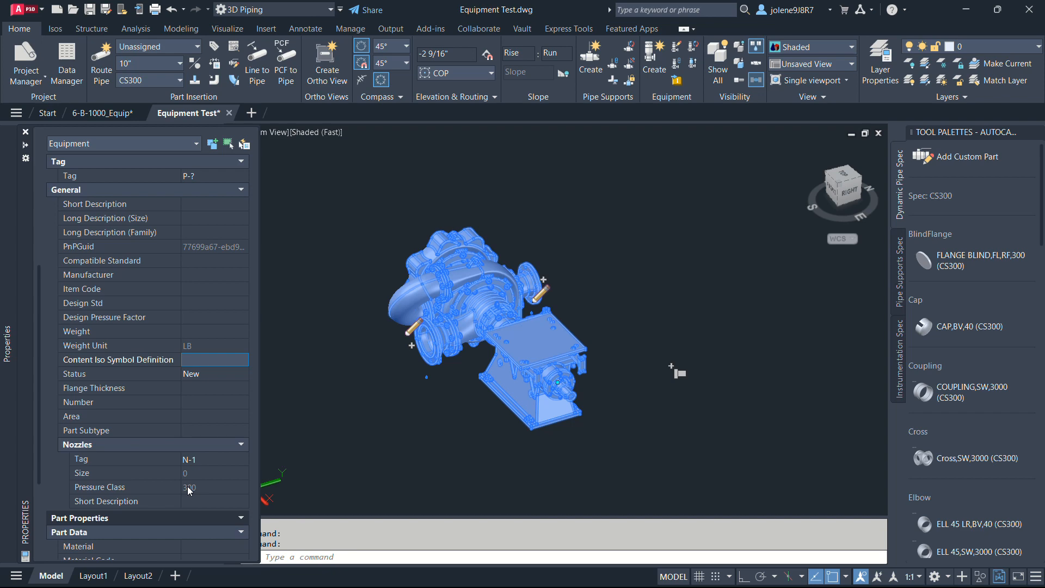
pyautogui.click(320, 425)
pyautogui.click(370, 421)
pyautogui.press('Escape')
# Step: Define the pump's nozzle N-1 as a straight flanged nozzle, 6" ND, RF, 300, ASME B16.5, with inches as unit
pyautogui.click(469, 321)
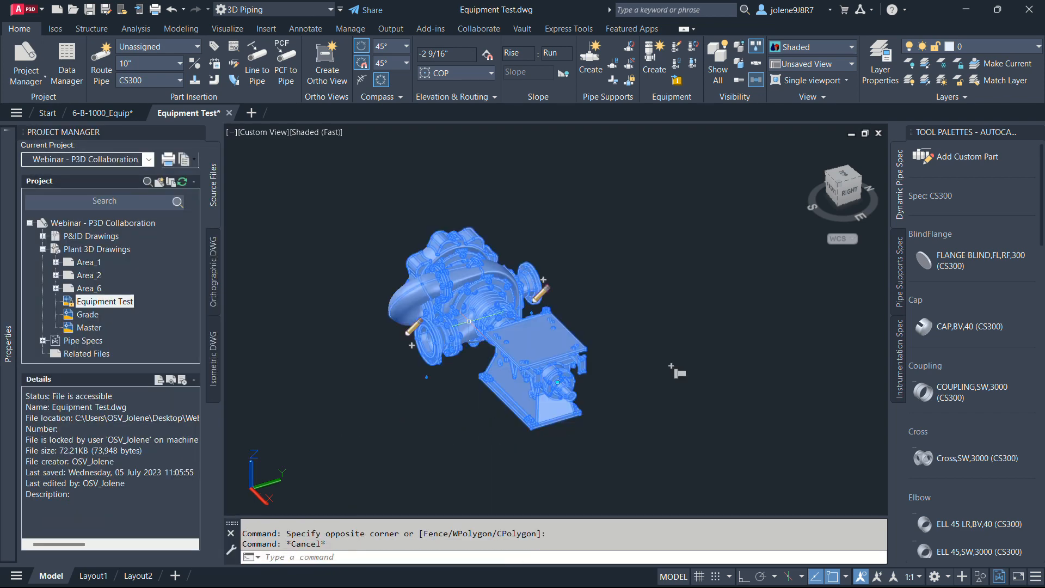
pyautogui.click(409, 331)
pyautogui.press('Escape')
pyautogui.scroll(4, 412, 344)
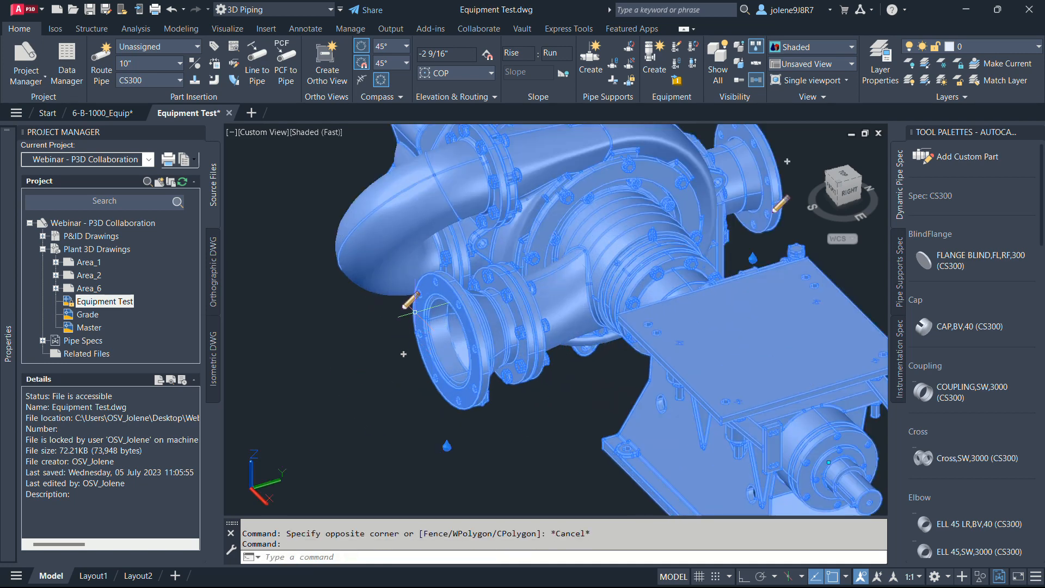
pyautogui.click(409, 300)
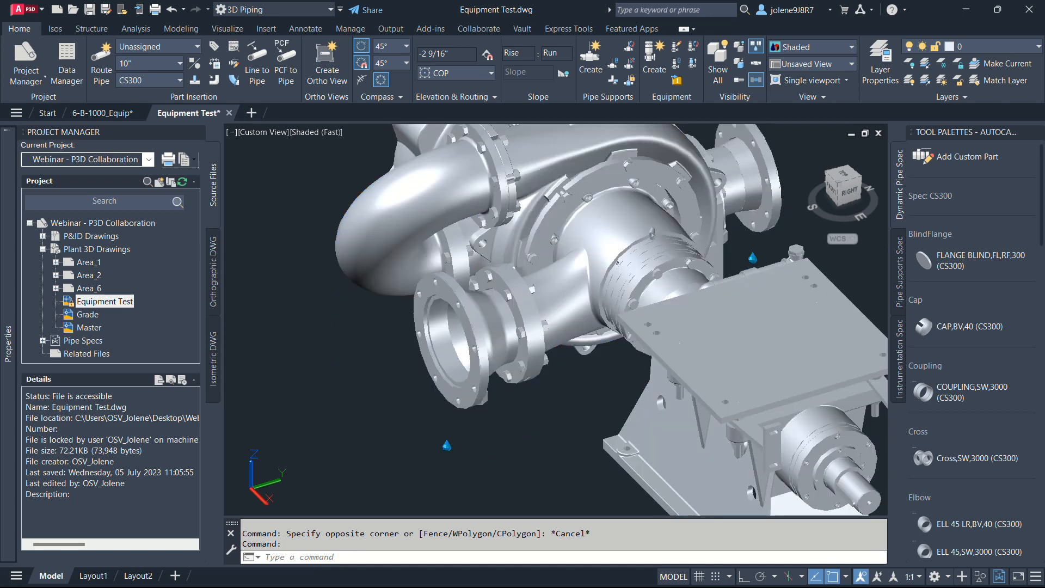
pyautogui.click(195, 363)
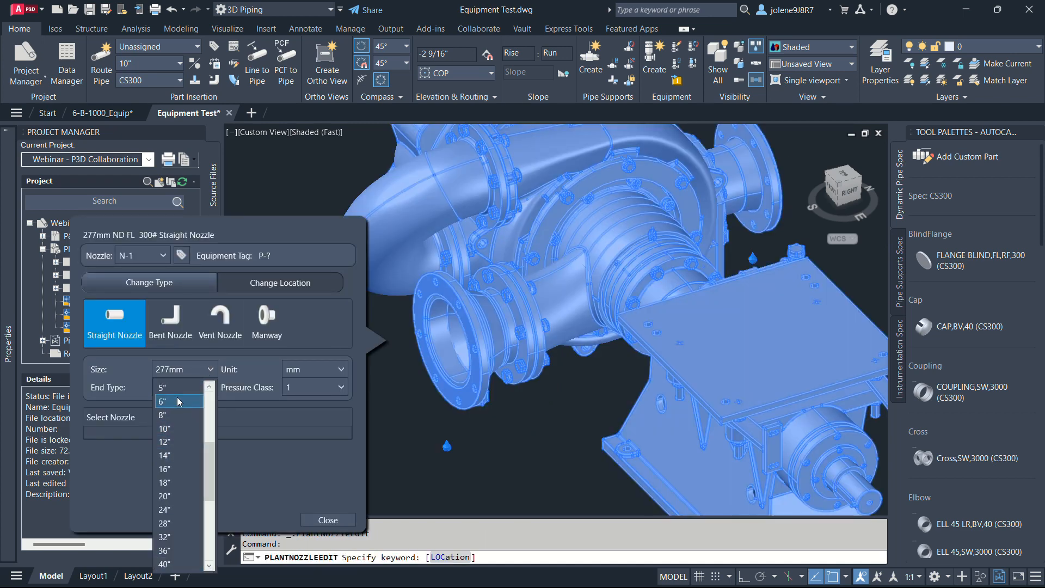
pyautogui.click(179, 401)
pyautogui.click(311, 370)
pyautogui.click(302, 392)
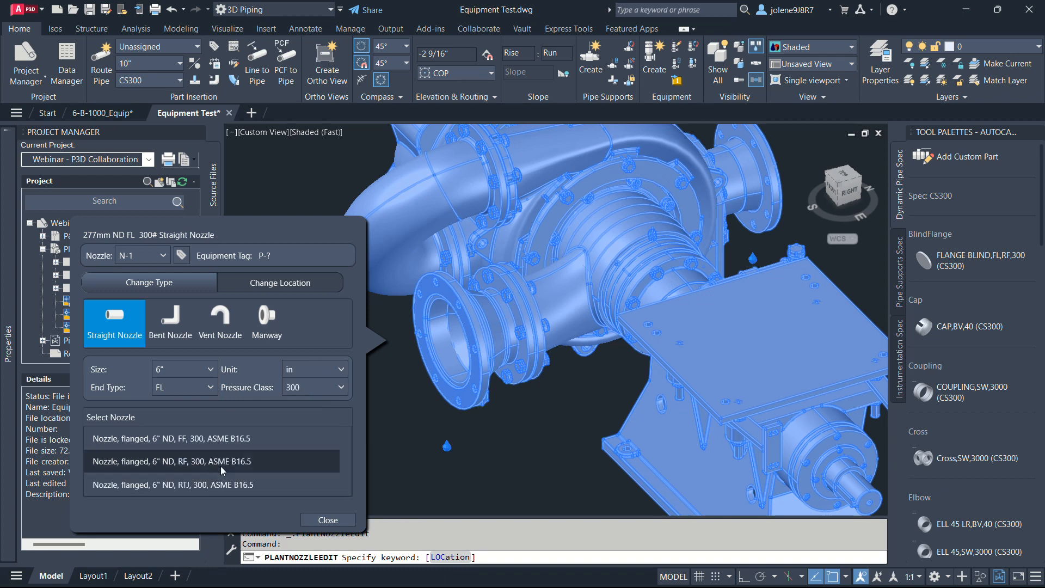
pyautogui.click(191, 462)
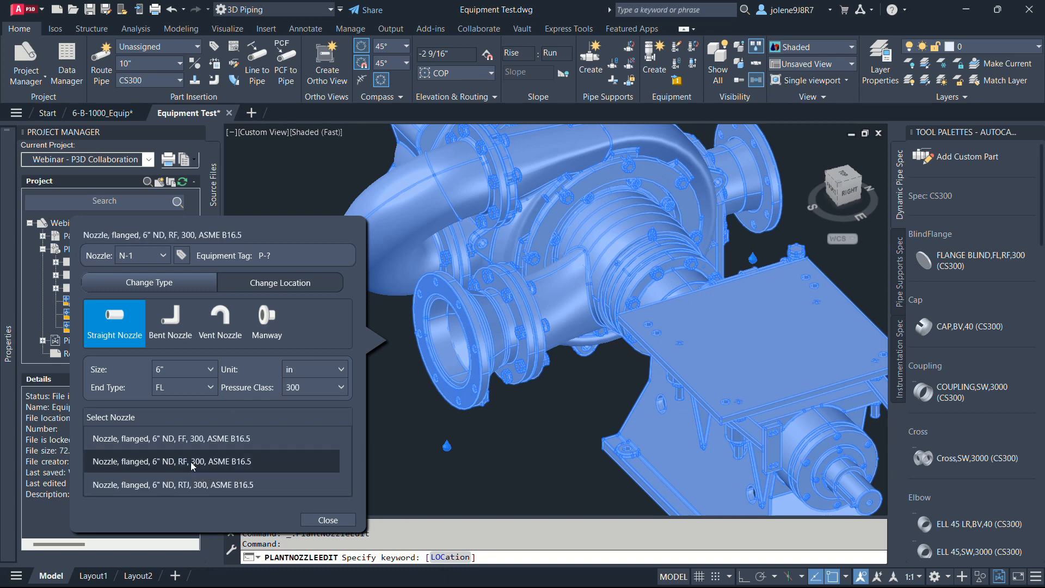
pyautogui.click(320, 521)
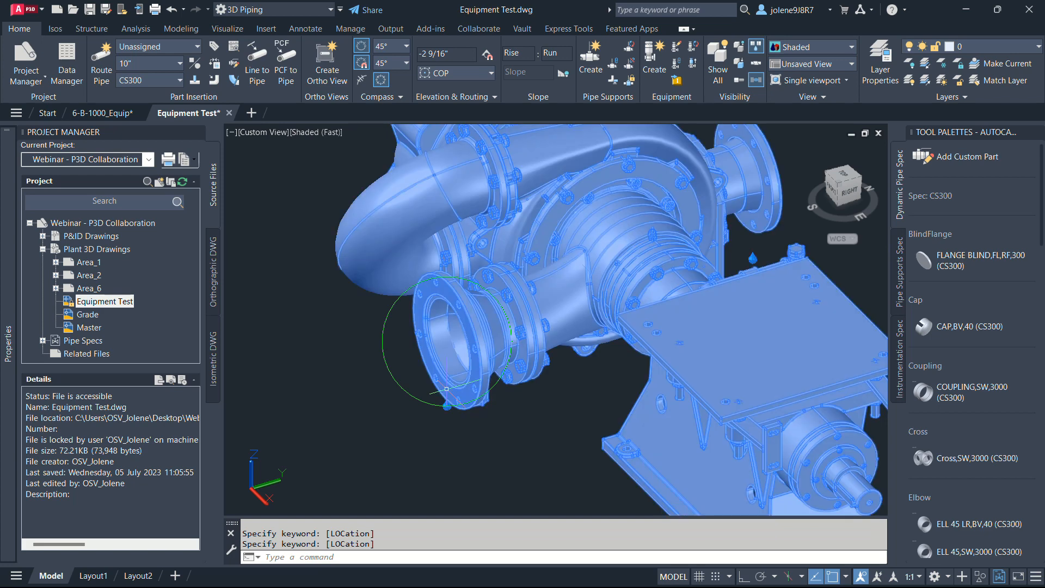
# Step: Change nozzle N-1 to size 10" using the flanged 10" ND, RF, 300, ASME B16.5 nozzle
pyautogui.keyDown('ctrl'); pyautogui.click(445, 403); pyautogui.keyUp('ctrl')
pyautogui.click(452, 312)
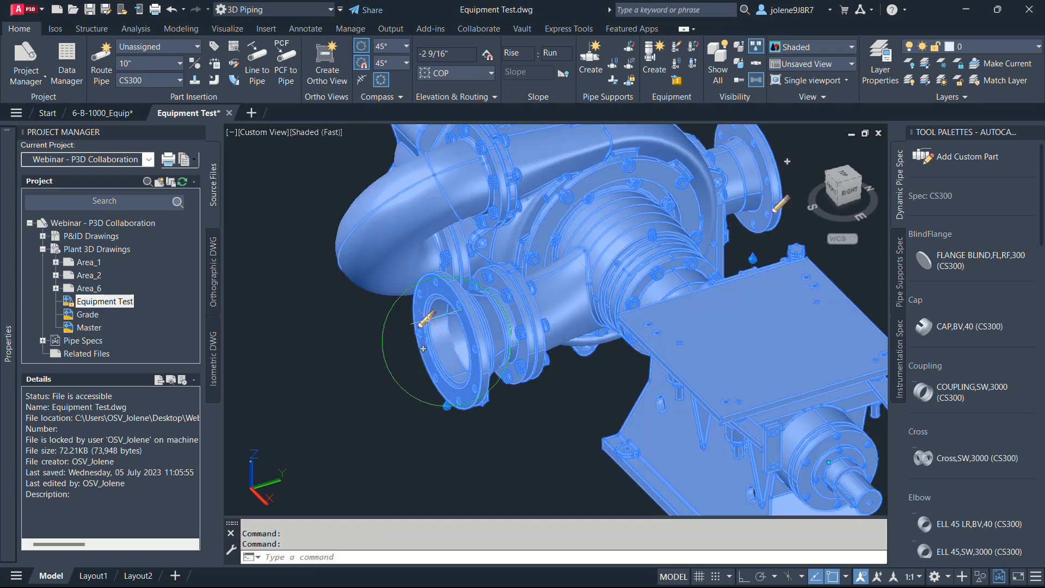
pyautogui.click(430, 308)
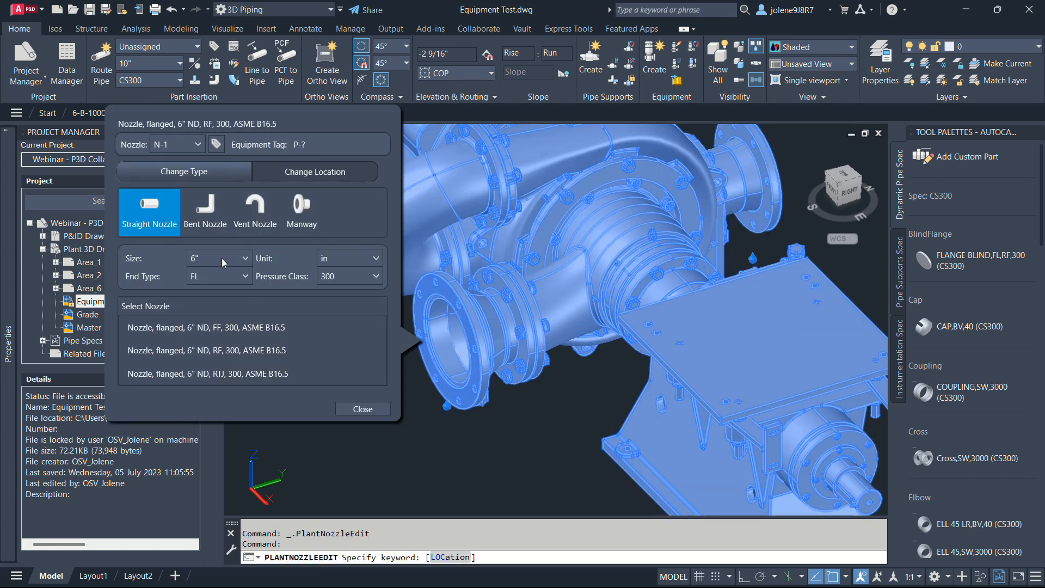
pyautogui.click(223, 261)
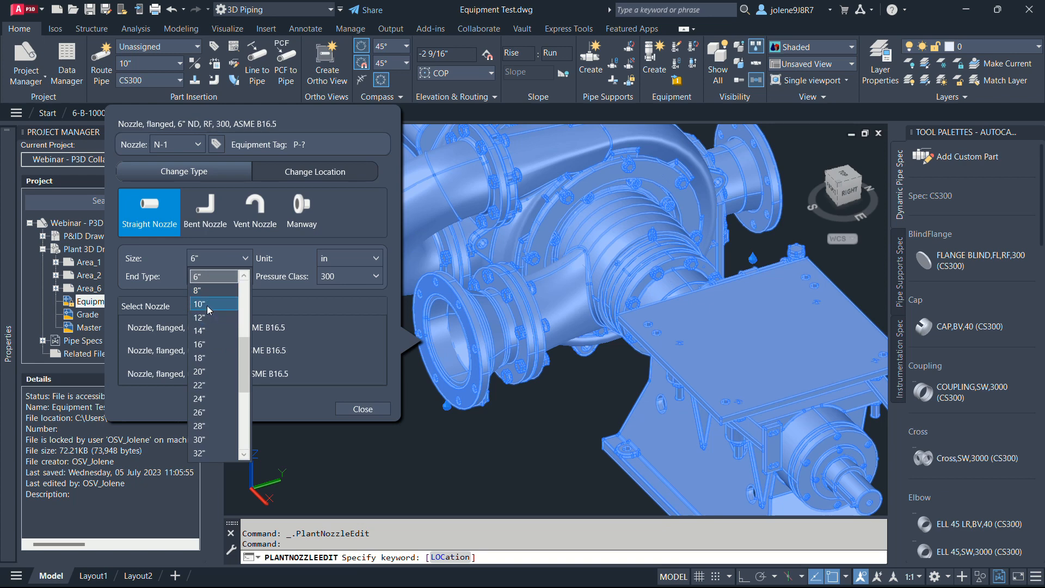
pyautogui.click(209, 305)
pyautogui.click(248, 349)
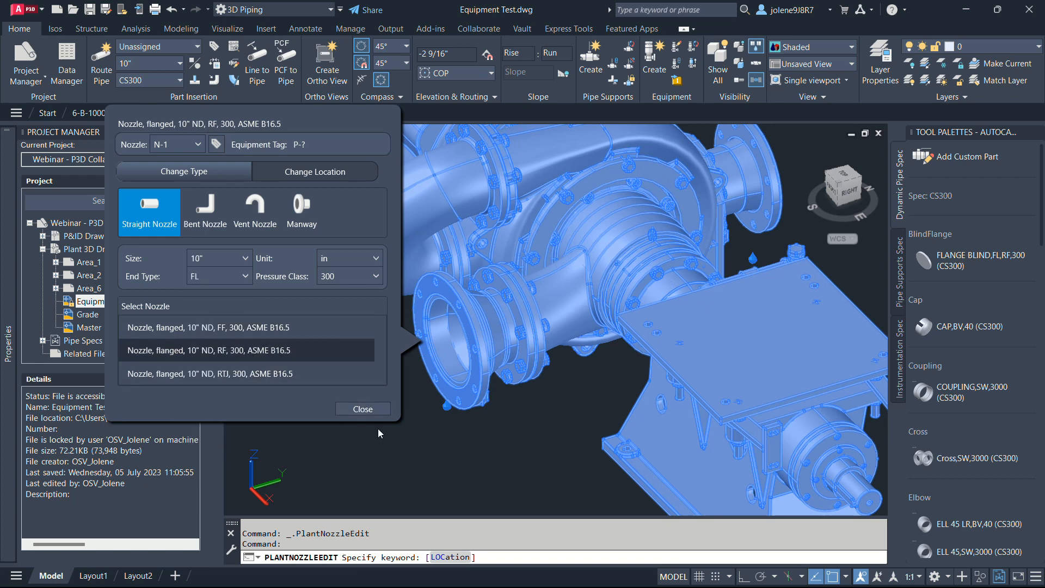
pyautogui.click(375, 409)
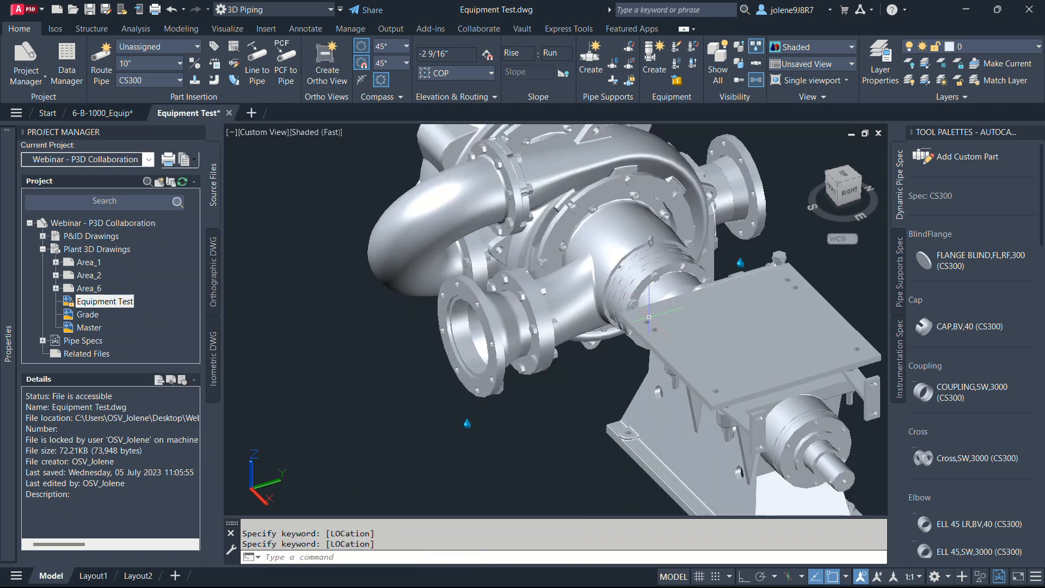
# Step: Define the pump's nozzle N-2 as a straight flanged nozzle, 8" ND, RF, 300, ASME B16.5, with inches as unit
pyautogui.keyDown('shift'); pyautogui.moveTo(691, 406); pyautogui.dragTo(499, 408, button='middle'); pyautogui.keyUp('shift')
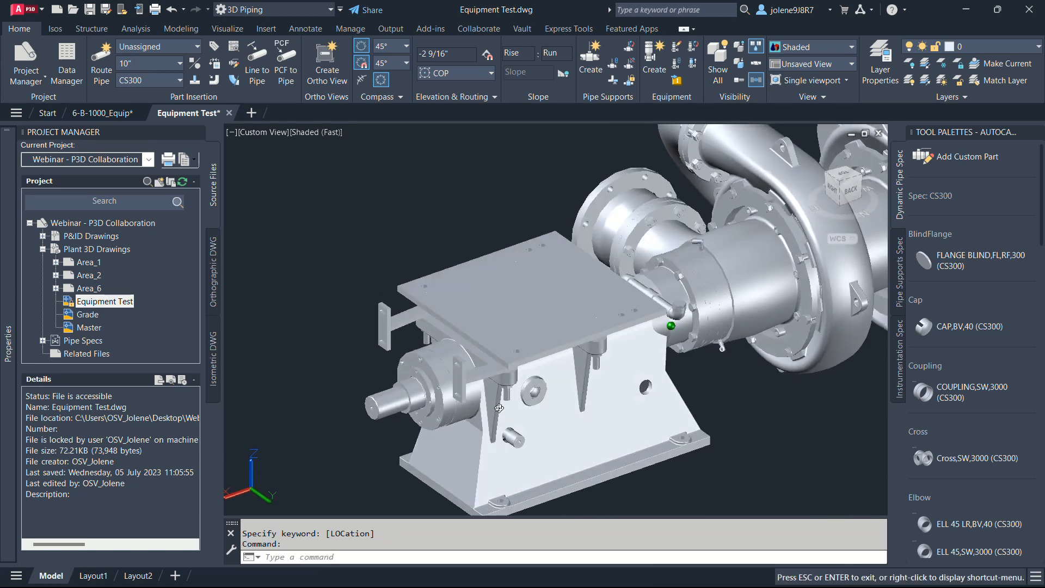
pyautogui.moveTo(650, 362); pyautogui.dragTo(372, 359, button='middle')
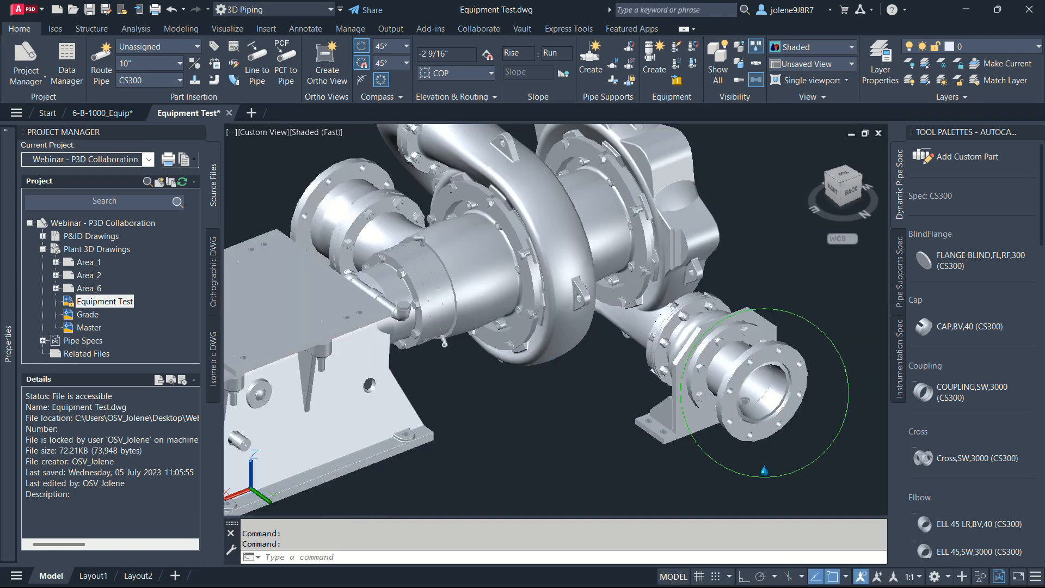
pyautogui.click(797, 394)
pyautogui.press('Escape')
pyautogui.click(568, 421)
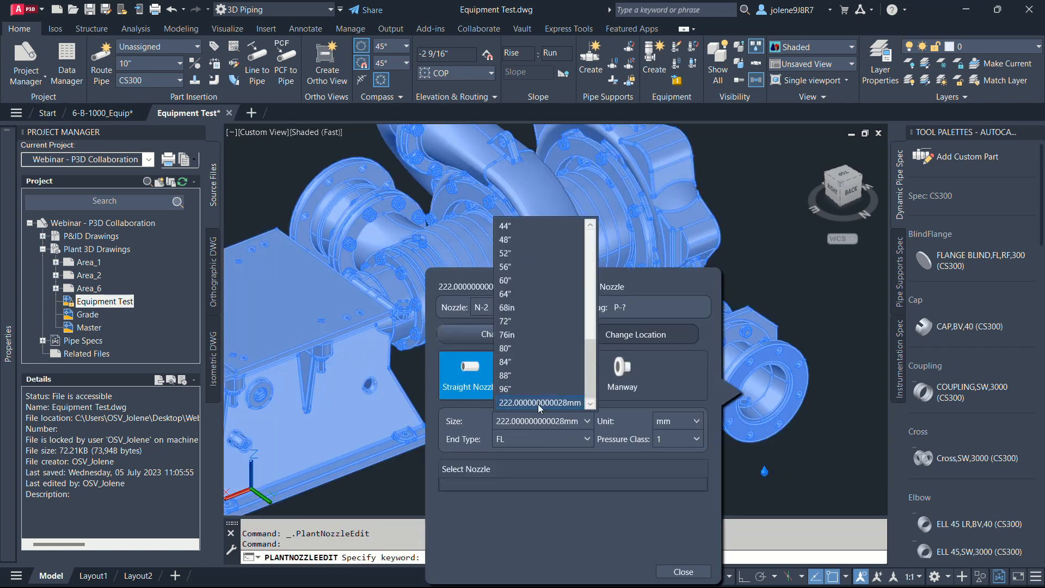
pyautogui.moveTo(590, 363); pyautogui.dragTo(590, 294)
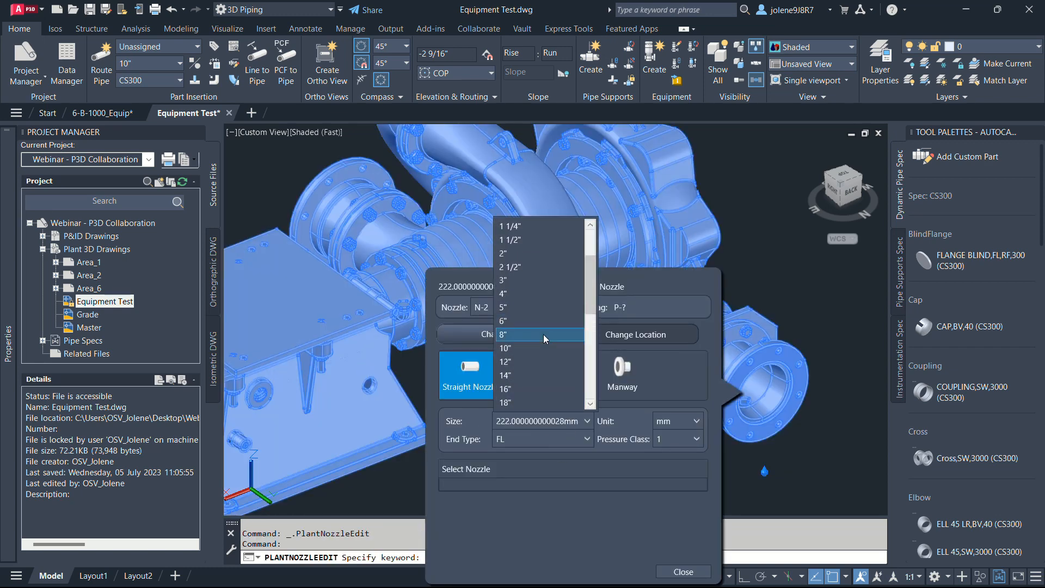
pyautogui.click(510, 335)
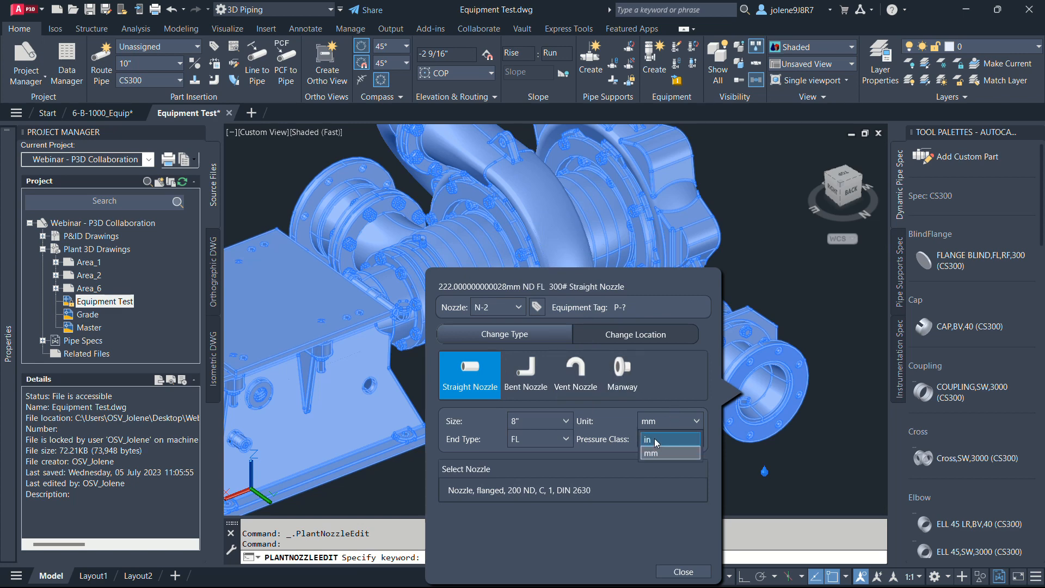
pyautogui.click(654, 439)
pyautogui.click(562, 513)
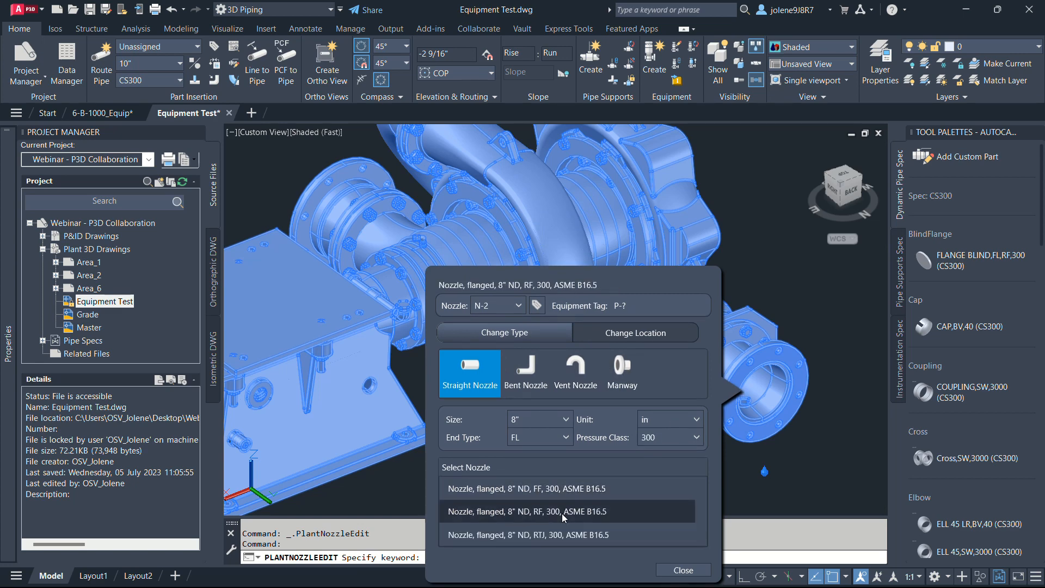
pyautogui.click(683, 569)
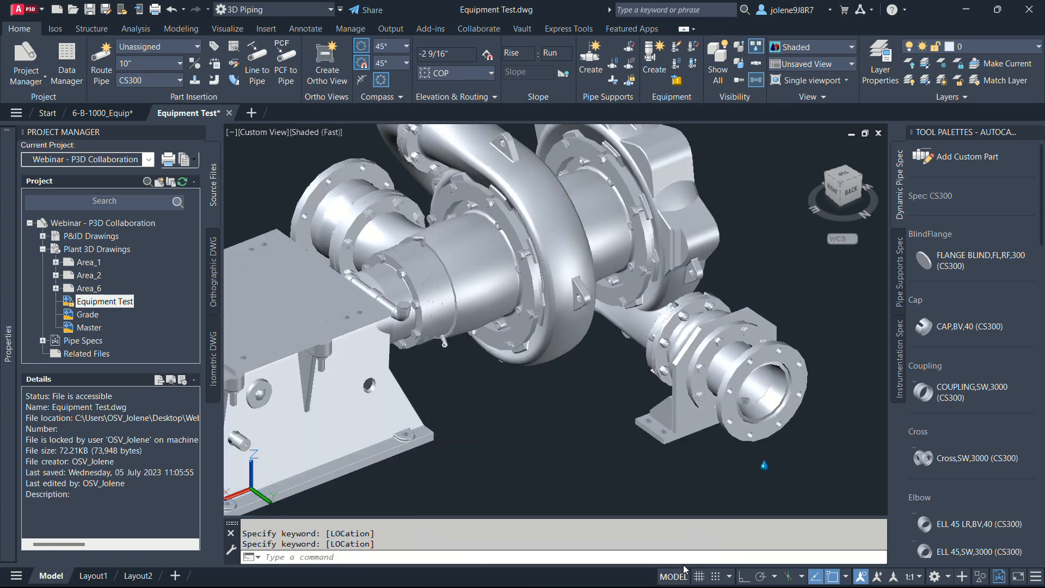
# Step: Route an 8" CS300 pipe straight out from nozzle N-2 and turn it 90 degrees through an elbow
pyautogui.scroll(-5, 676, 372)
pyautogui.moveTo(676, 372); pyautogui.dragTo(607, 355, button='middle')
pyautogui.scroll(2, 604, 348)
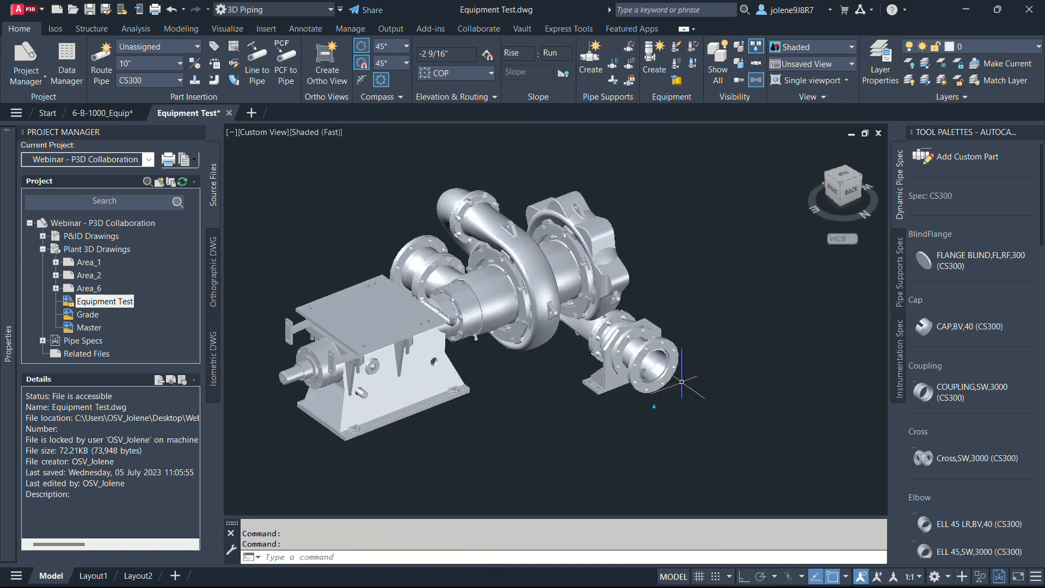
pyautogui.click(665, 372)
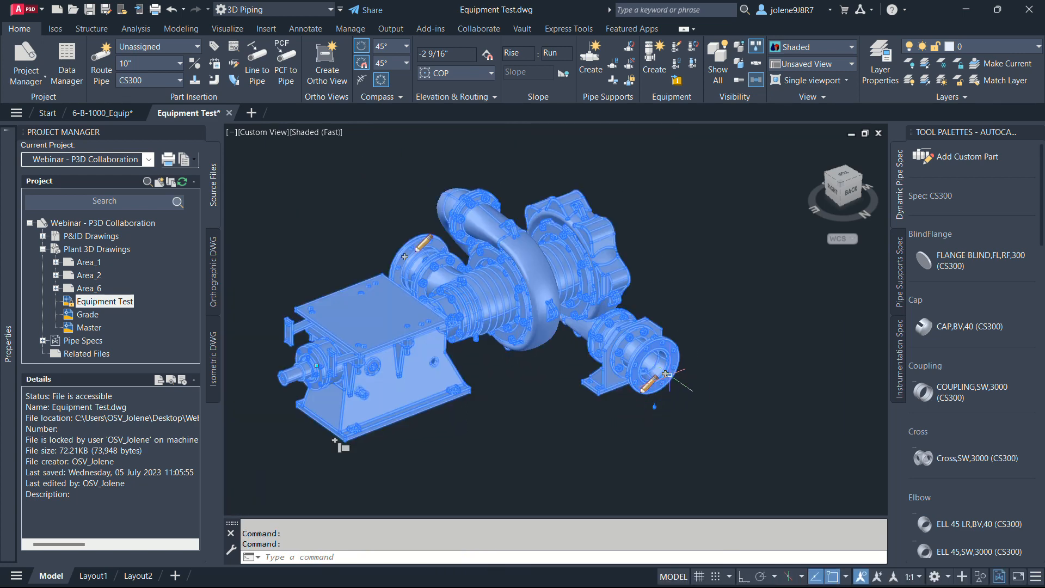
pyautogui.click(665, 373)
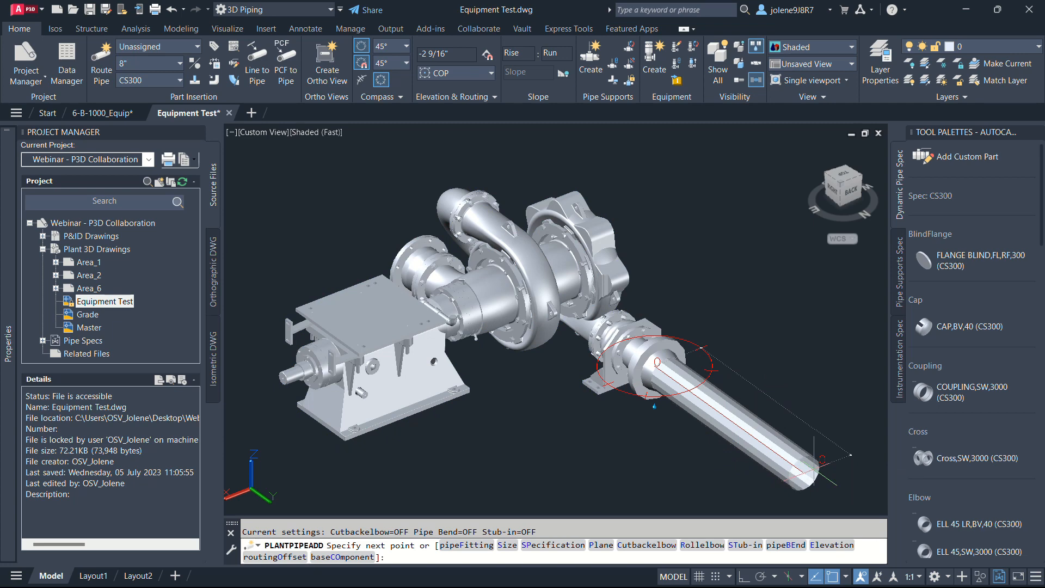
pyautogui.click(814, 459)
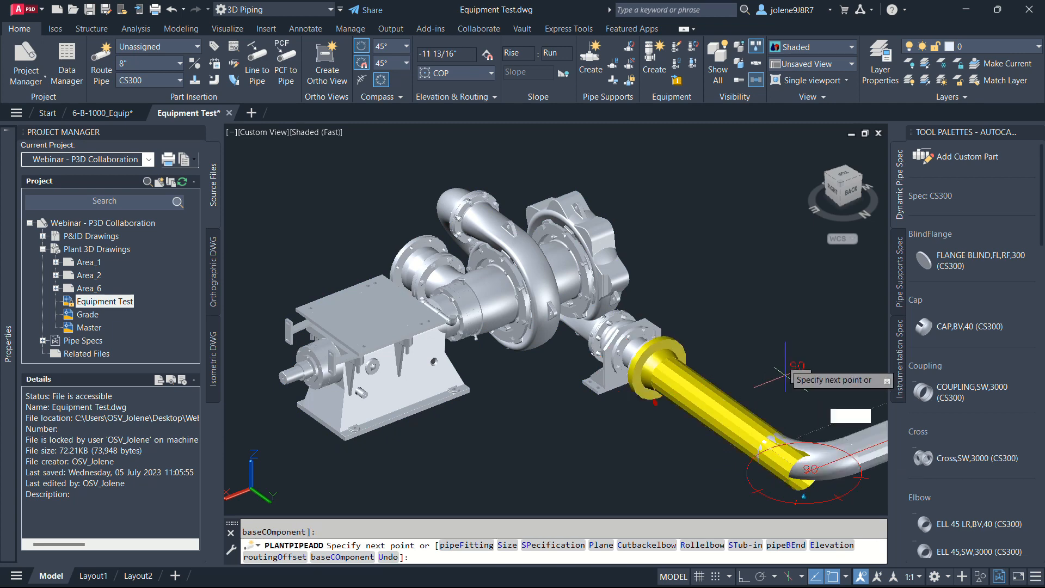
pyautogui.click(776, 329)
pyautogui.press('Escape')
# Step: Route a 10" CS300 pipe straight out from pump nozzle N-1 and turn it 90 degrees through an elbow
pyautogui.scroll(-2, 784, 368)
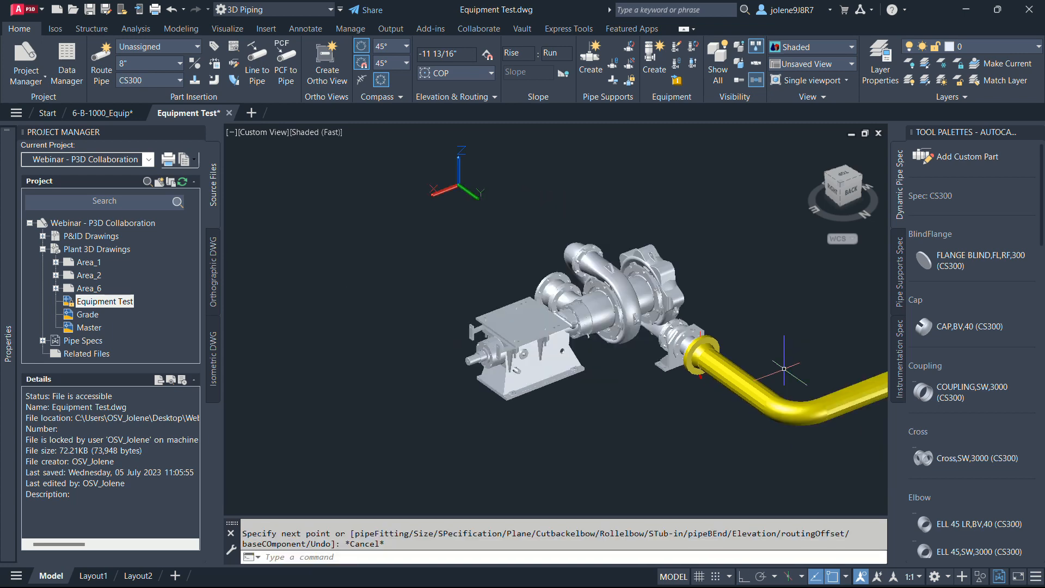
pyautogui.moveTo(784, 369); pyautogui.dragTo(616, 367, button='middle')
pyautogui.keyDown('shift'); pyautogui.moveTo(693, 422); pyautogui.dragTo(348, 420, button='middle'); pyautogui.keyUp('shift')
pyautogui.scroll(3, 625, 403)
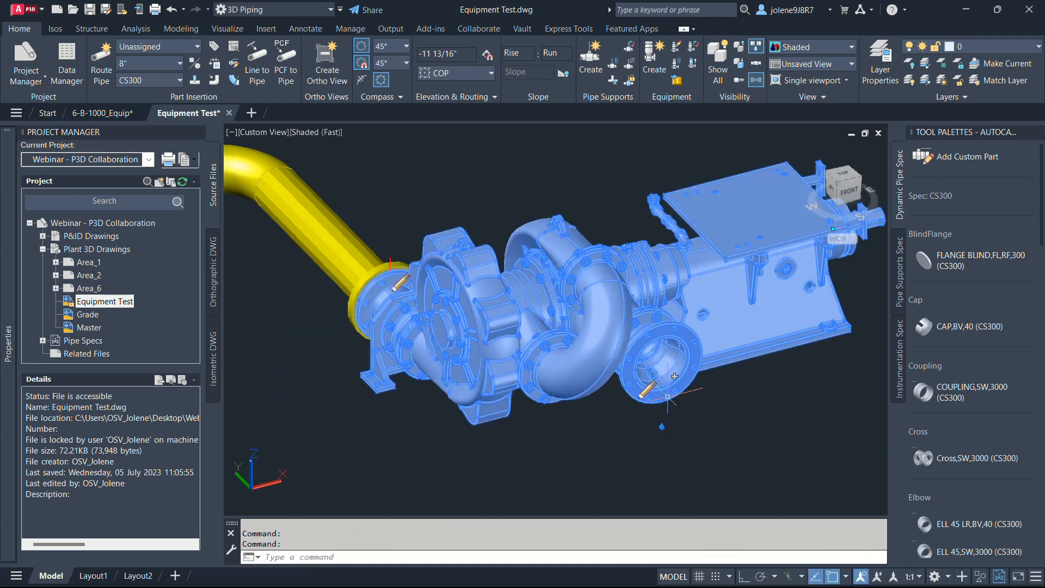
pyautogui.click(674, 376)
pyautogui.click(674, 376)
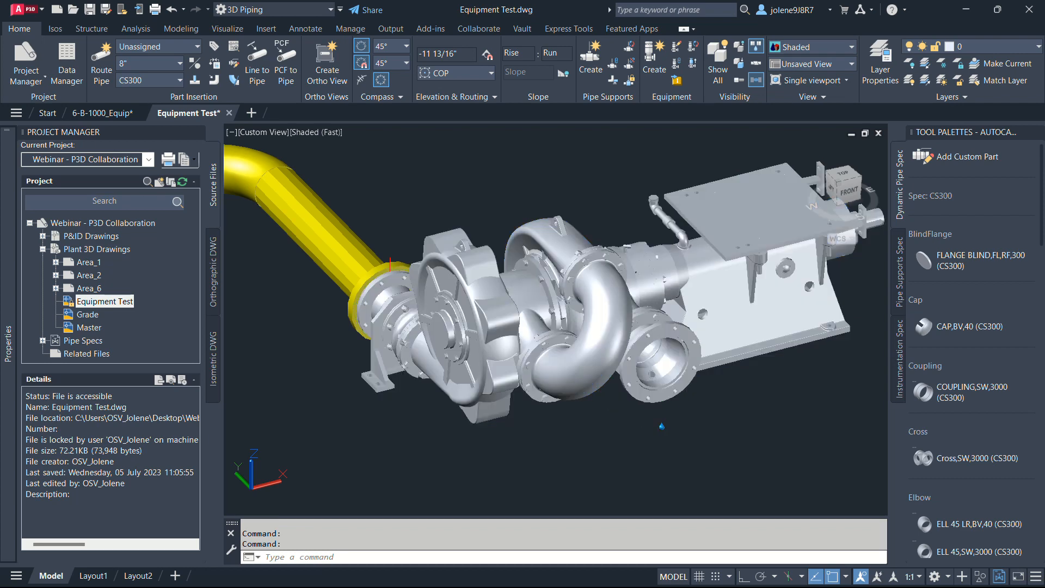
pyautogui.scroll(-2, 737, 430)
pyautogui.scroll(-1, 729, 422)
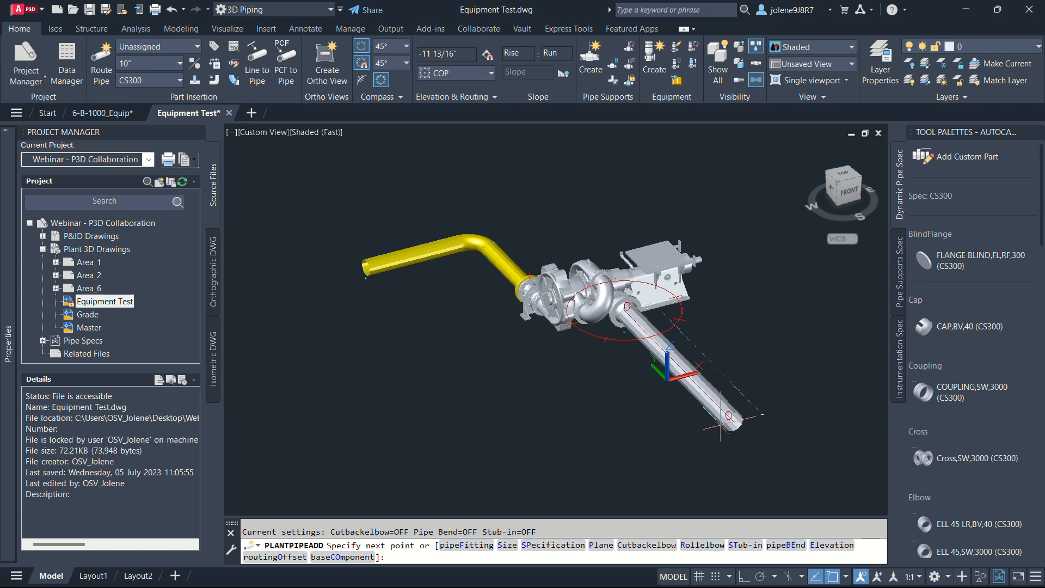
pyautogui.click(732, 419)
pyautogui.keyDown('shift'); pyautogui.rightClick(721, 424); pyautogui.keyUp('shift')
pyautogui.click(741, 349)
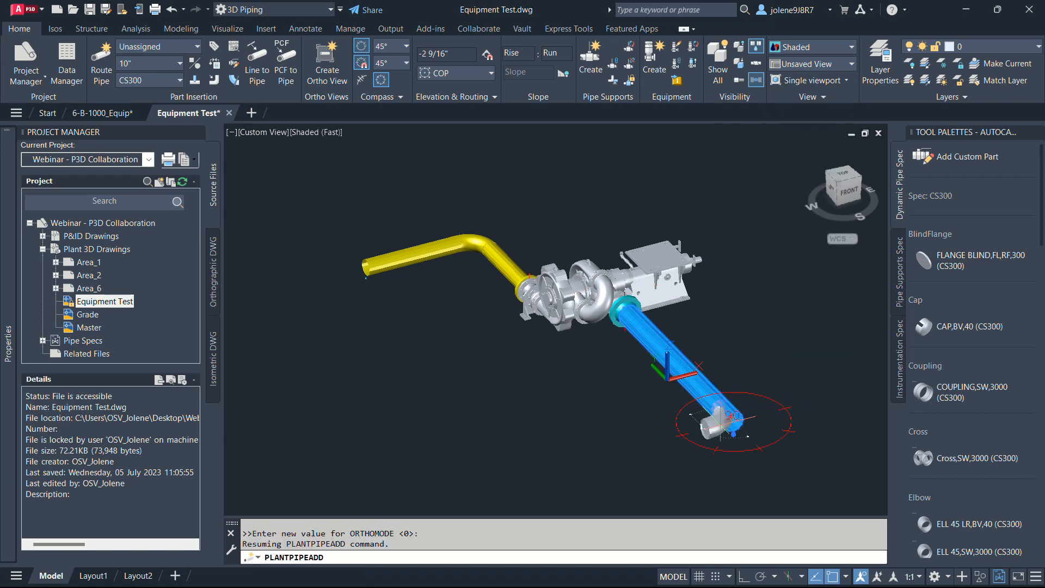
pyautogui.press('Escape')
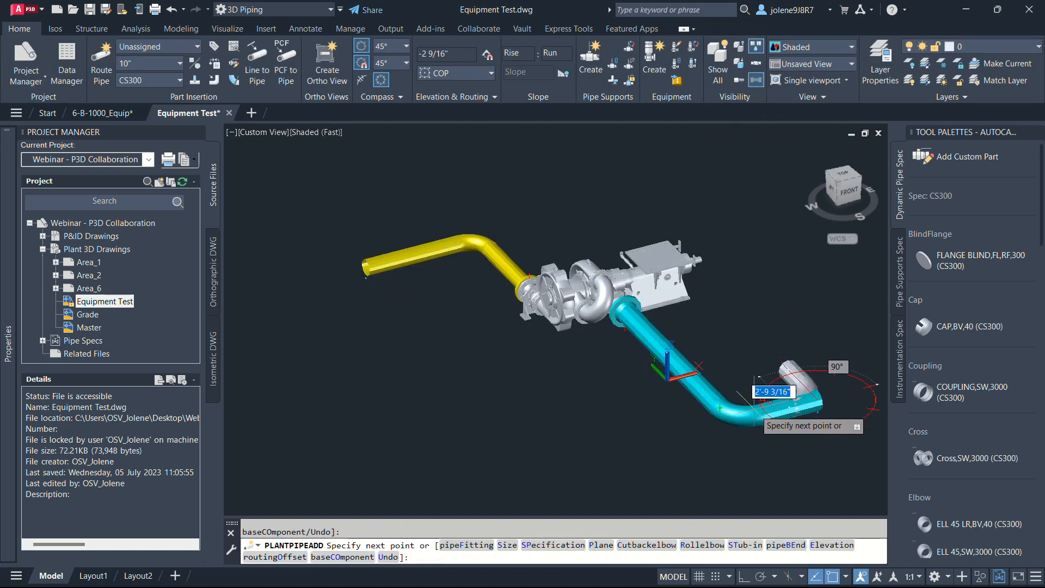
pyautogui.press('Escape')
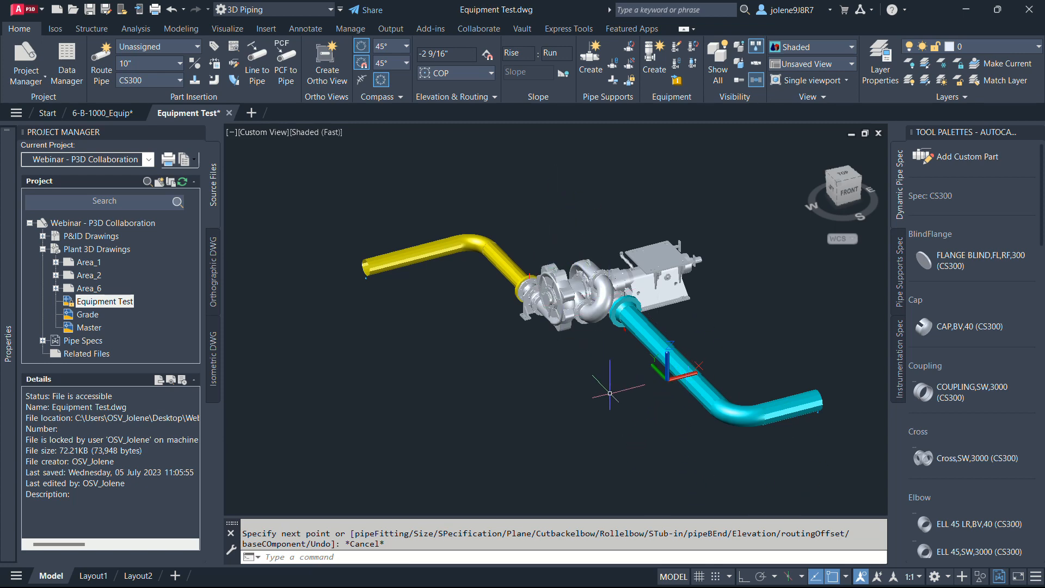
# Step: Delete the whole 10" pipe run at nozzle N-1 and the straight 8" pipe next to nozzle N-2
pyautogui.moveTo(623, 408)
pyautogui.keyDown('shift'); pyautogui.mouseDown(button='middle')
pyautogui.moveTo(769, 394)
pyautogui.moveTo(642, 413)
pyautogui.moveTo(640, 429)
pyautogui.mouseUp(button='middle'); pyautogui.keyUp('shift')
pyautogui.click(799, 397)
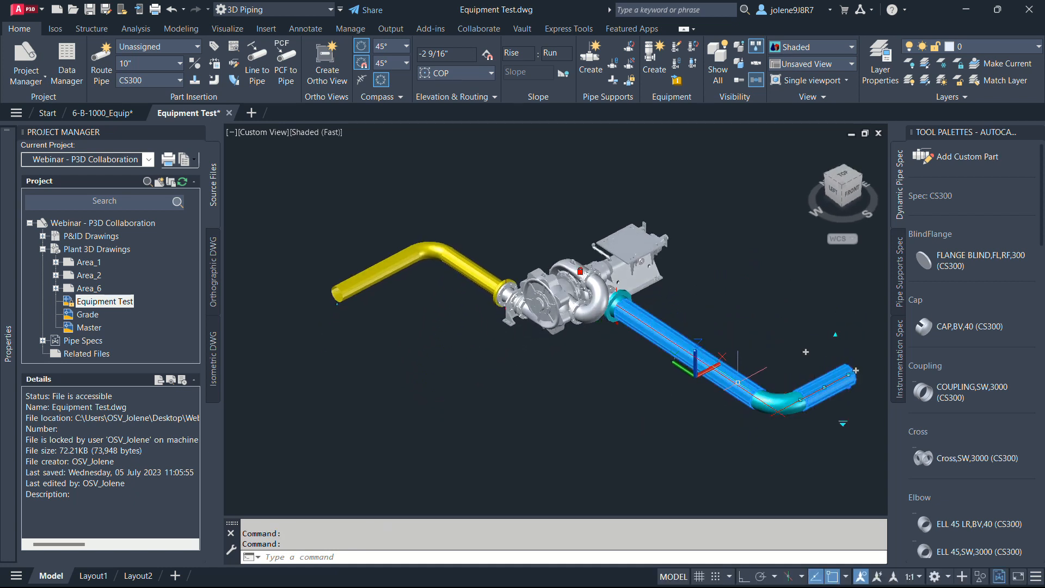
pyautogui.click(789, 354)
pyautogui.click(737, 403)
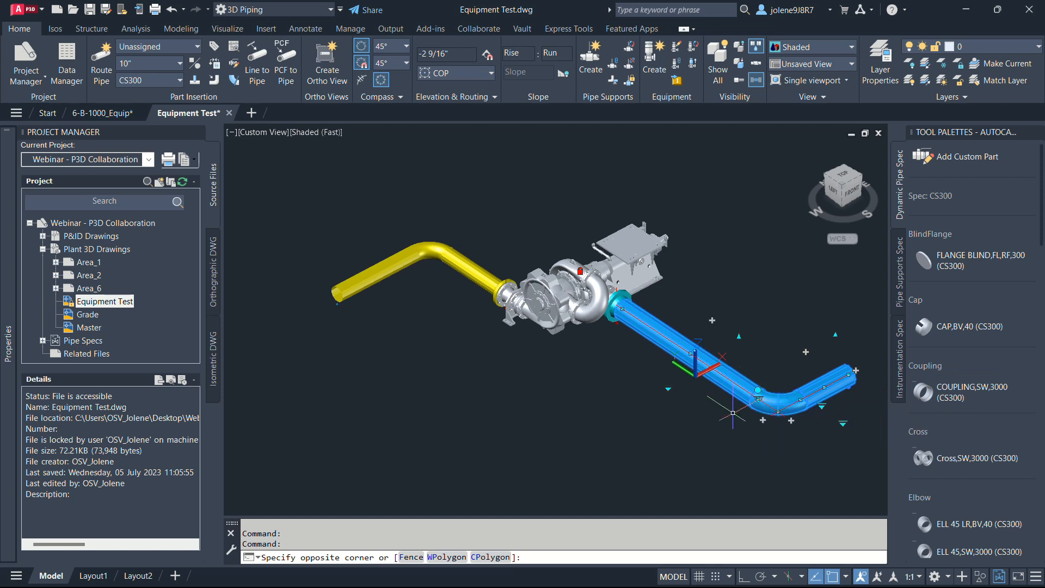
pyautogui.scroll(5, 608, 300)
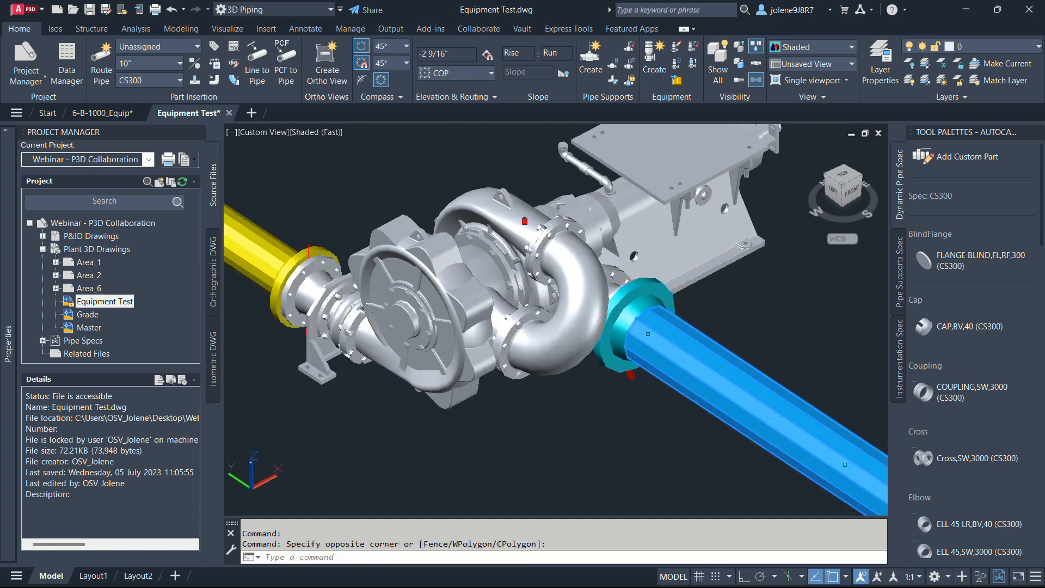
pyautogui.scroll(-3, 645, 304)
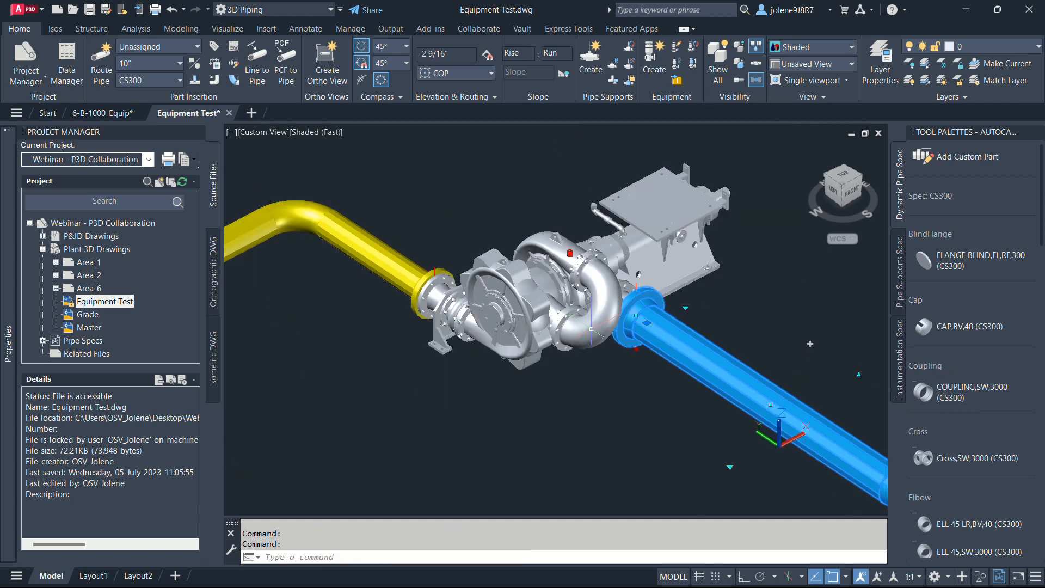
pyautogui.click(376, 255)
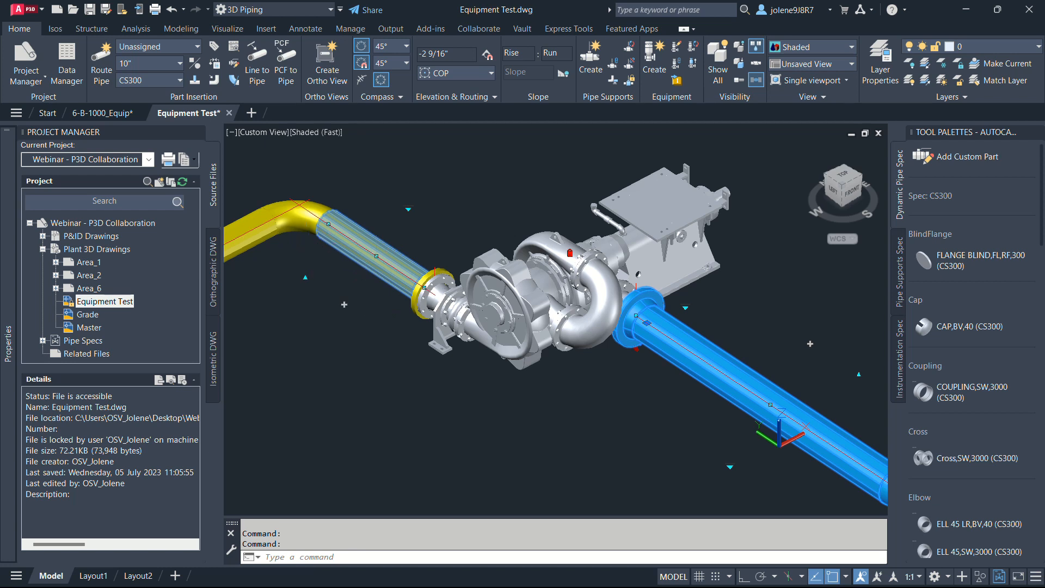
pyautogui.press('Delete')
# Step: Delete the flange left on nozzle N-2 together with the remaining 8" elbow and pipe
pyautogui.click(420, 276)
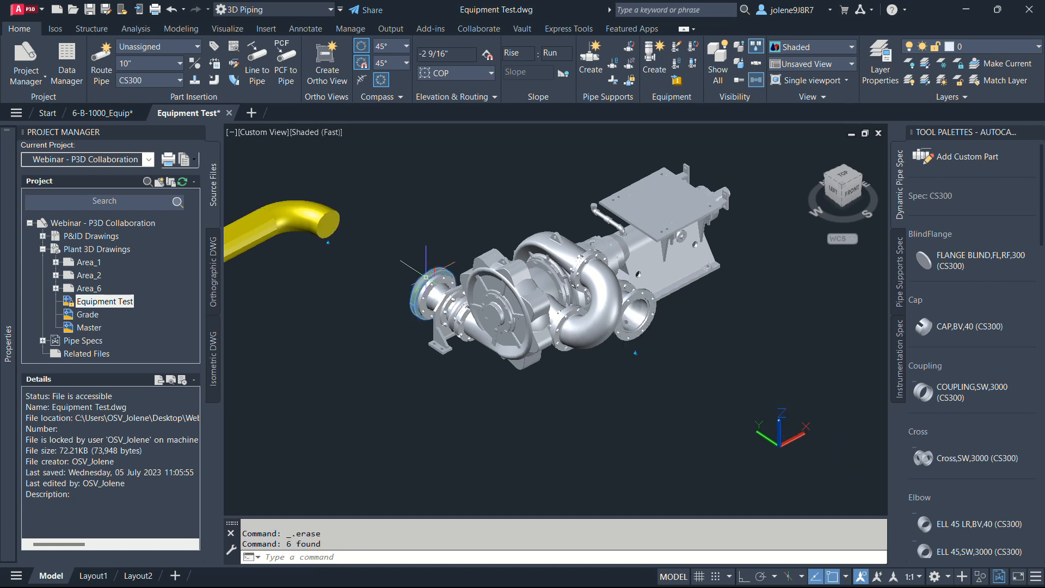
pyautogui.click(336, 241)
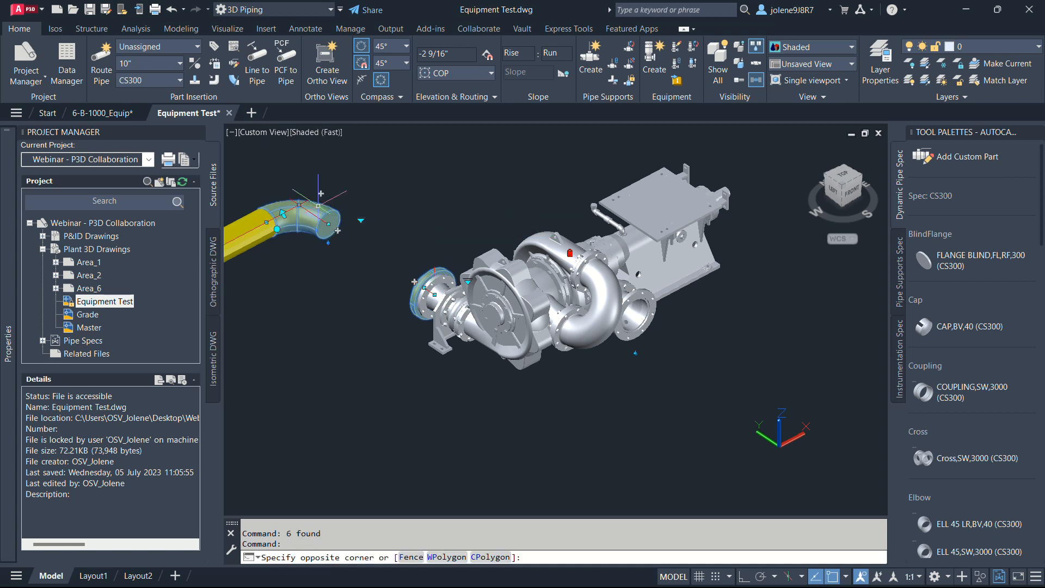
pyautogui.click(319, 206)
pyautogui.click(259, 240)
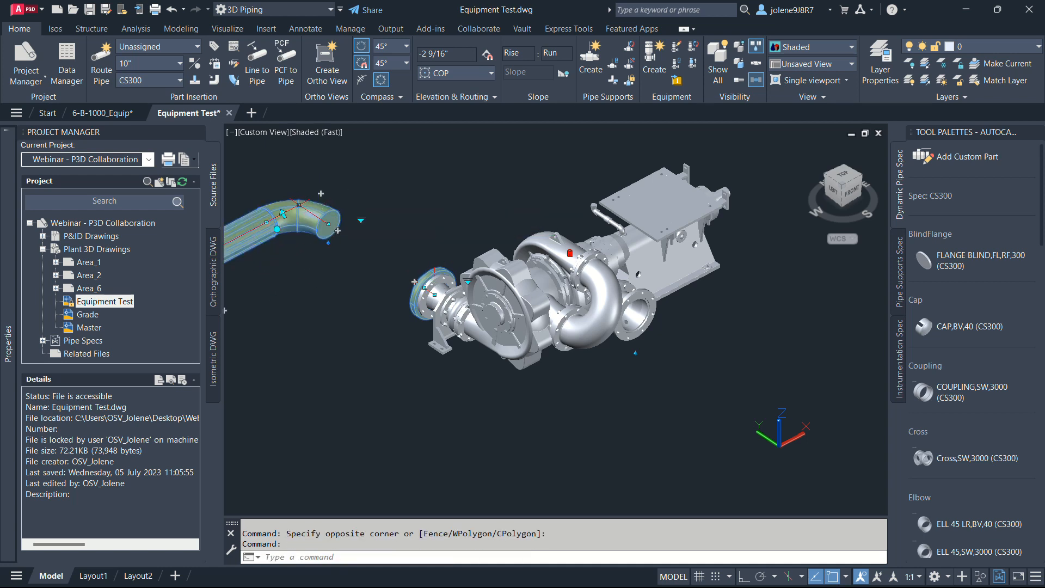
pyautogui.press('Delete')
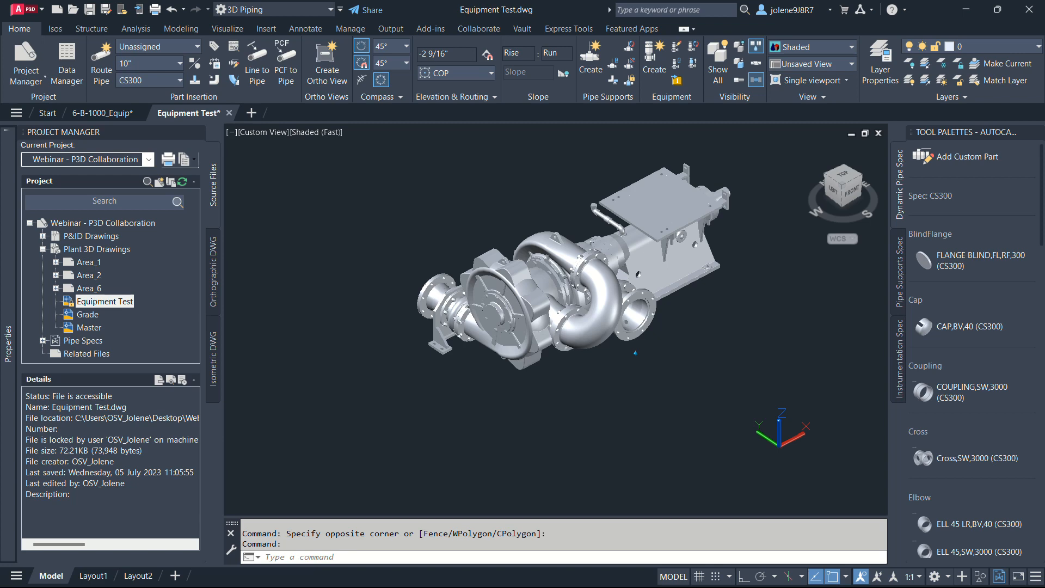
# Step: Save the pump with its nozzles as an equipment template named Double Stage Pump in the project's Equipment Templates folder
pyautogui.hotkey('ctrl', 'a')
pyautogui.rightClick(540, 317)
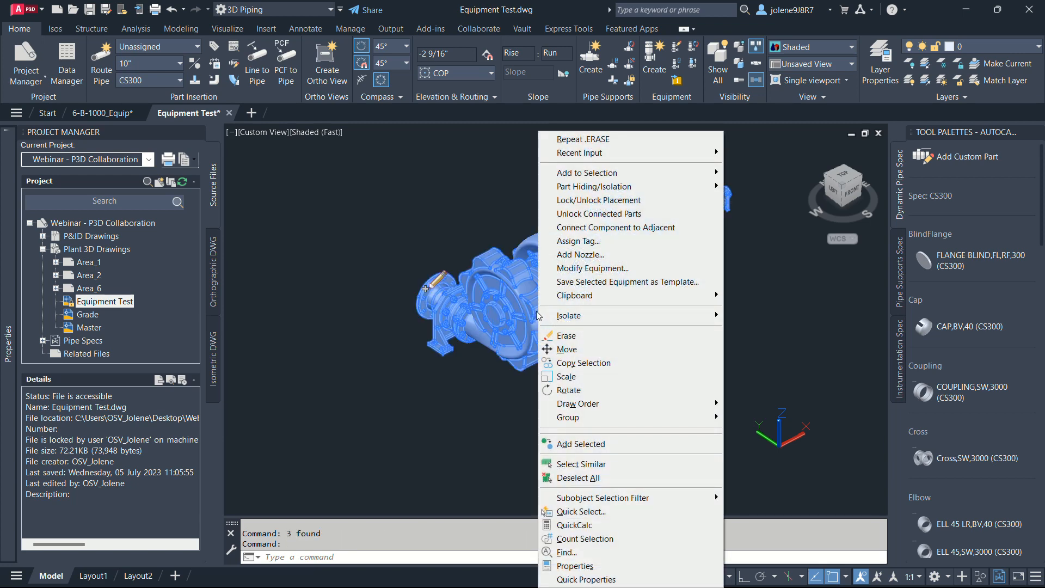
pyautogui.click(580, 281)
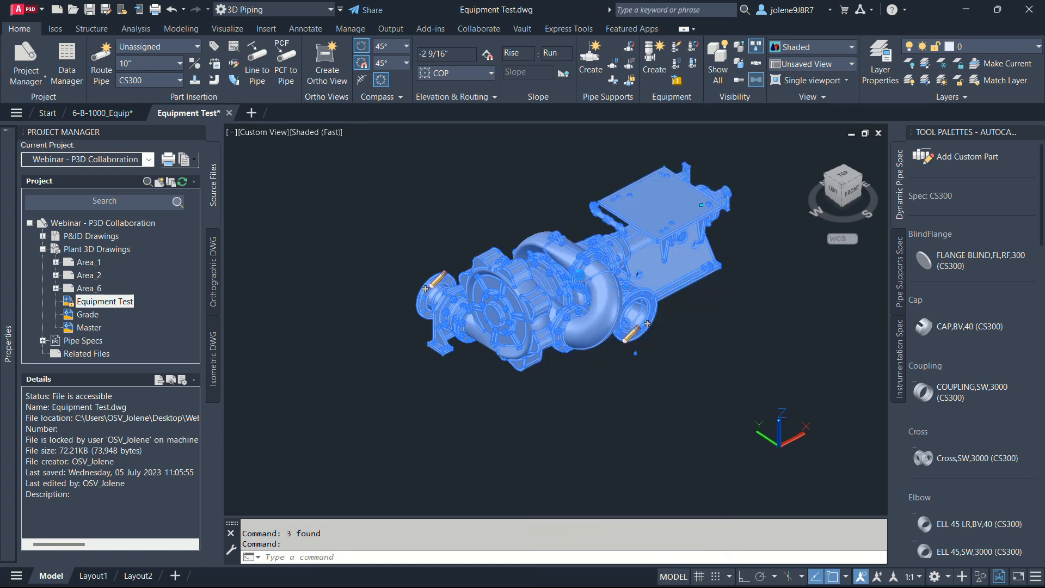
pyautogui.press('Escape')
pyautogui.rightClick(554, 285)
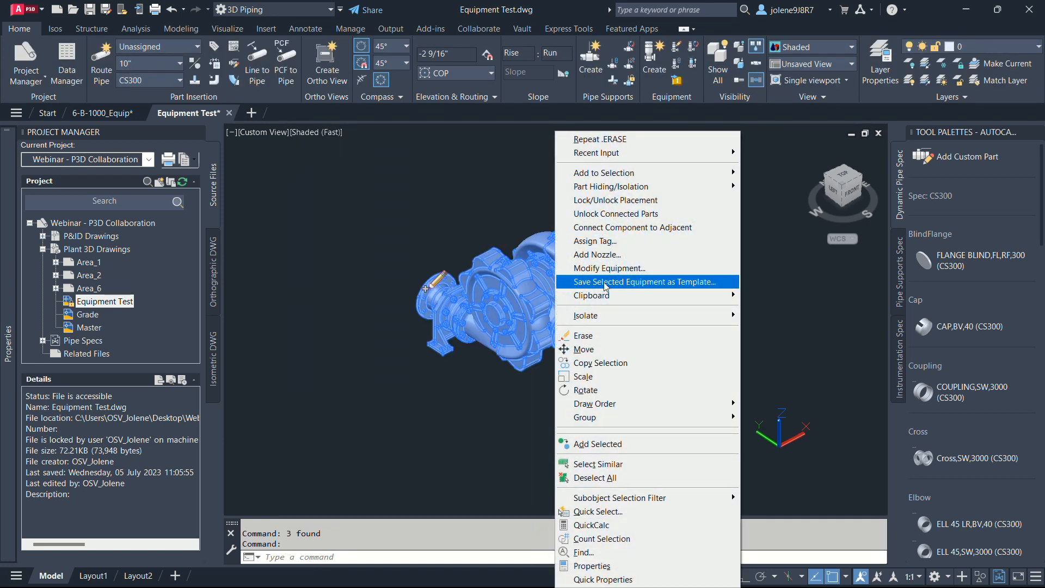
pyautogui.click(648, 282)
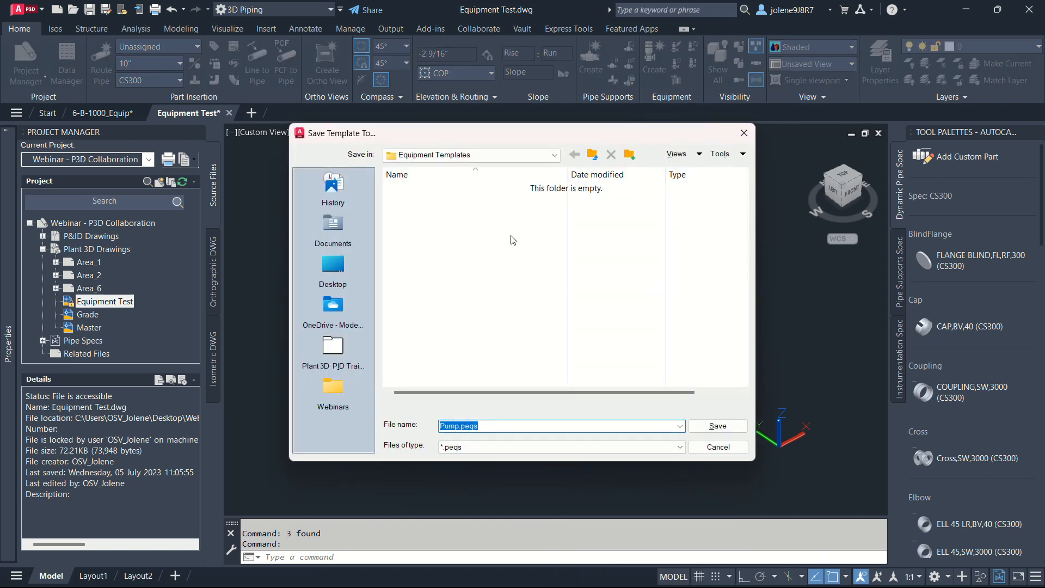
pyautogui.click(587, 158)
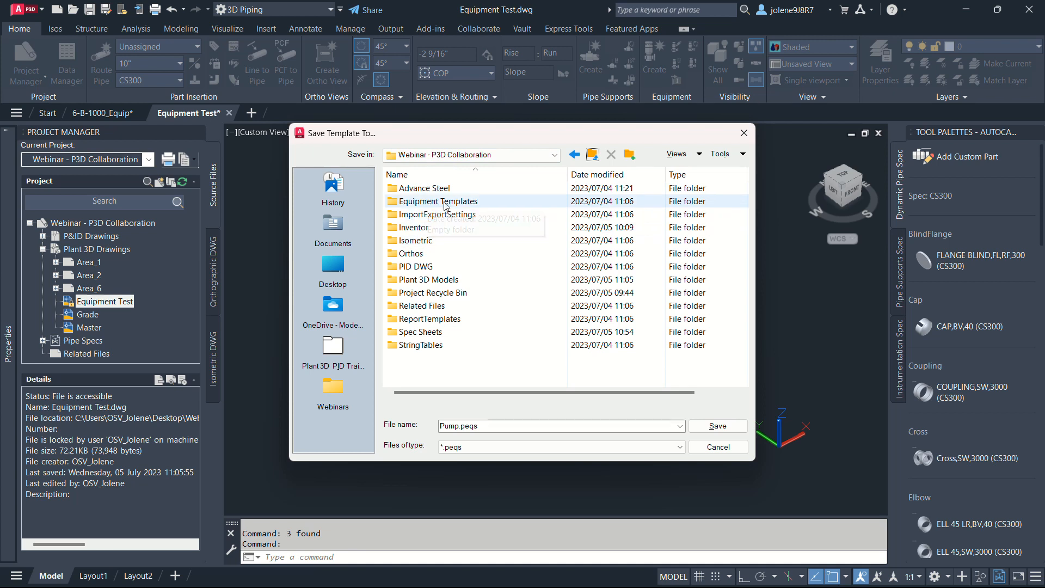
pyautogui.doubleClick(438, 200)
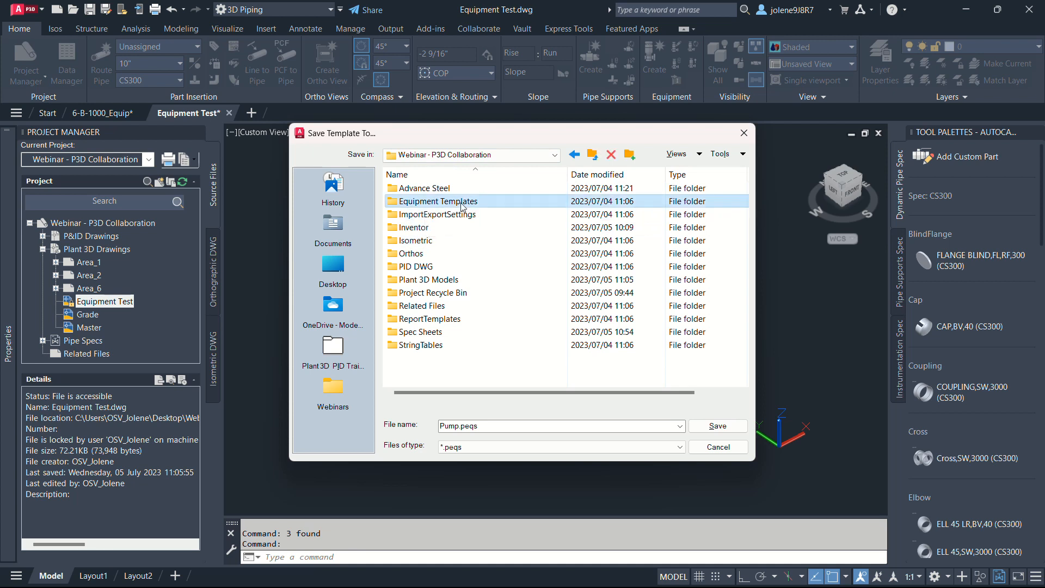
pyautogui.click(445, 426)
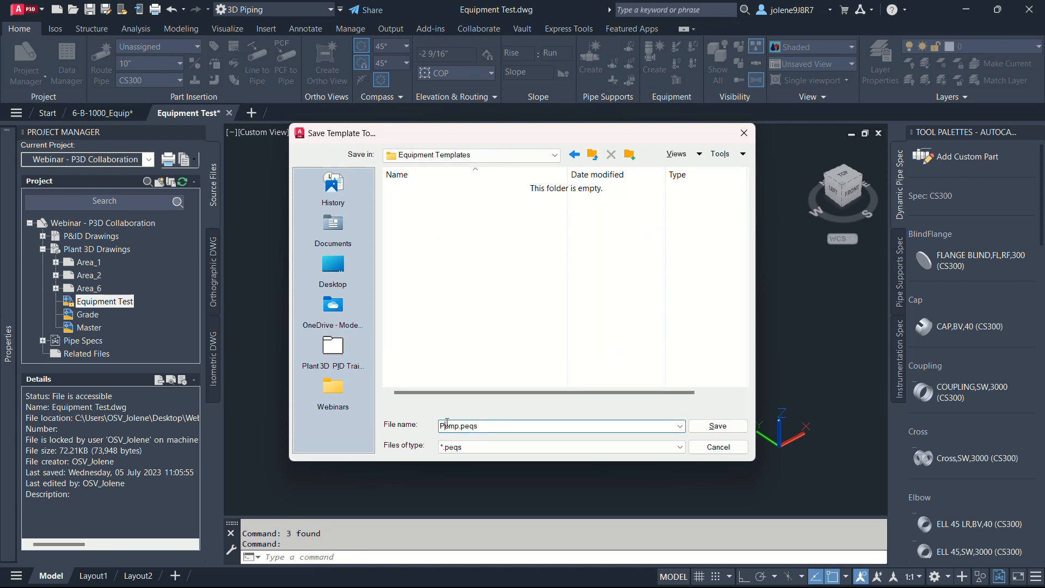
pyautogui.write('Double Stage')
pyautogui.click(721, 424)
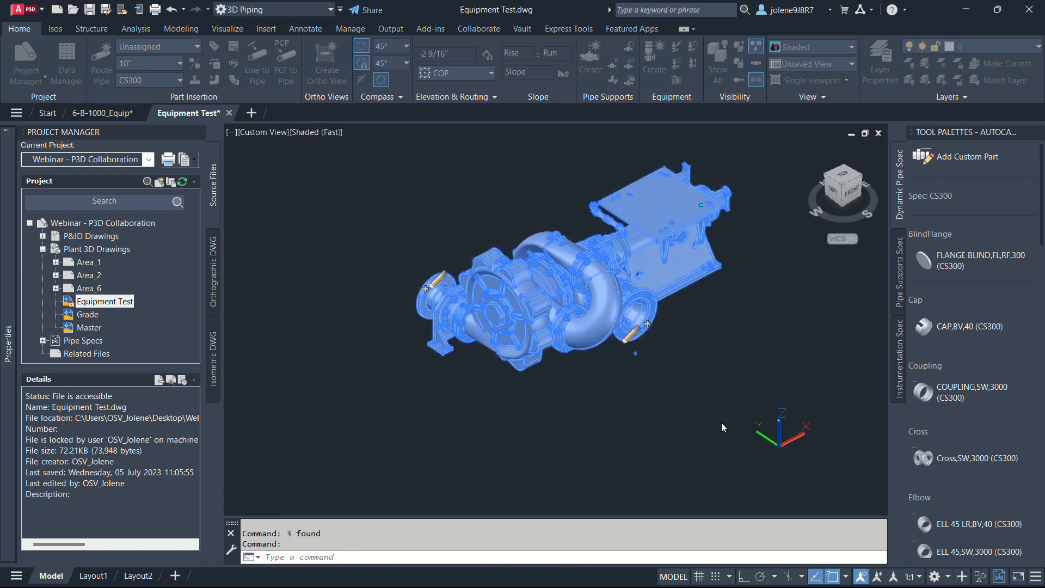
pyautogui.press('Escape')
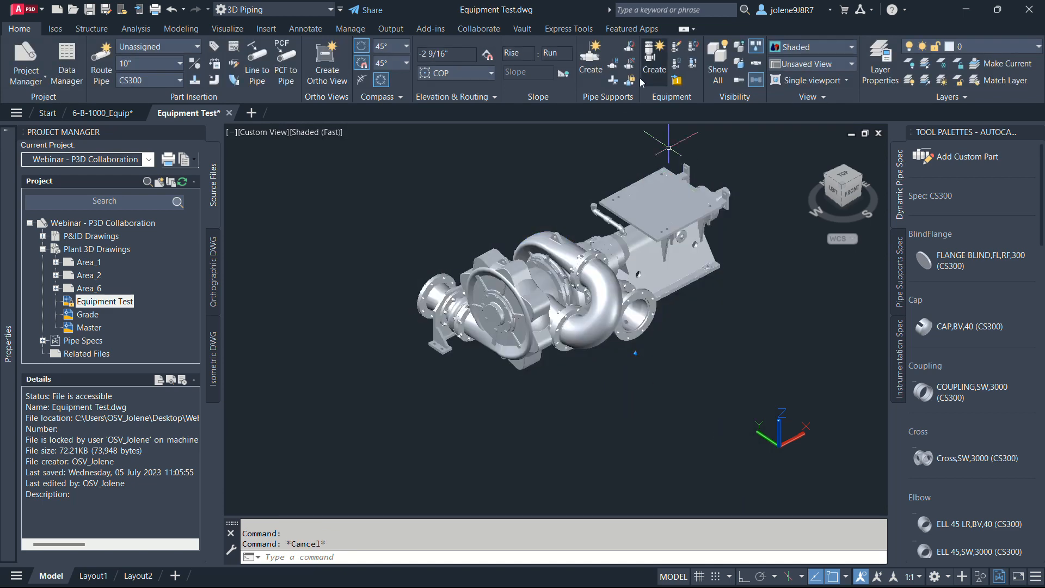
# Step: Create a second pump from the Double Stage Pump template and place it beside the first, facing the opposite way
pyautogui.click(651, 57)
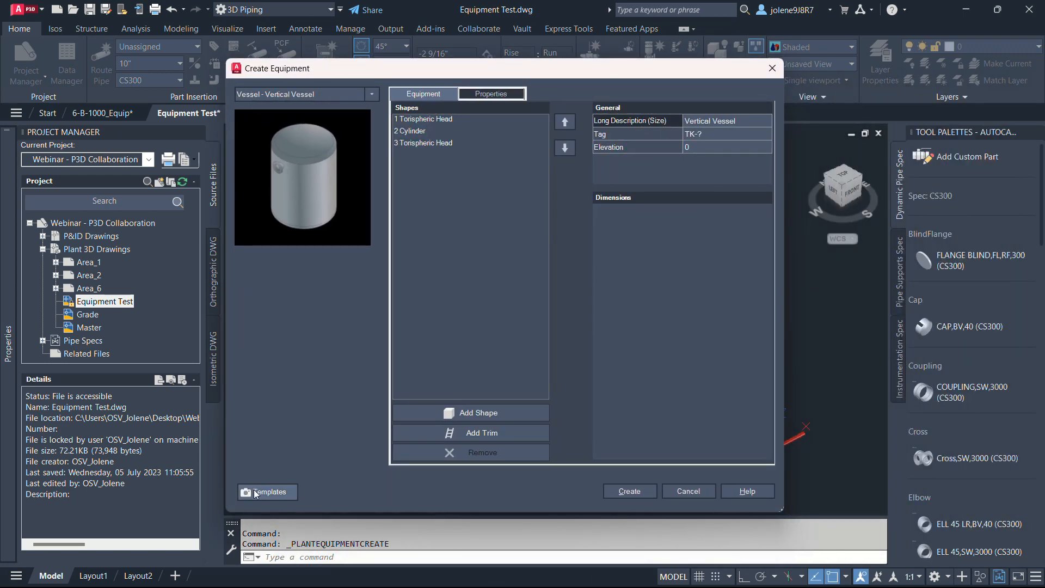
pyautogui.click(259, 491)
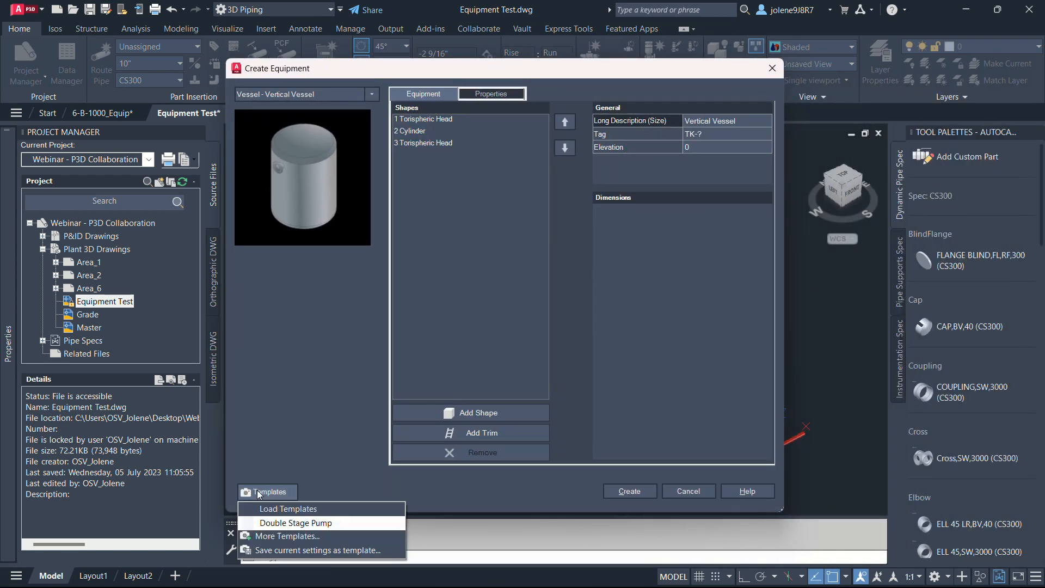
pyautogui.click(294, 522)
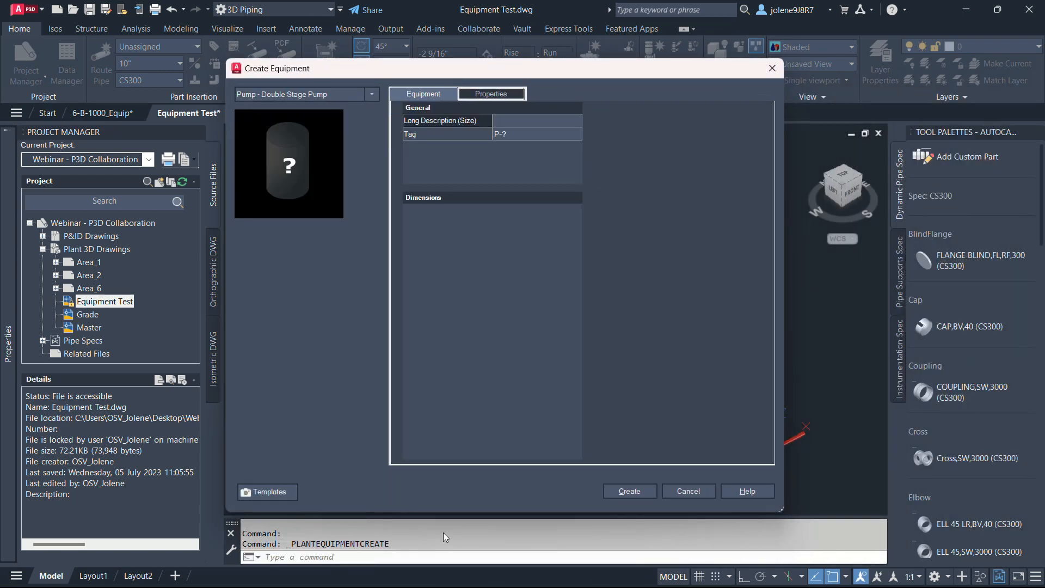
pyautogui.click(645, 491)
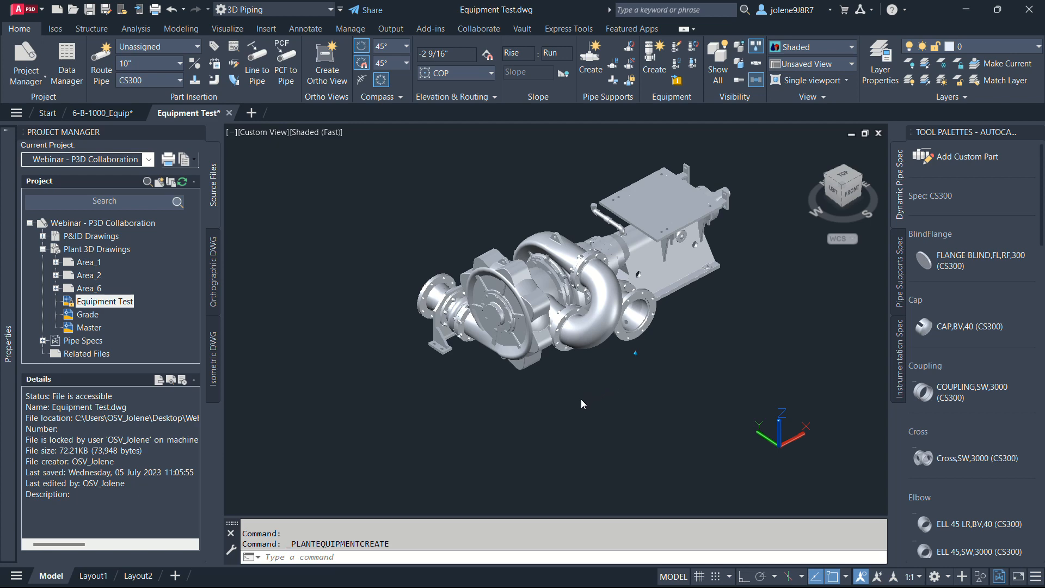
pyautogui.scroll(-3, 581, 400)
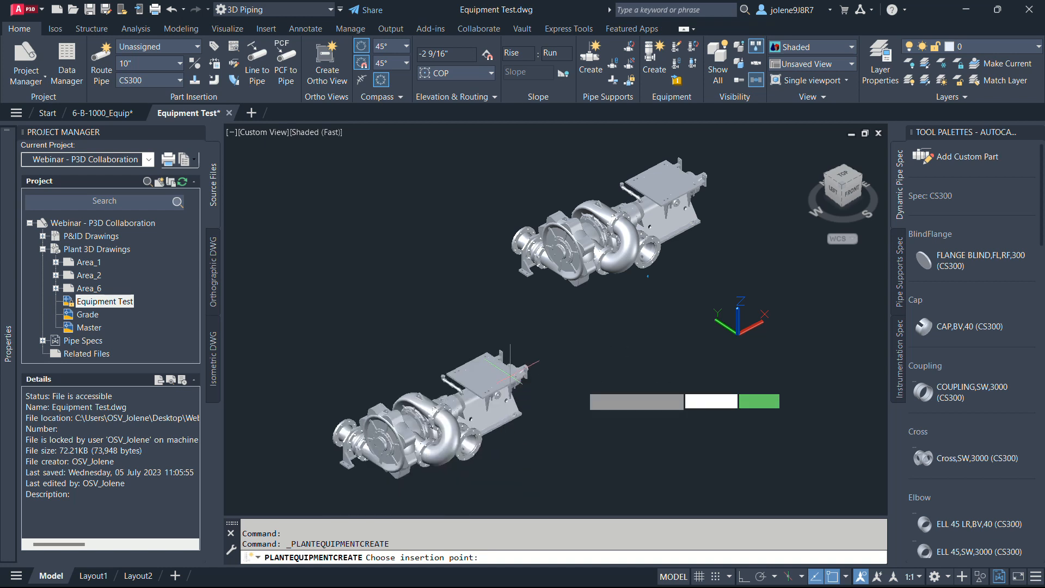
pyautogui.click(511, 375)
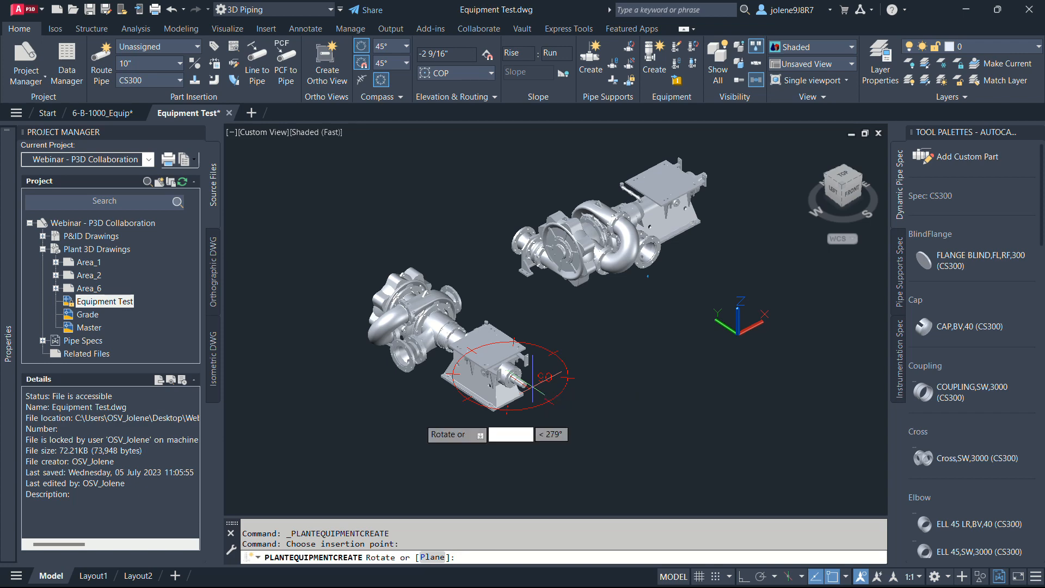
pyautogui.click(419, 418)
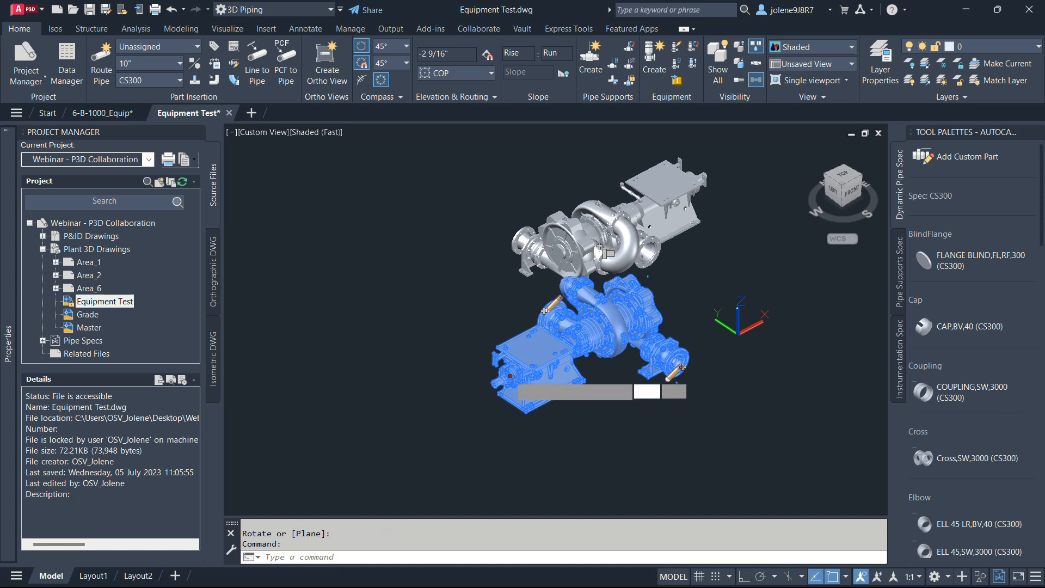
pyautogui.click(510, 375)
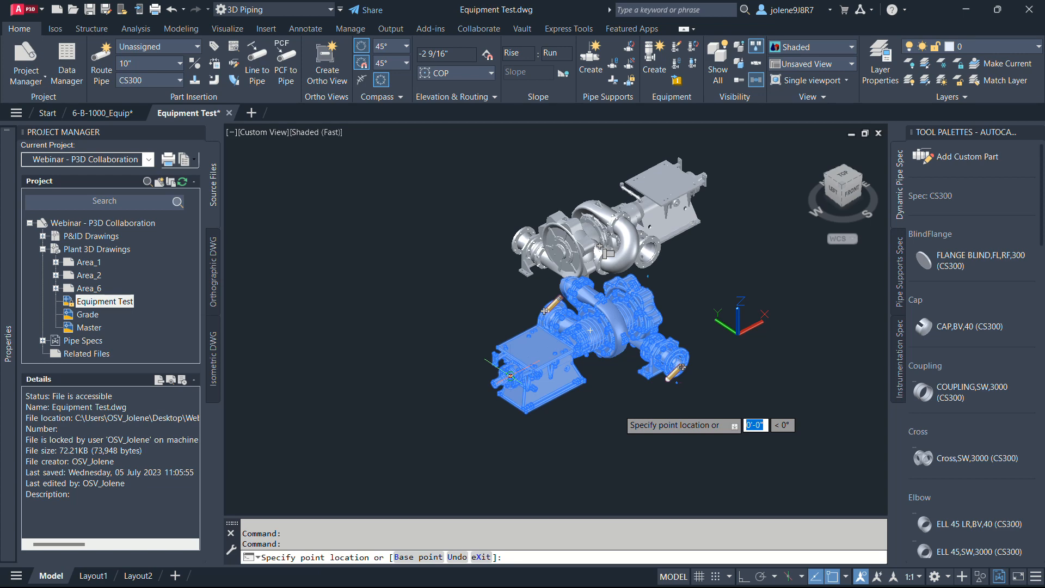
pyautogui.press('Escape')
pyautogui.press('Escape')
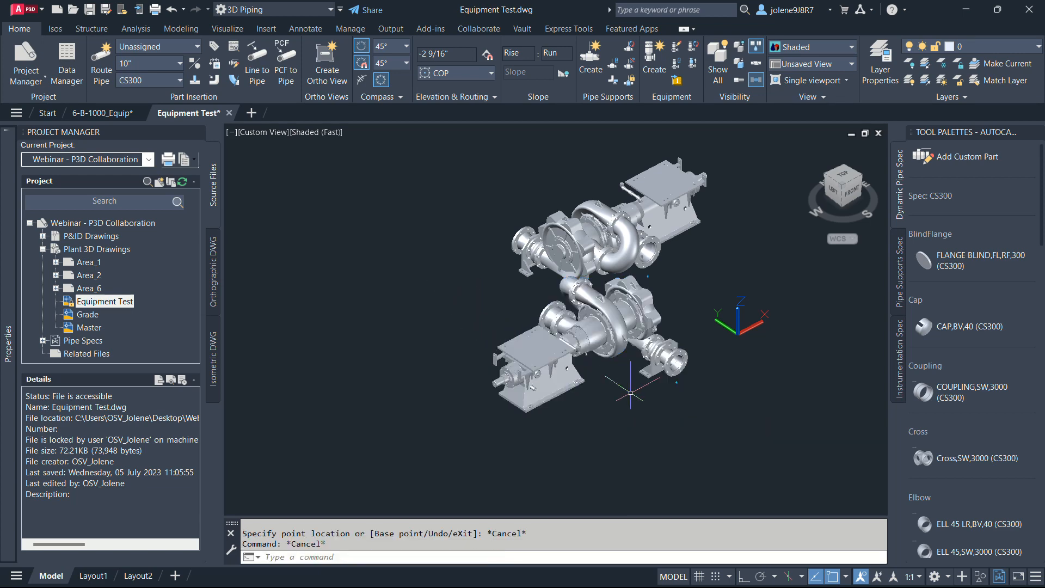
pyautogui.keyDown('shift'); pyautogui.moveTo(632, 401); pyautogui.dragTo(499, 400, button='middle'); pyautogui.keyUp('shift')
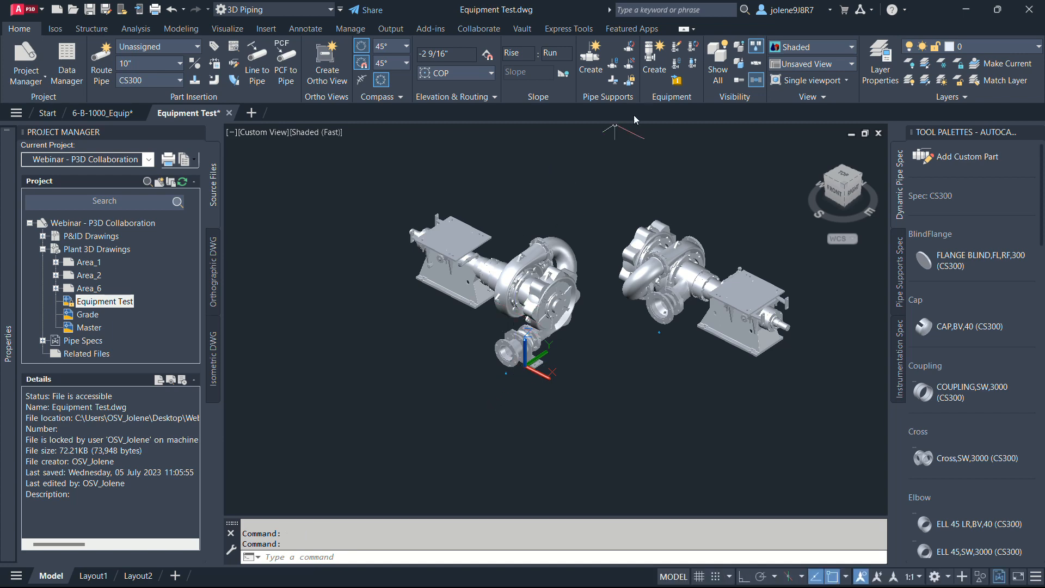
# Step: Review the first pump's nozzle data and its tag, number and type properties in Modify Equipment without changing any value
pyautogui.click(505, 276)
pyautogui.rightClick(516, 272)
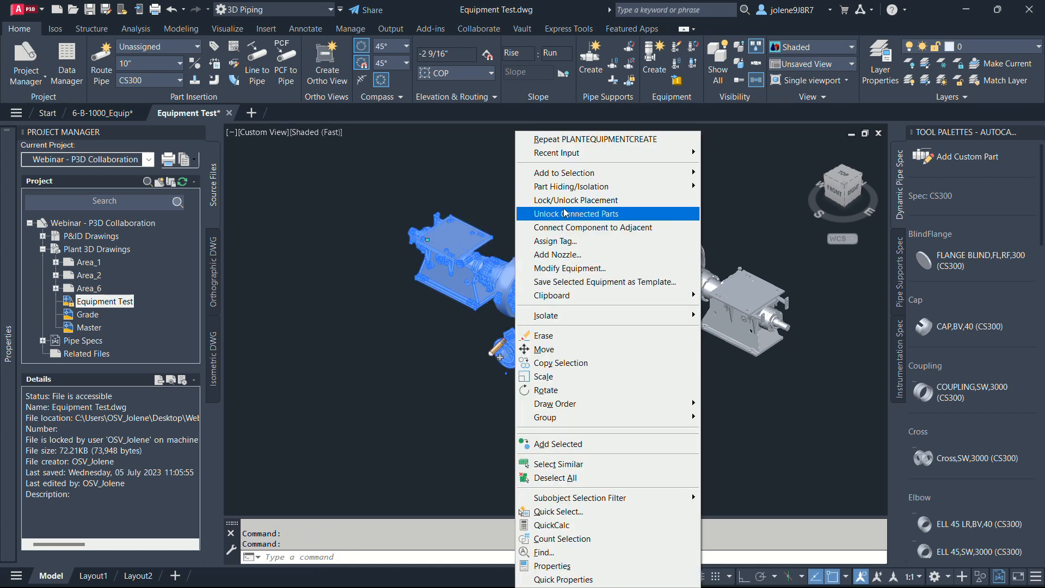
pyautogui.click(566, 268)
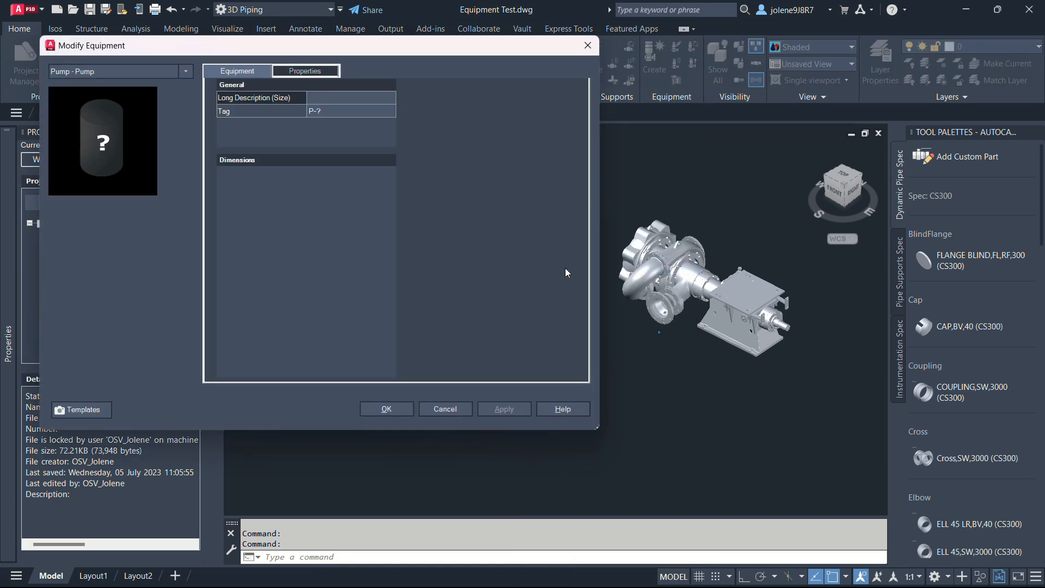
pyautogui.click(310, 74)
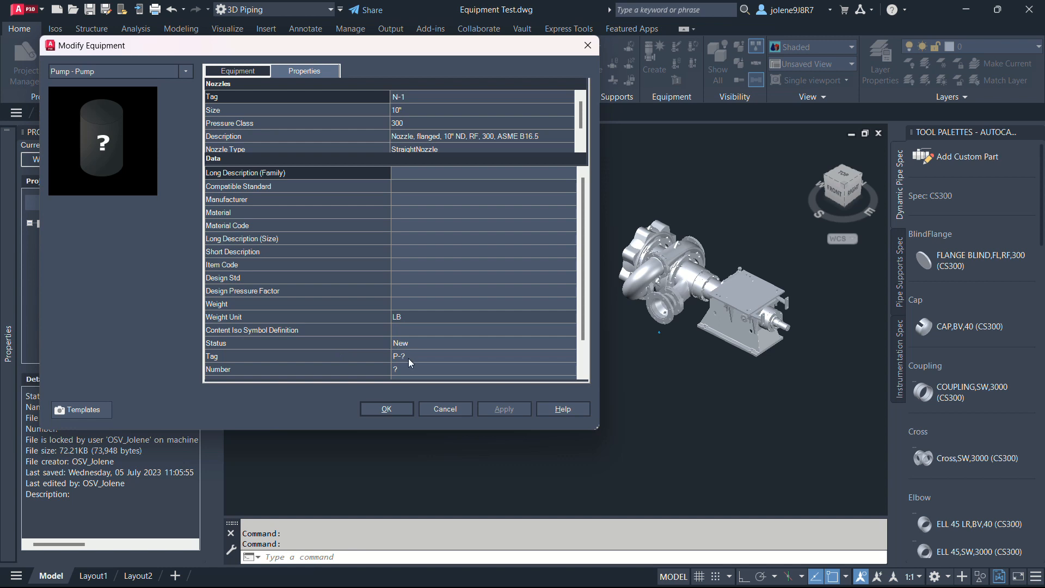
pyautogui.scroll(-1, 586, 328)
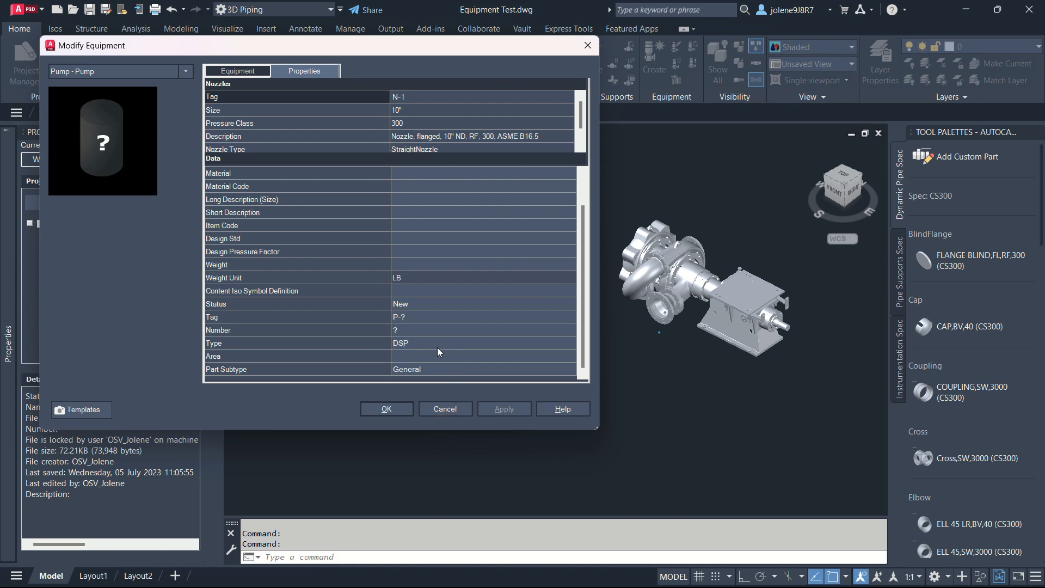
pyautogui.click(418, 333)
pyautogui.click(489, 404)
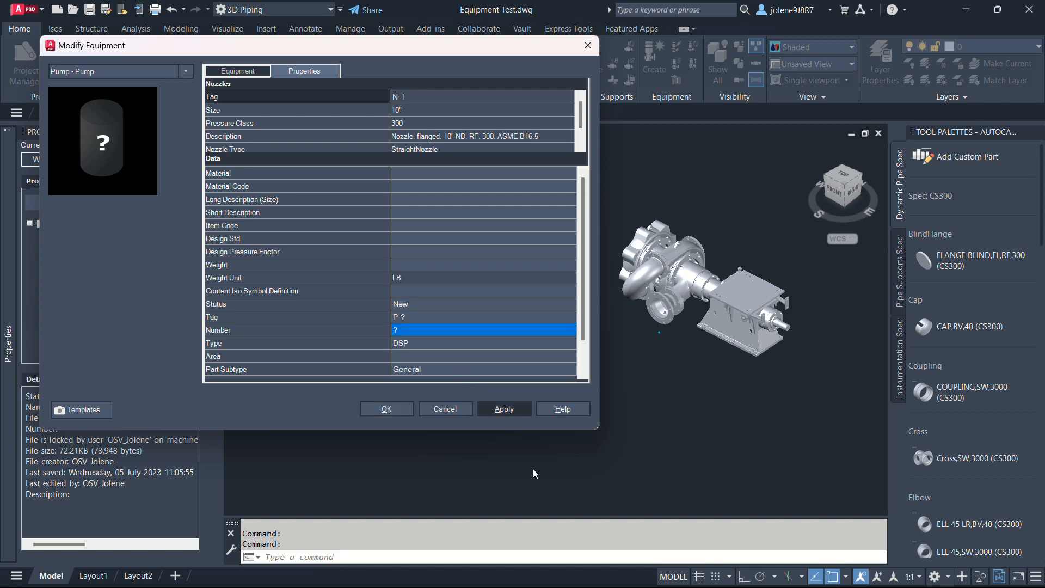
pyautogui.click(403, 410)
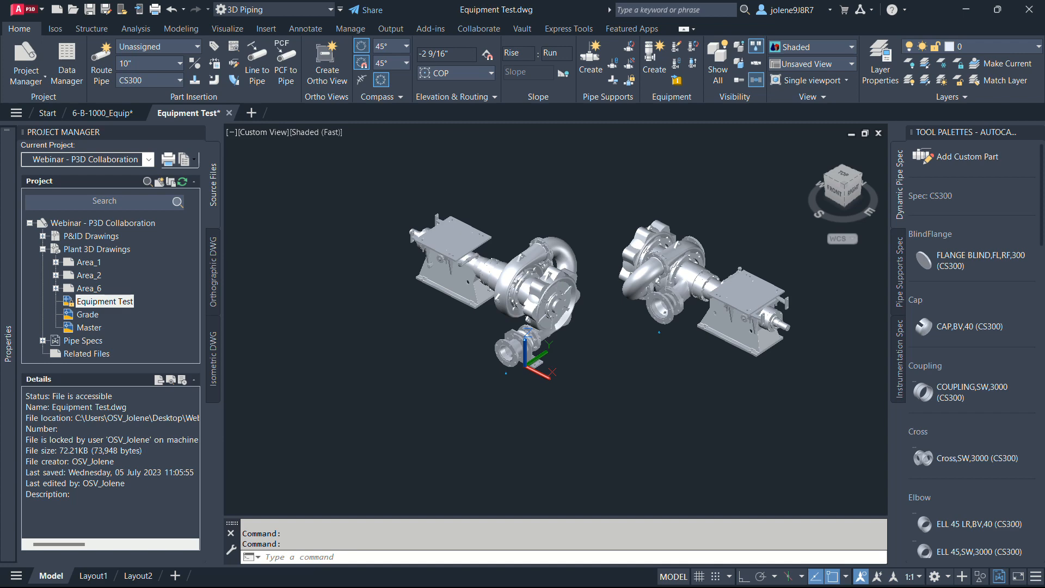
# Step: Assign the tag DSP-001 to the first pump, keeping type DSP and generating 001 as the next available number
pyautogui.click(511, 280)
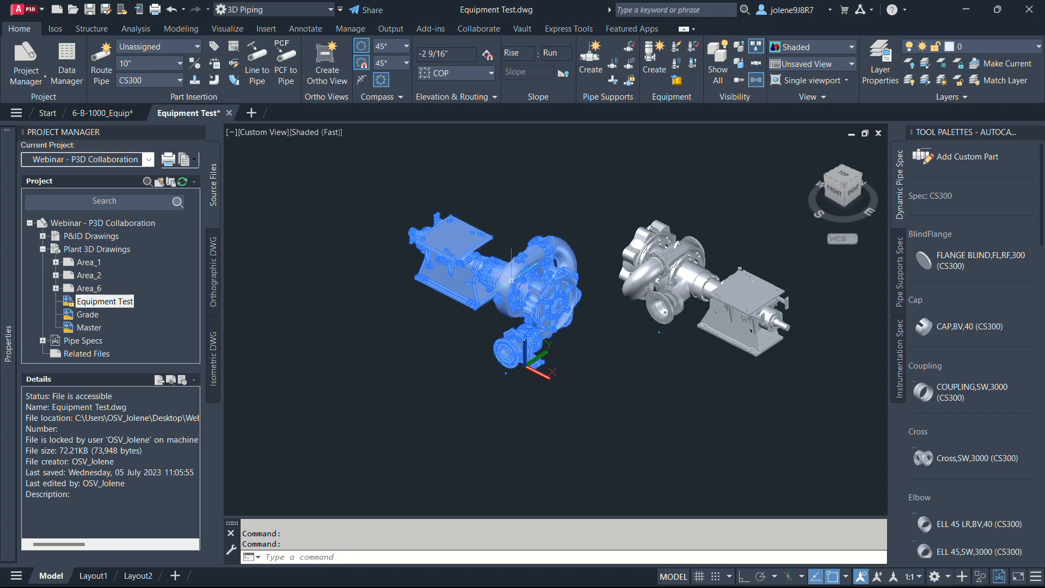
pyautogui.moveTo(511, 280)
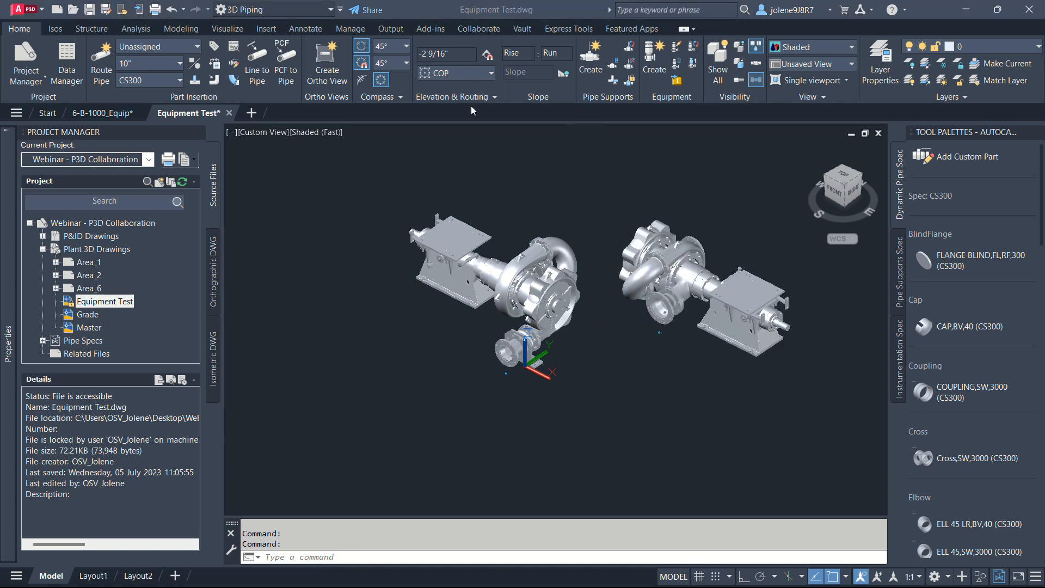
pyautogui.click(471, 261)
pyautogui.rightClick(471, 262)
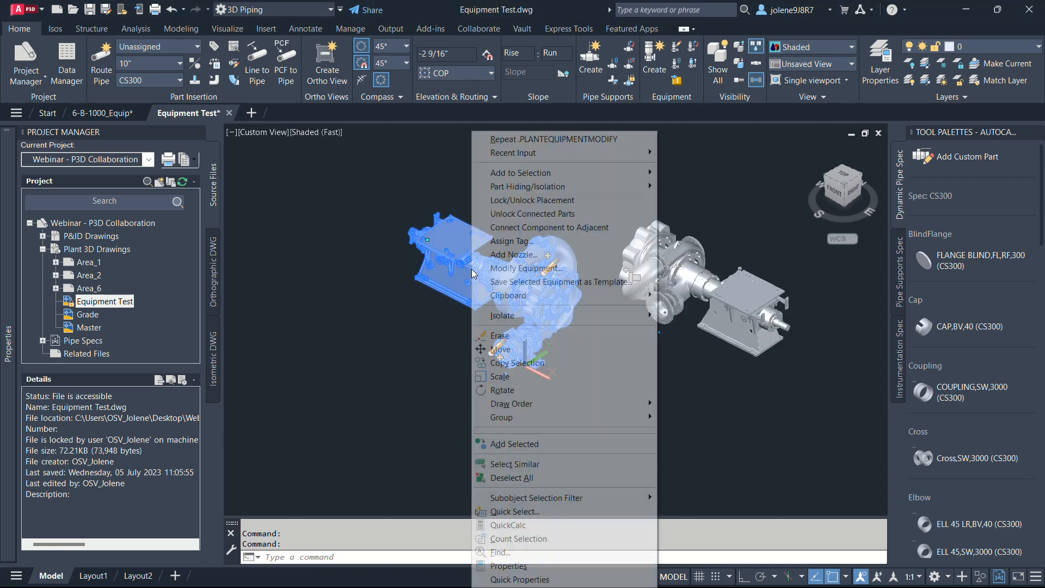
pyautogui.click(512, 241)
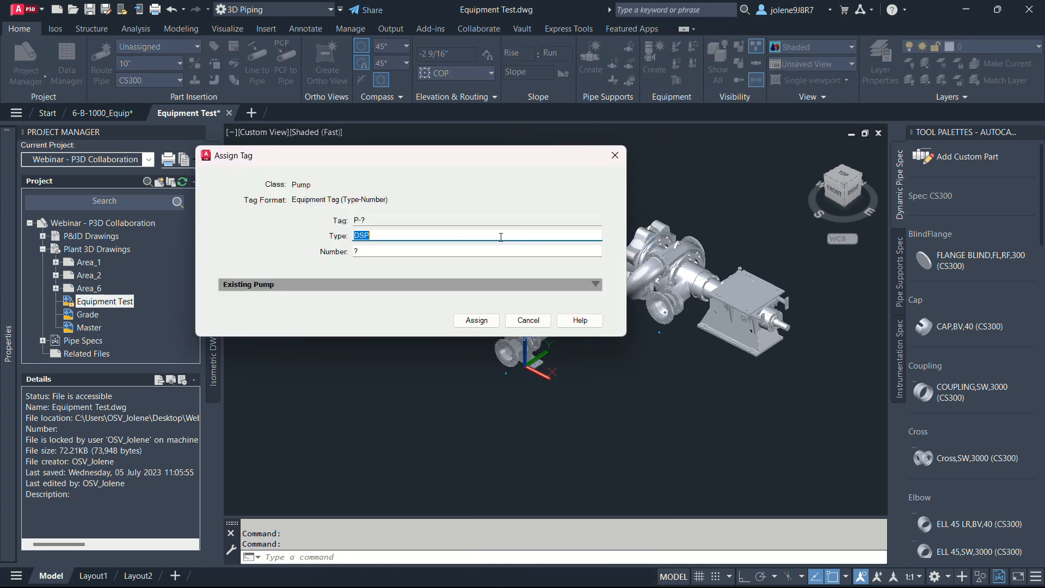
pyautogui.click(370, 250)
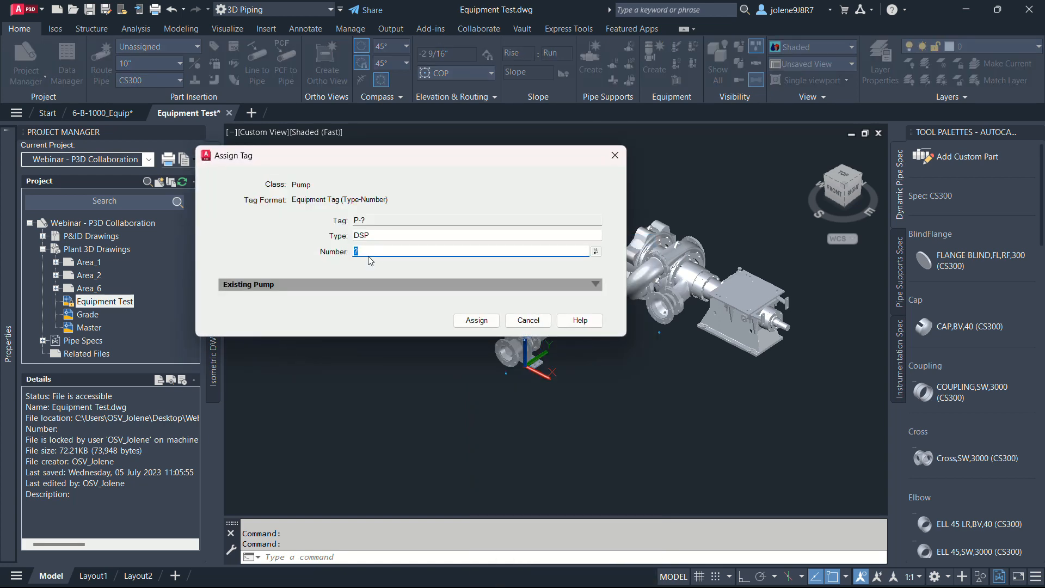
pyautogui.click(595, 251)
pyautogui.click(385, 220)
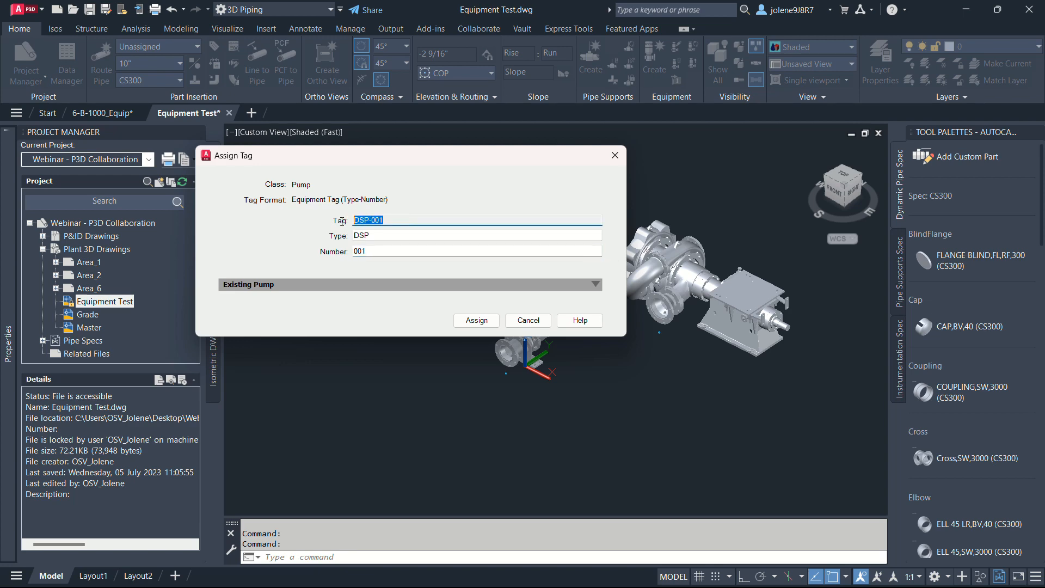
pyautogui.click(477, 320)
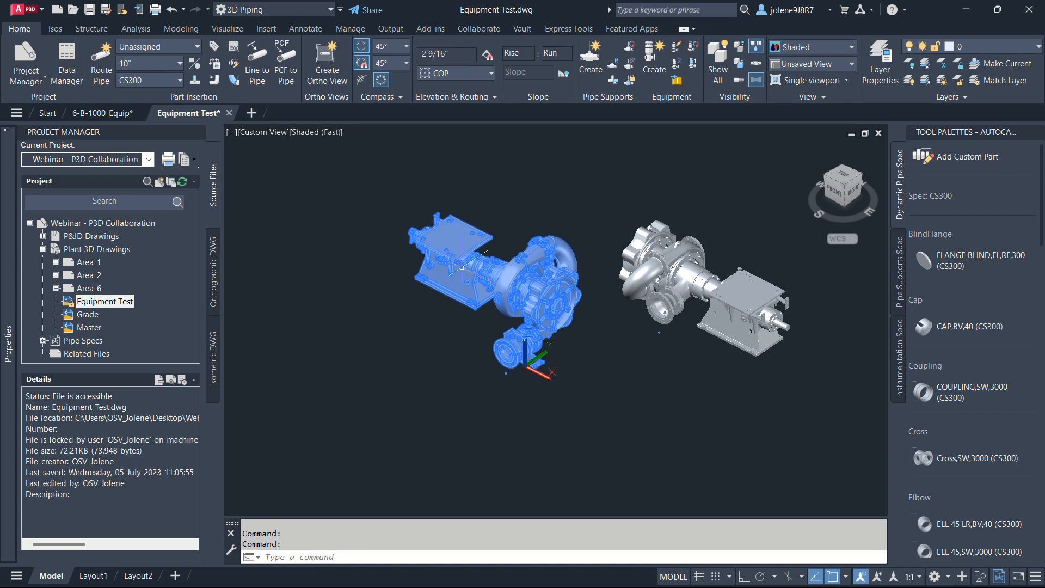
pyautogui.moveTo(462, 267)
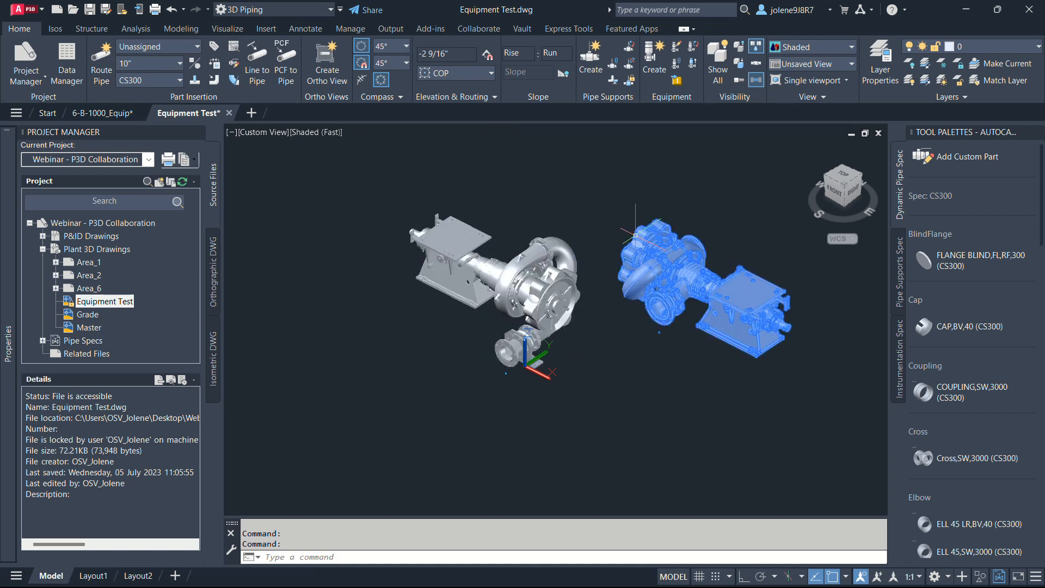
pyautogui.scroll(-3, 642, 224)
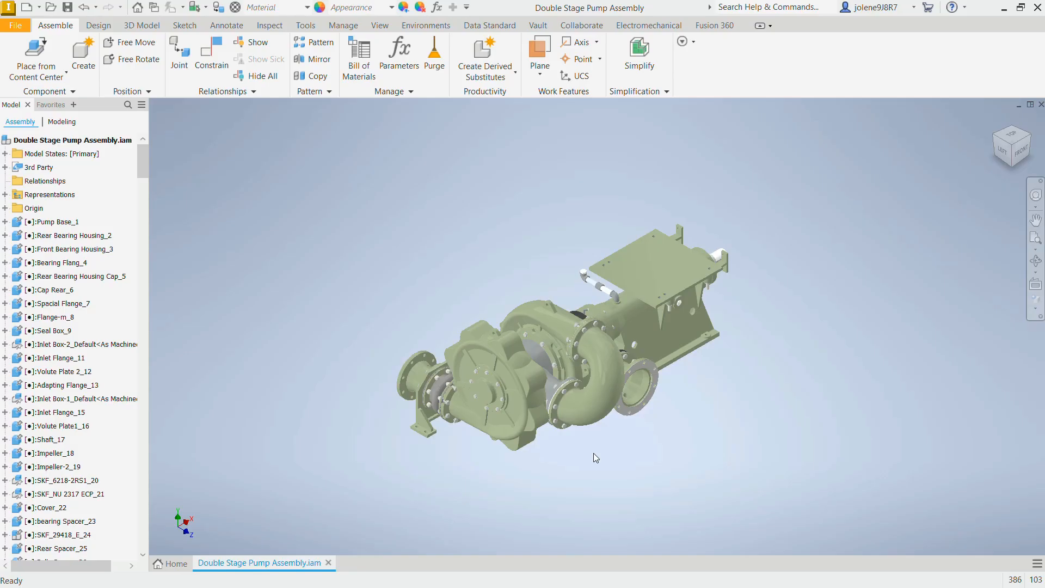